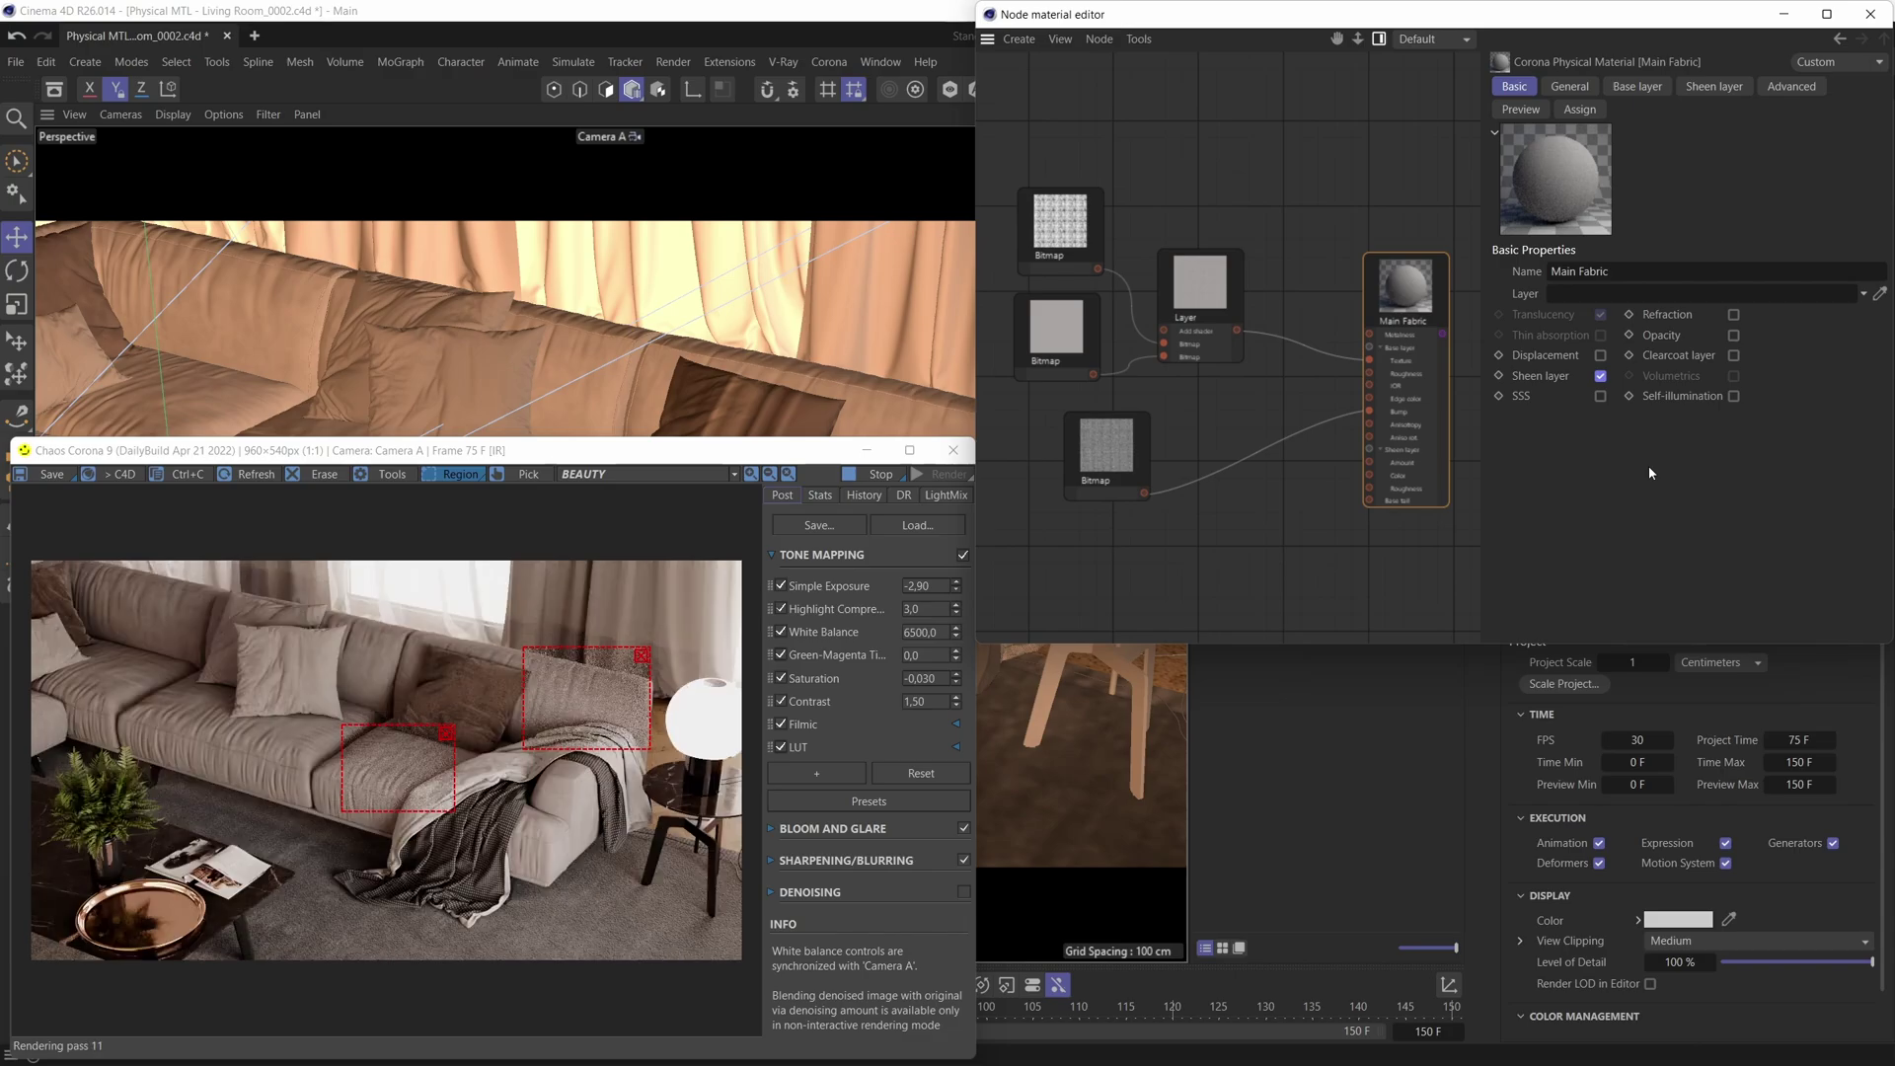
# Raise the Main Fabric sheen colour V to 100% for white, then check the sofa render
pyautogui.click(1717, 88)
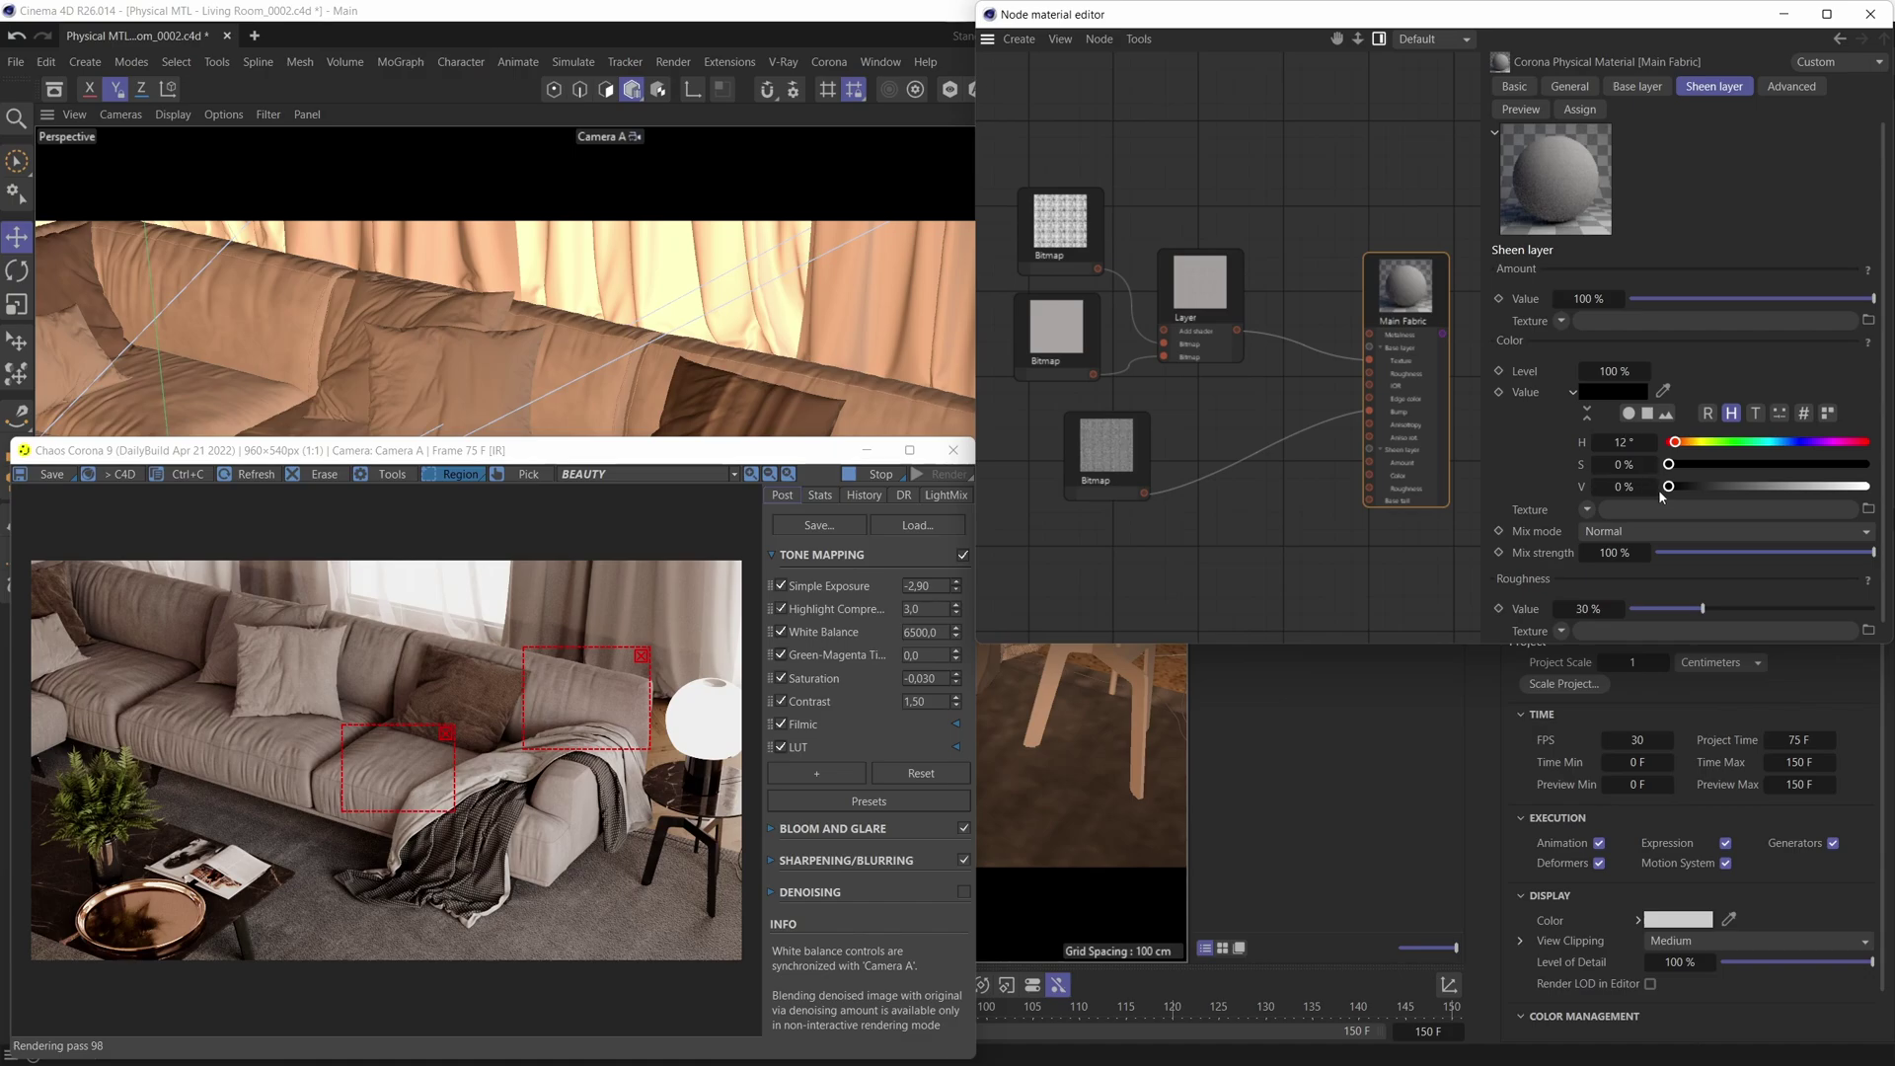
pyautogui.moveTo(1669, 486); pyautogui.dragTo(1880, 488)
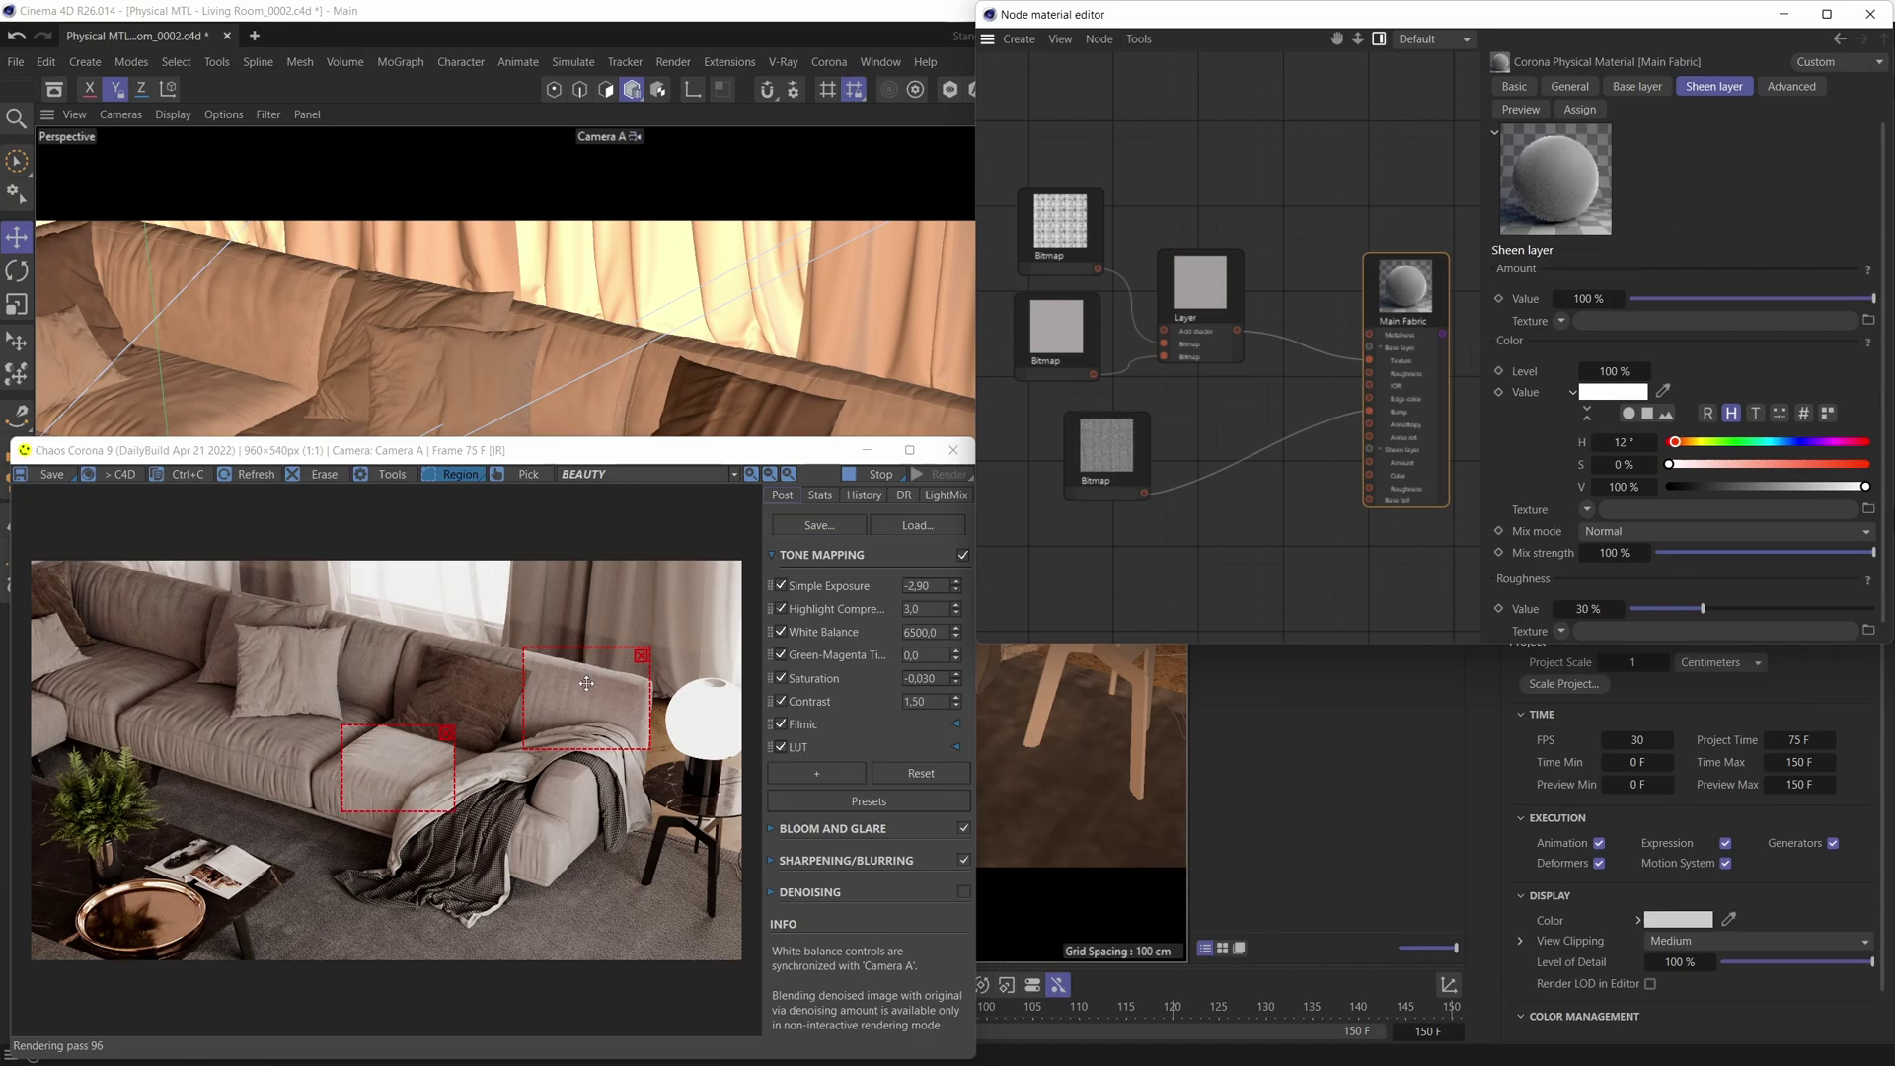
pyautogui.scroll(1, 589, 690)
pyautogui.moveTo(517, 668); pyautogui.dragTo(473, 672, button='middle')
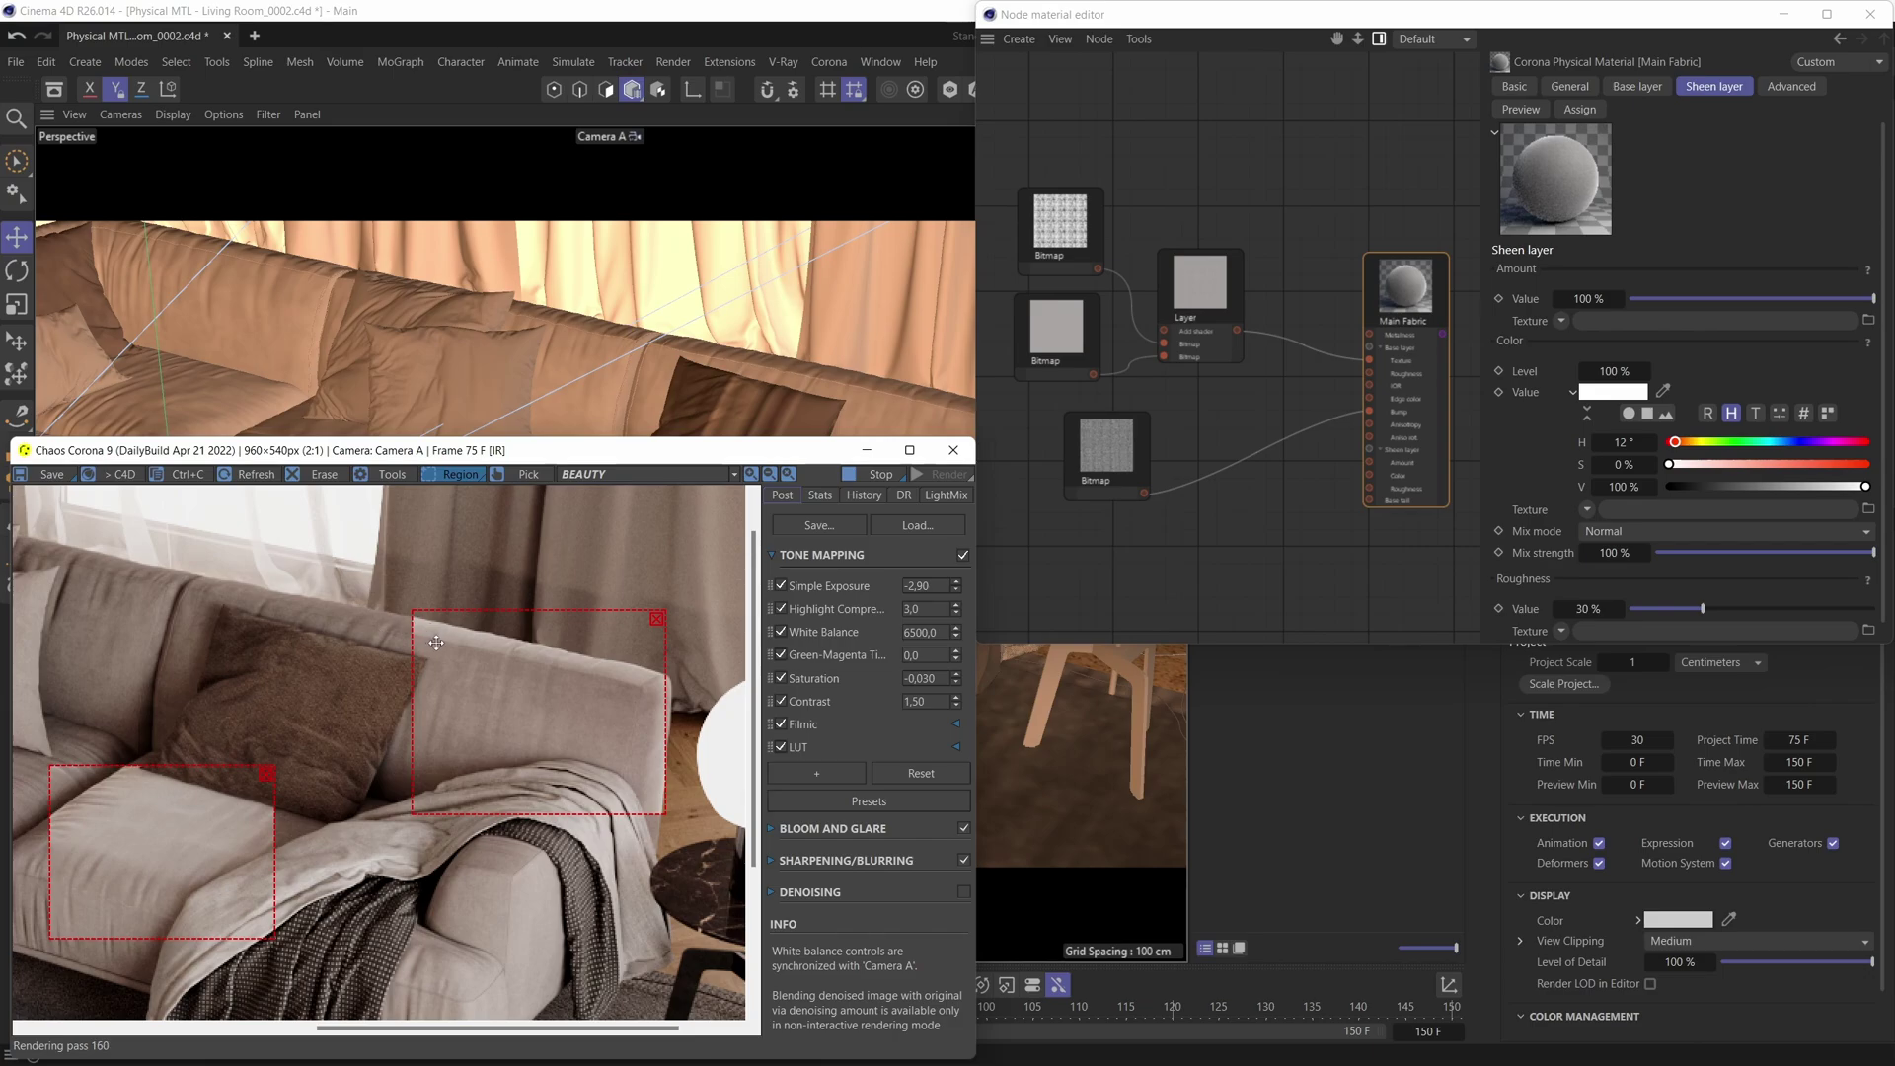
pyautogui.moveTo(437, 643); pyautogui.dragTo(485, 651)
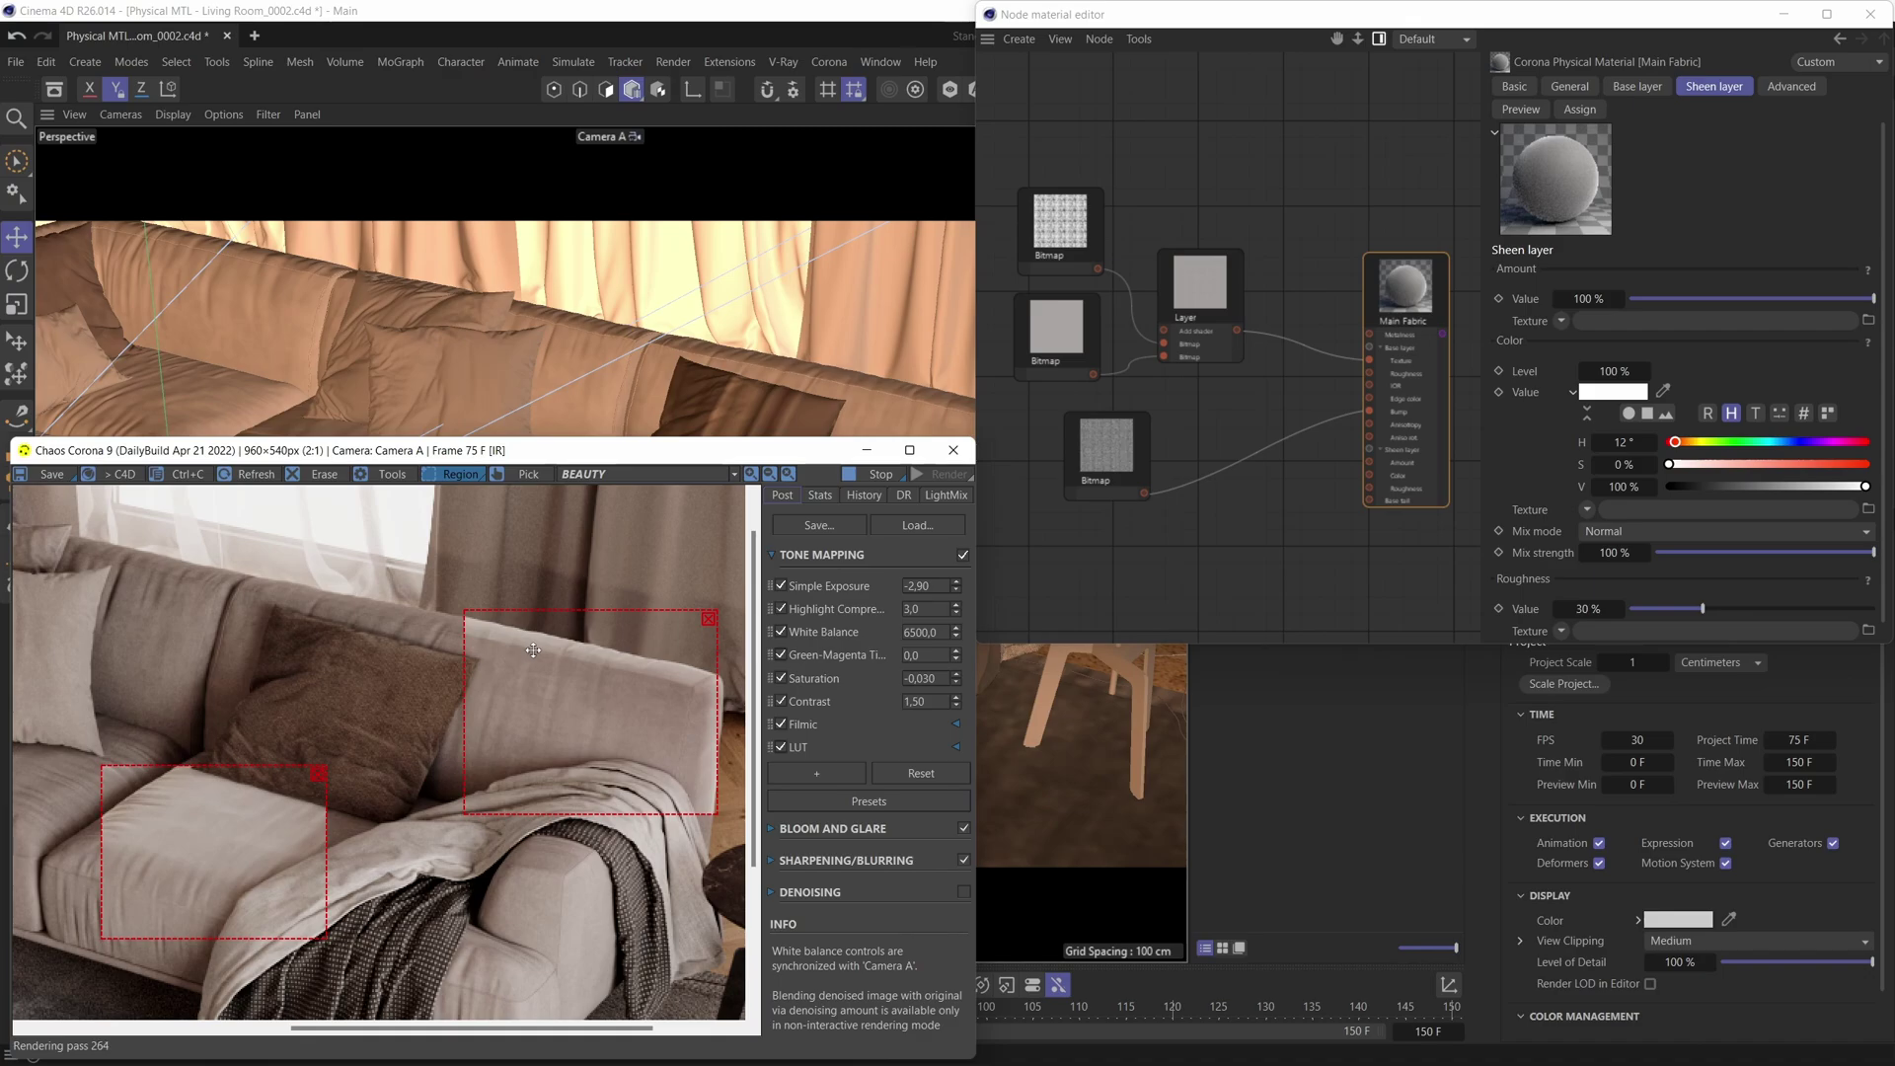
pyautogui.scroll(-1, 541, 644)
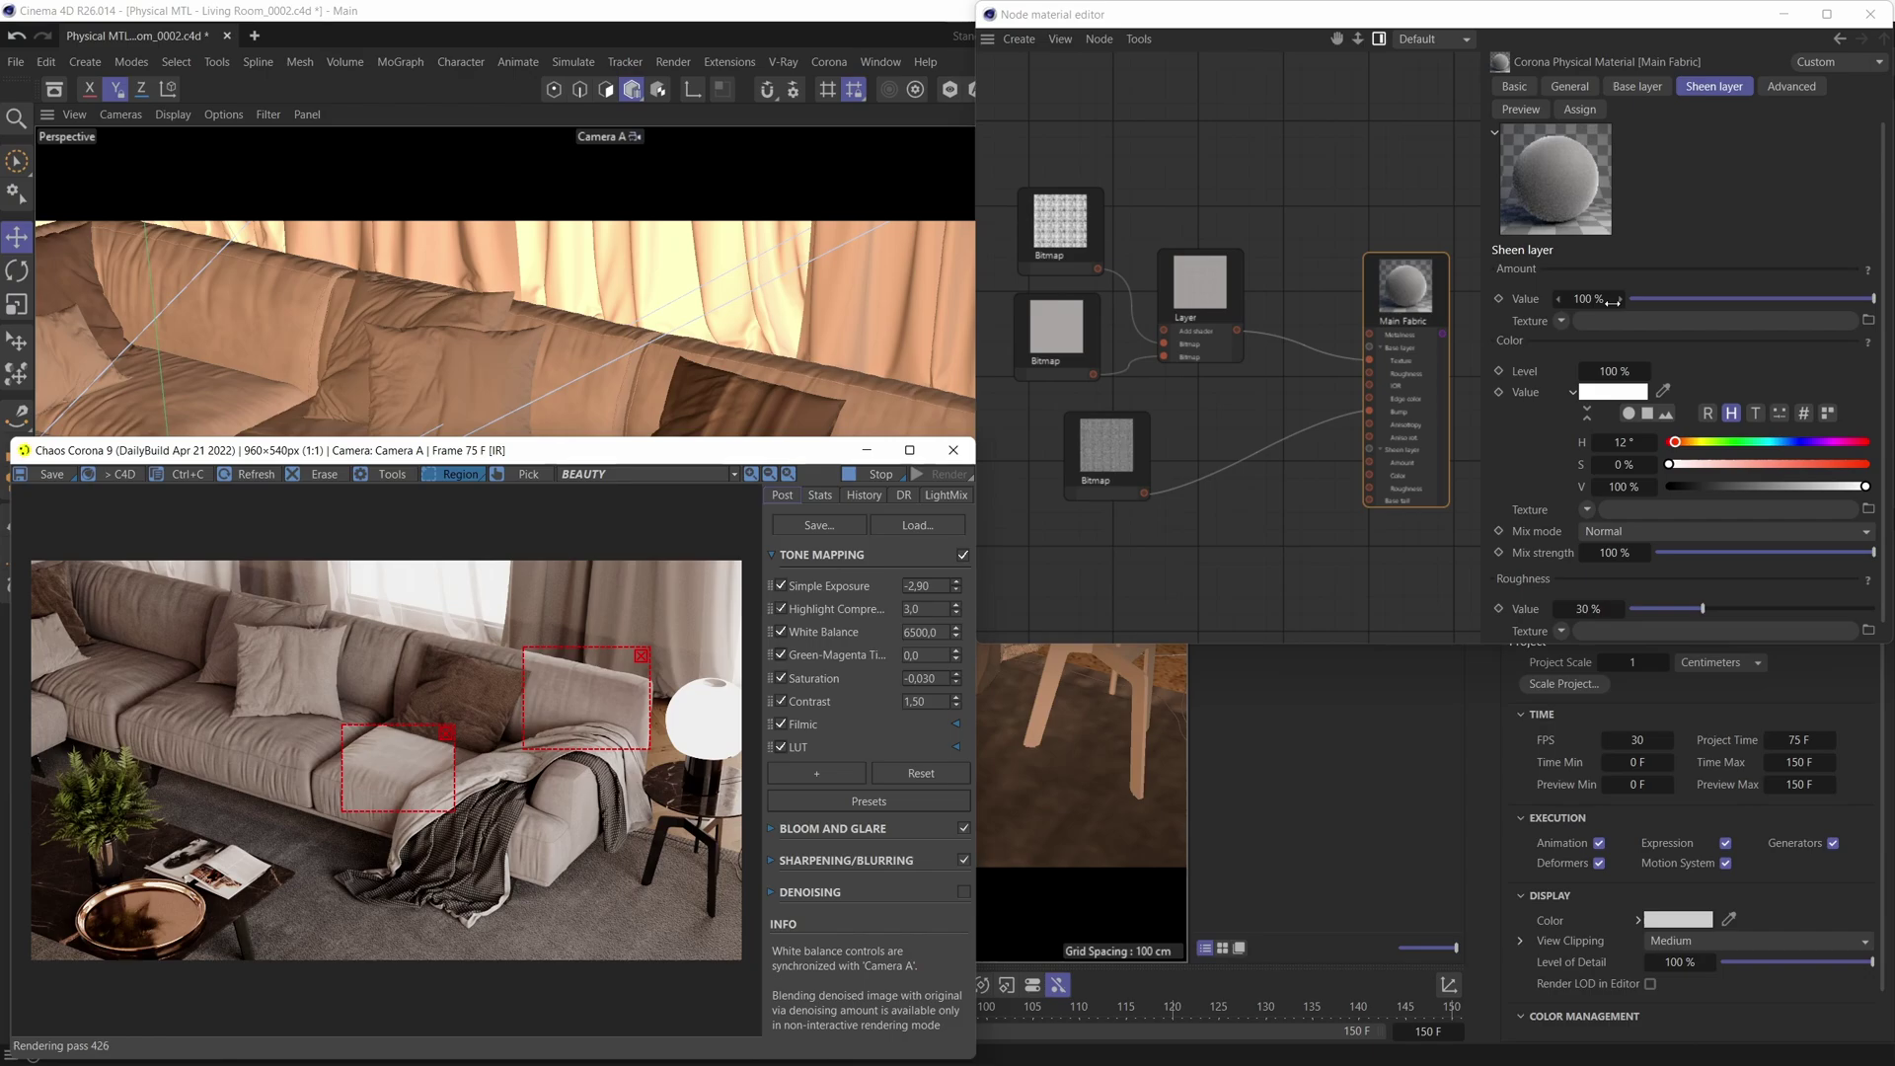
# Lower the Main Fabric sheen amount to 20% and compare the render
pyautogui.click(1686, 298)
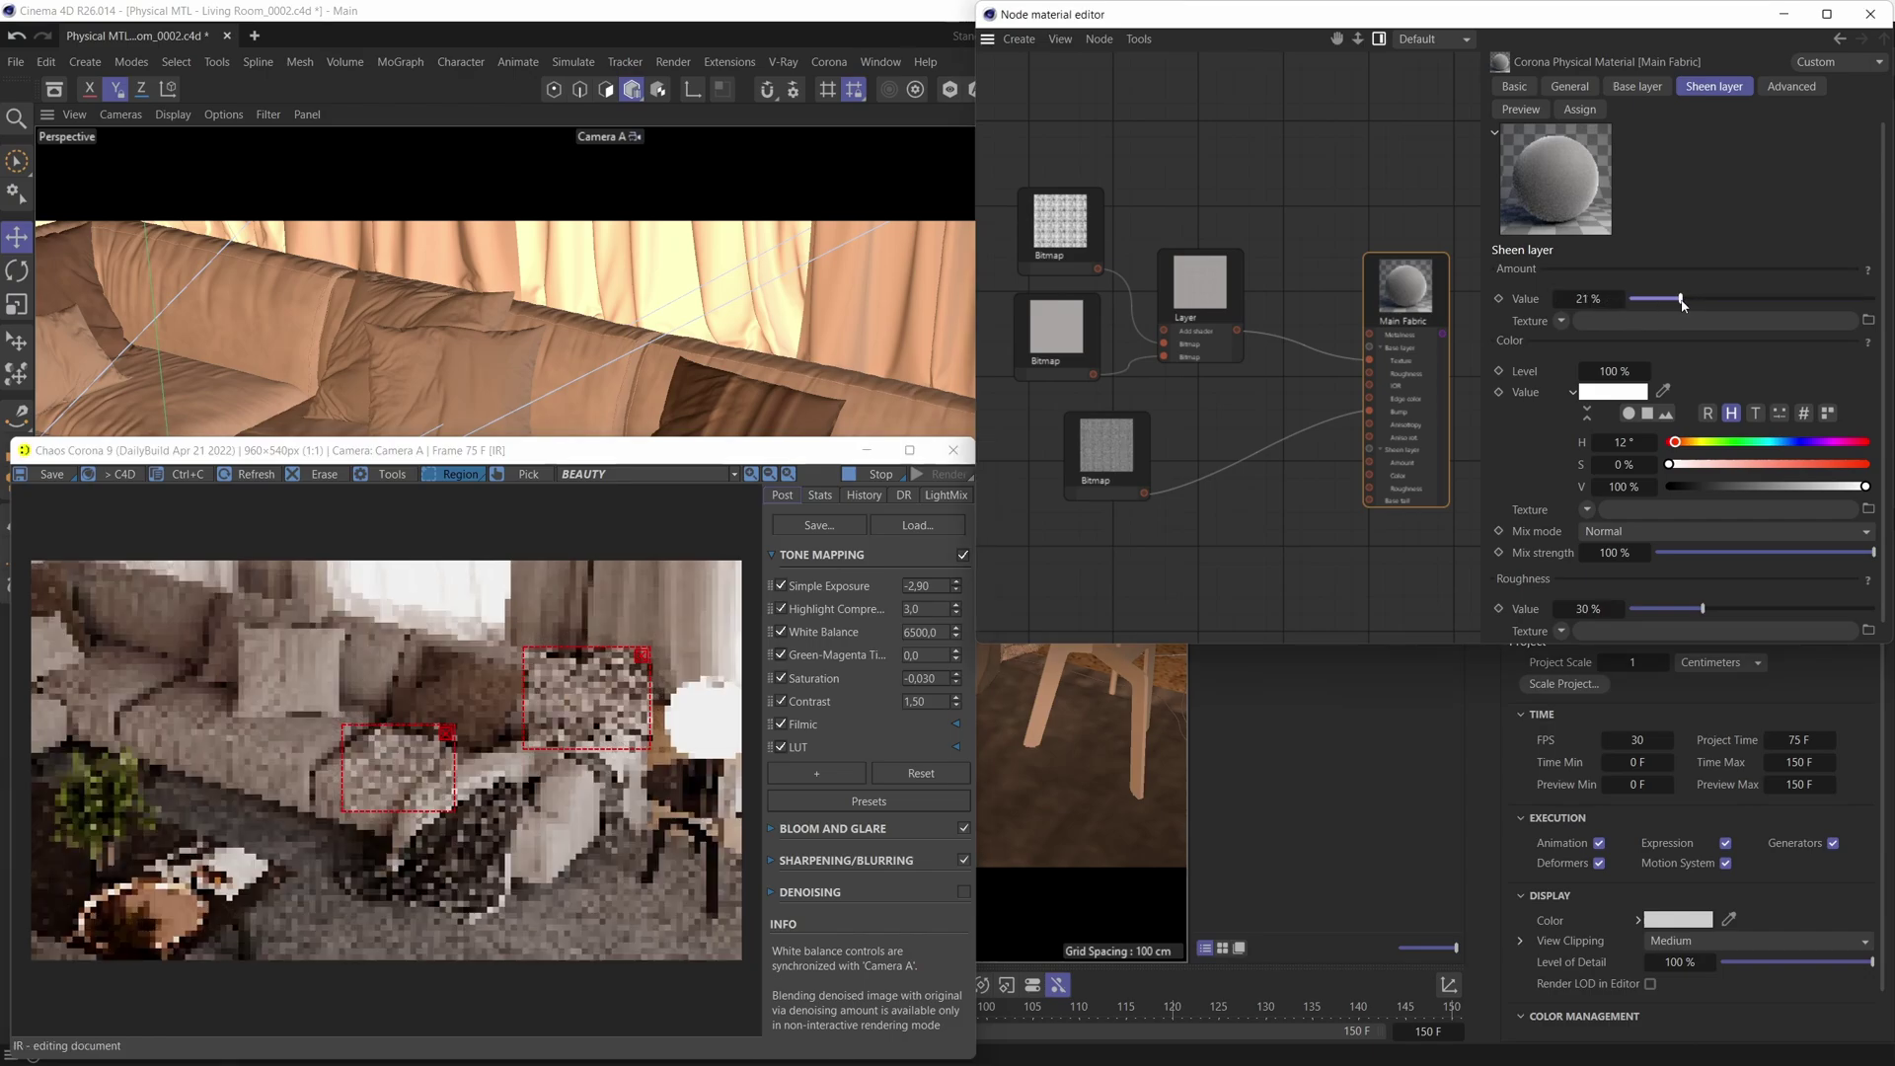
pyautogui.moveTo(1688, 299); pyautogui.dragTo(1678, 299)
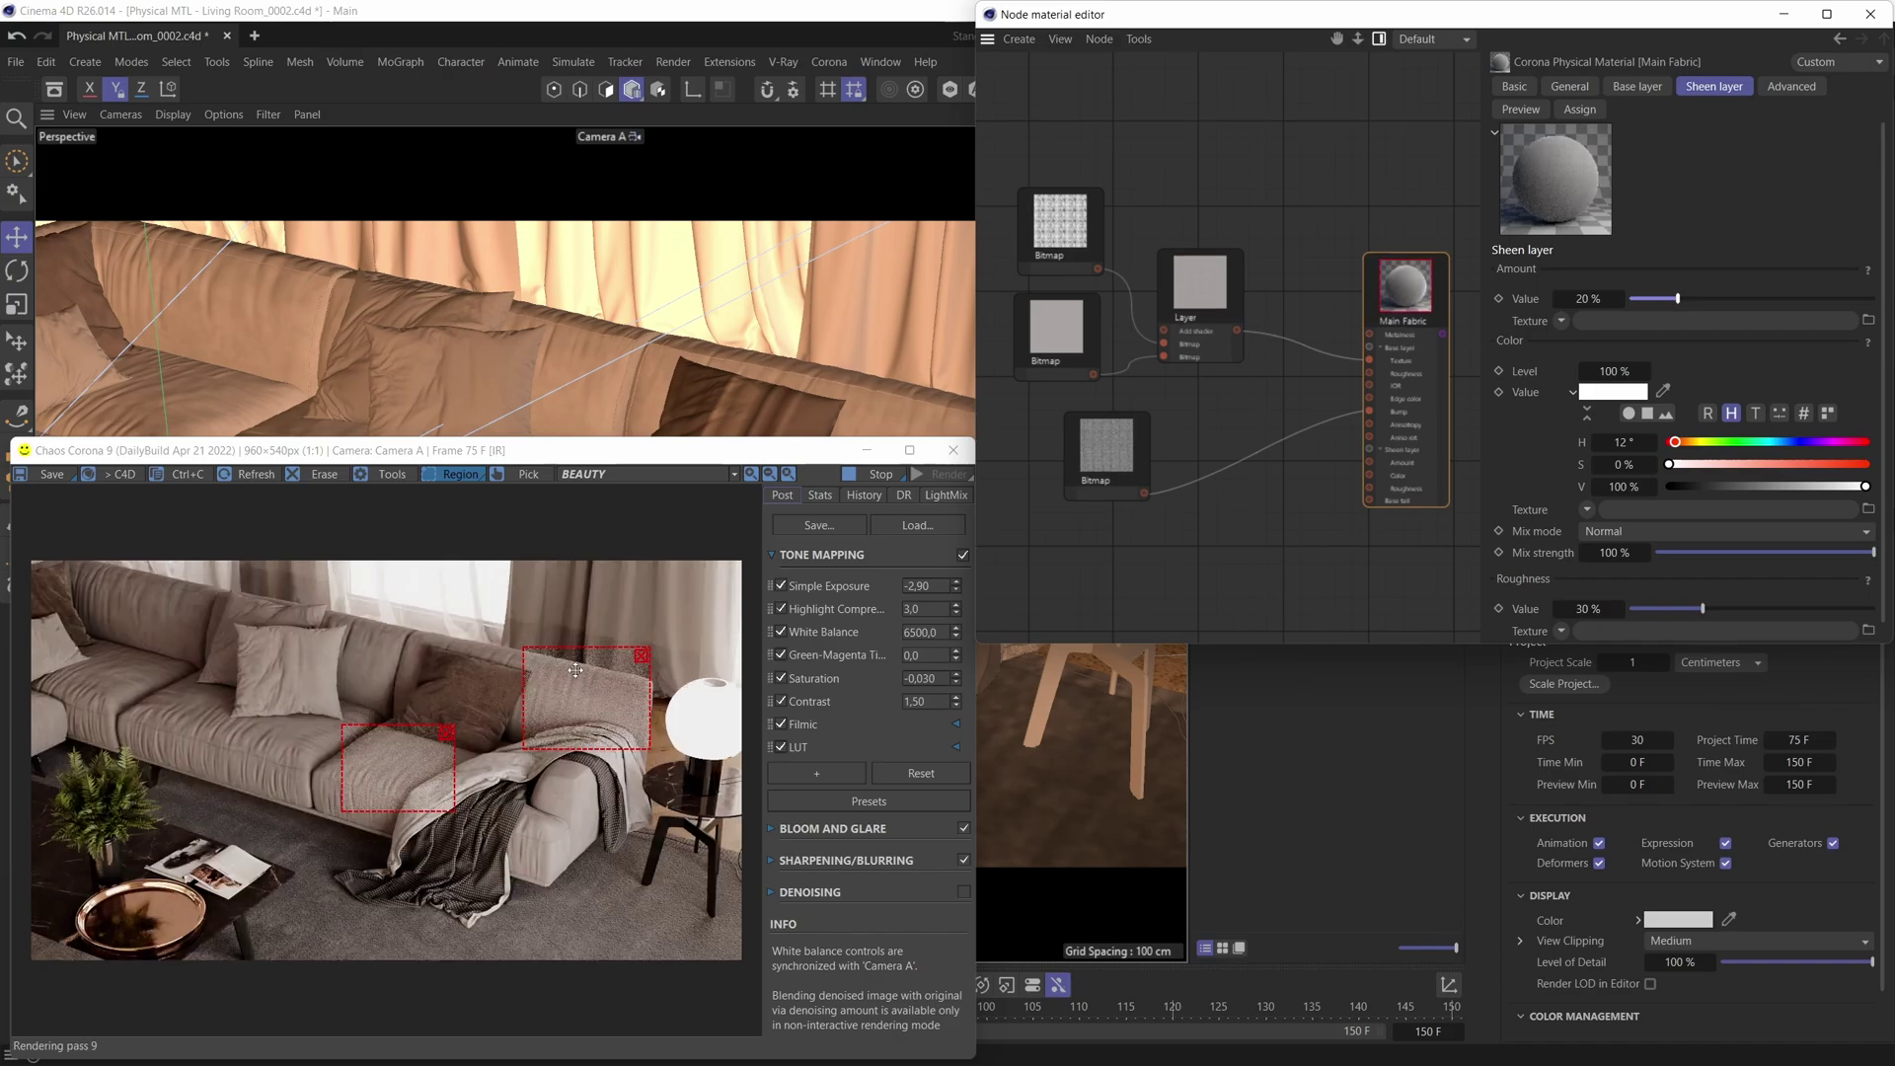
pyautogui.scroll(2, 614, 677)
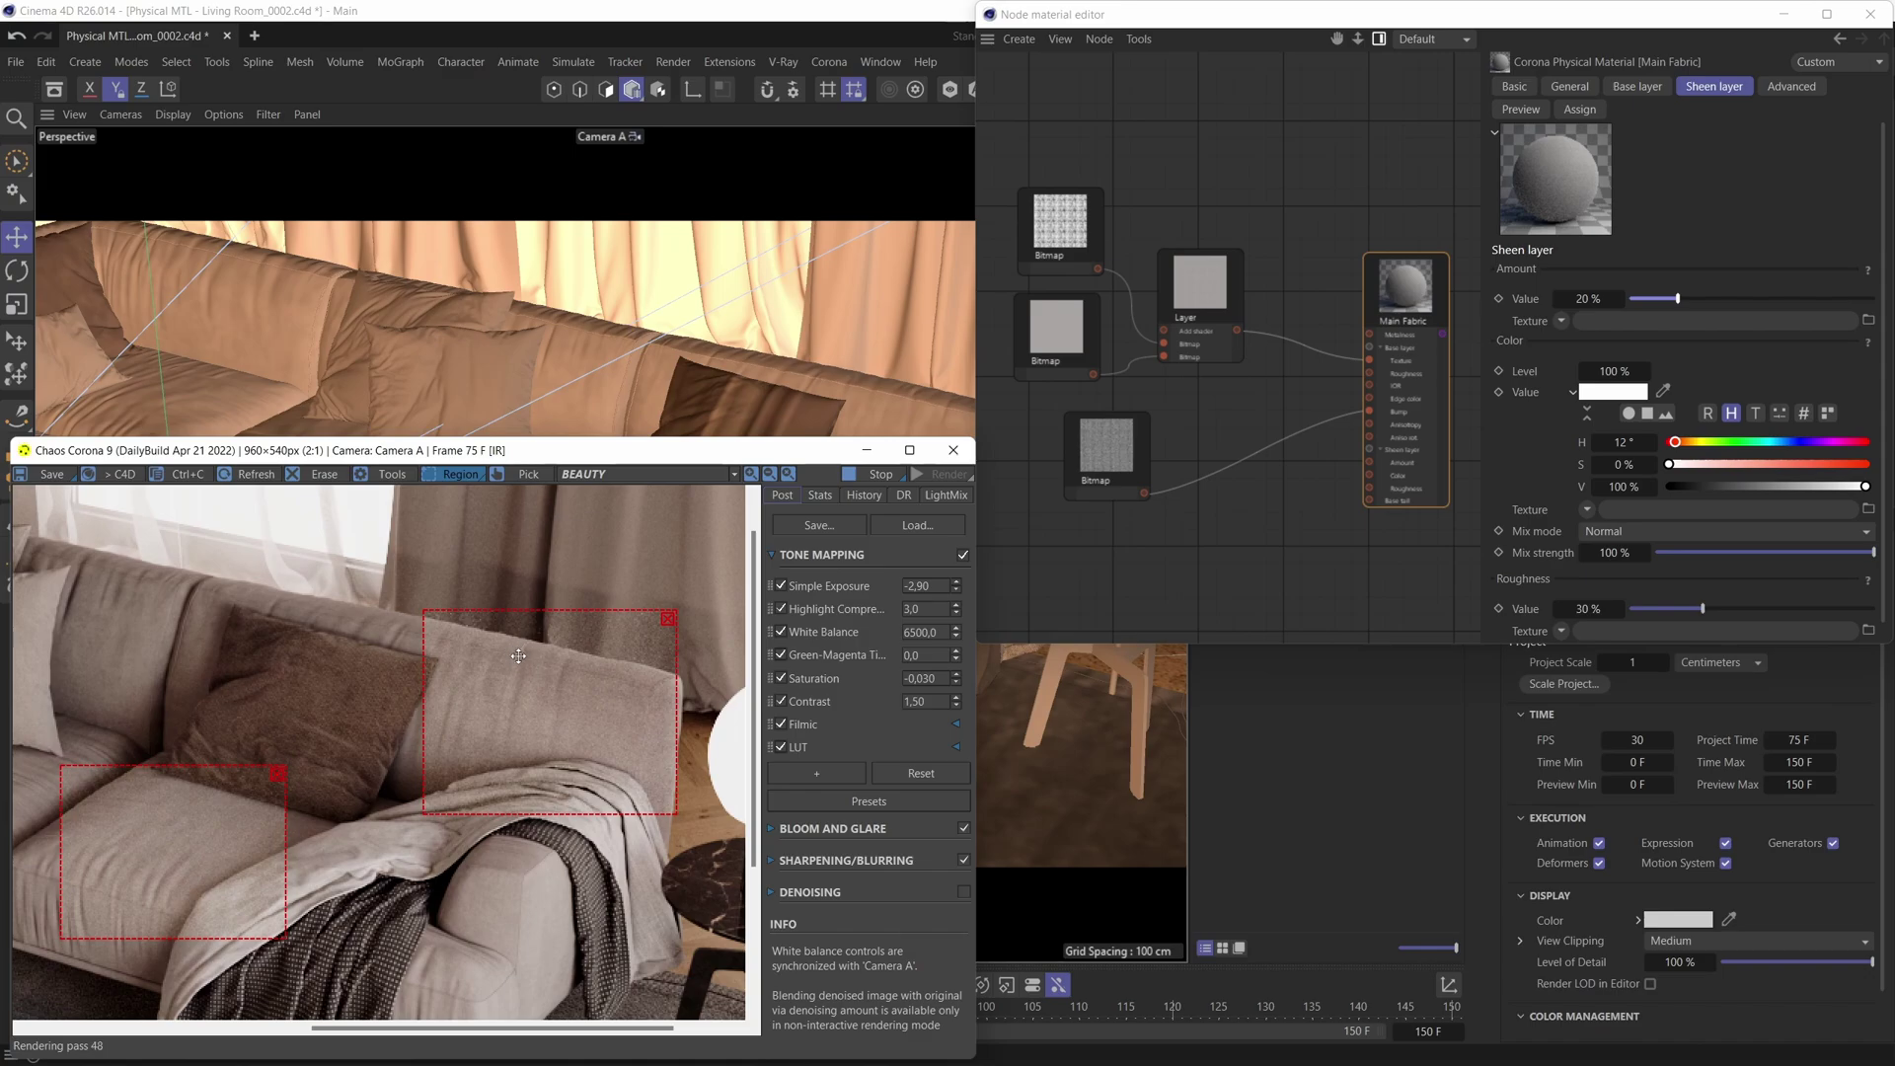
# Raise the sheen amount back to 100% and inspect the sofa fabric in the render
pyautogui.click(1679, 299)
pyautogui.moveTo(1678, 299); pyautogui.dragTo(1876, 299)
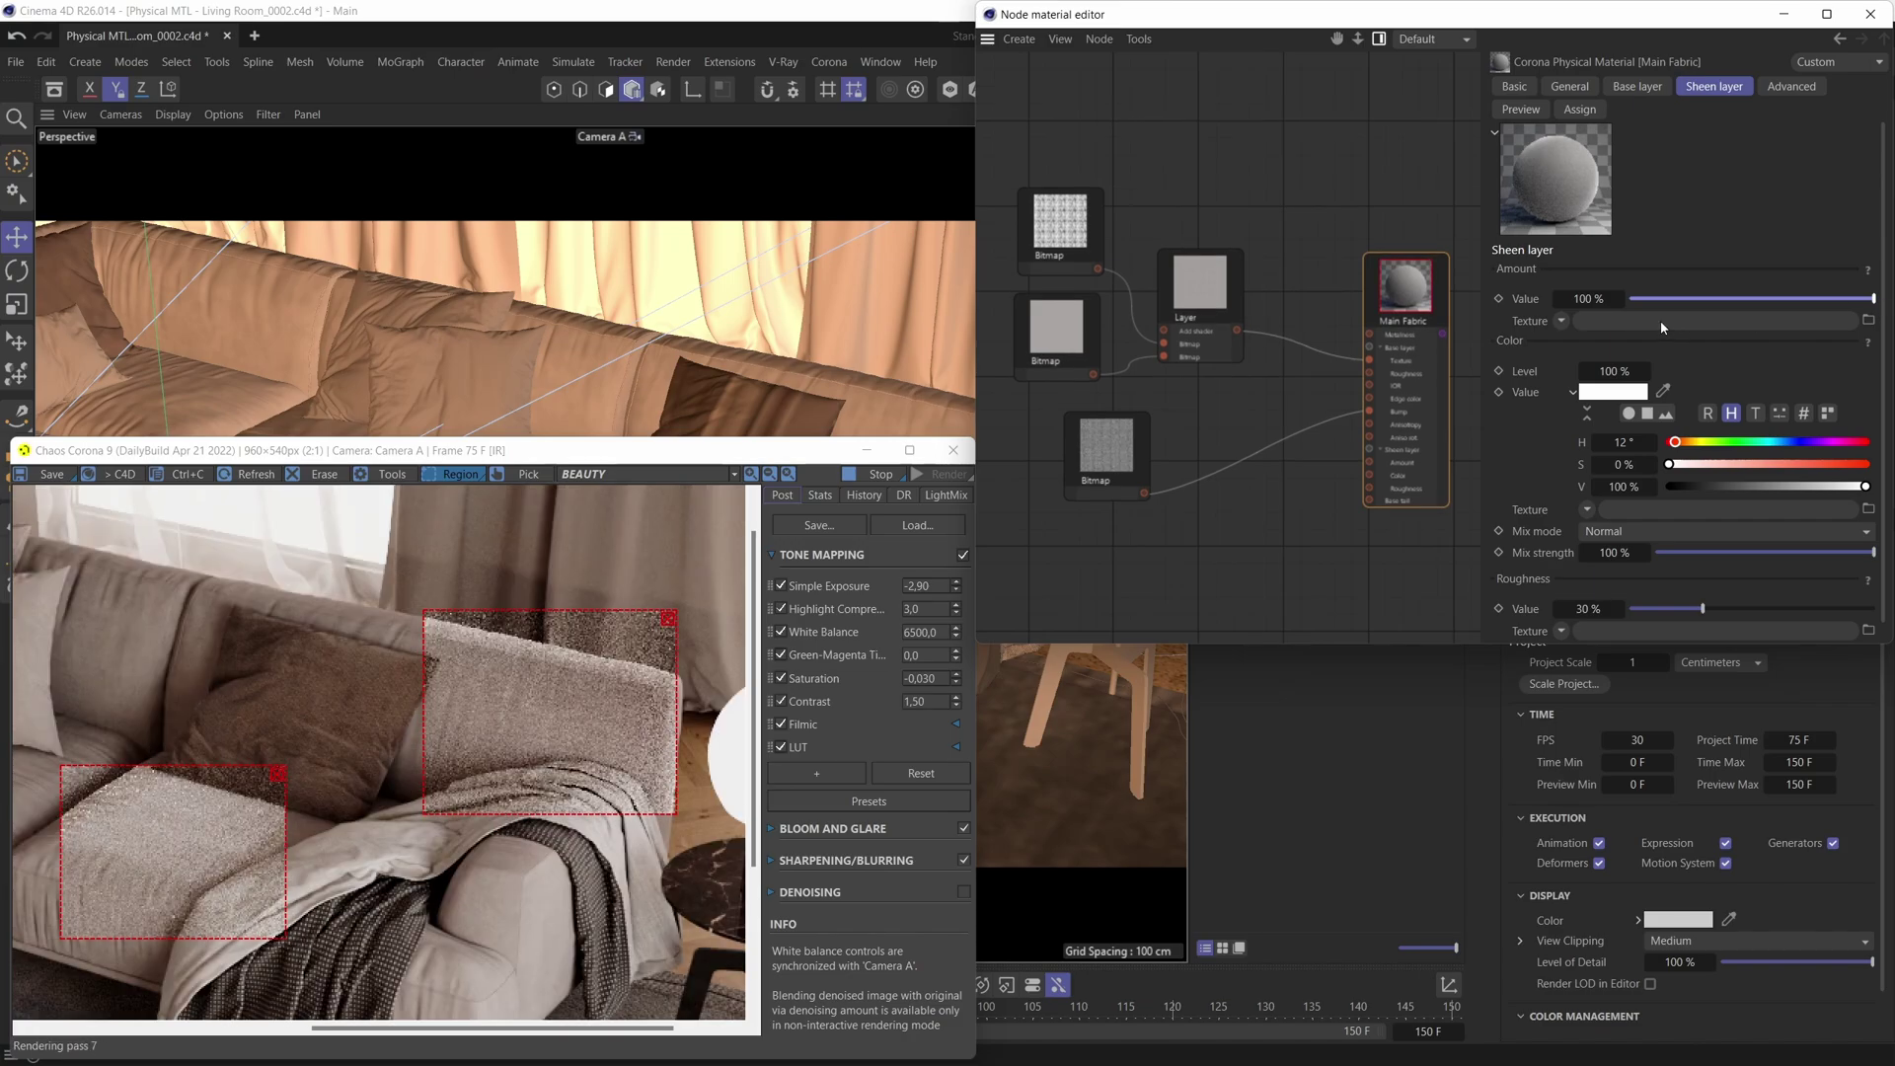
pyautogui.click(731, 662)
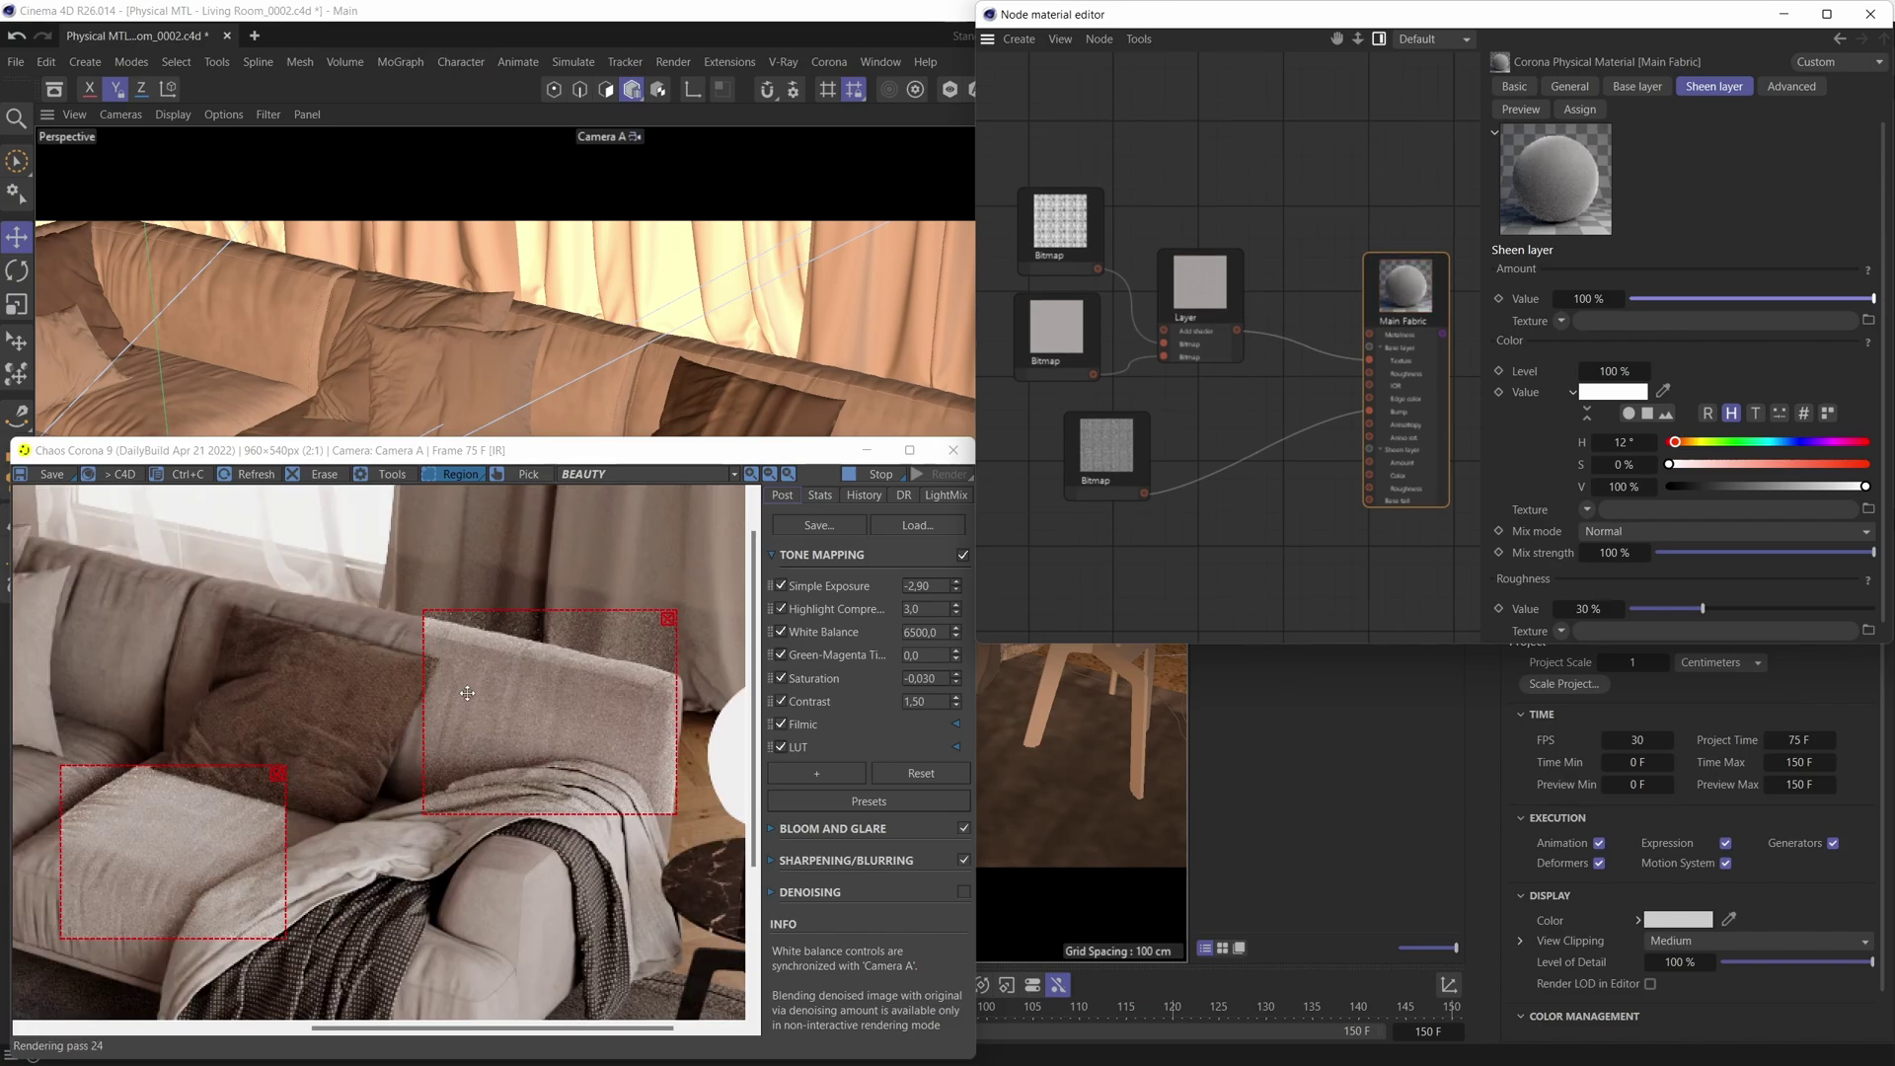
pyautogui.moveTo(459, 701); pyautogui.dragTo(519, 654, button='middle')
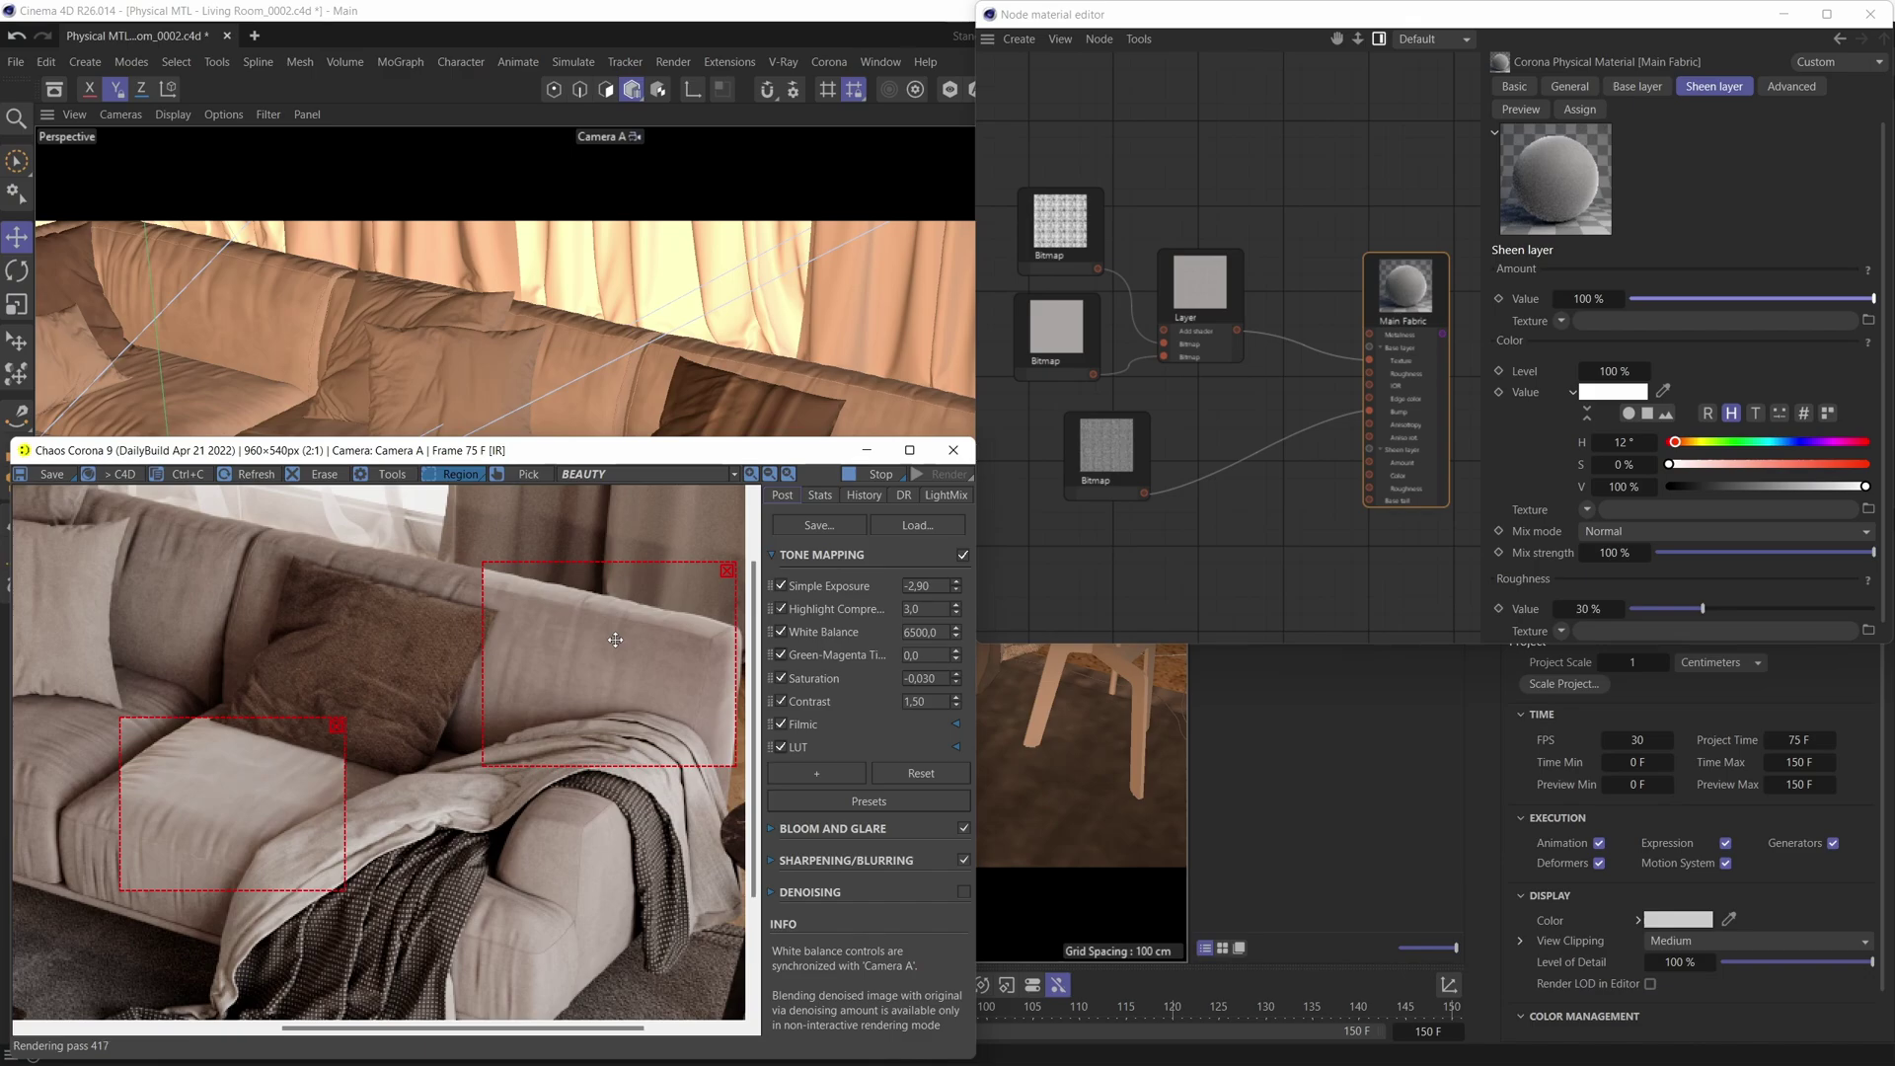
# Move the loose Bitmap node next to the Main Fabric node
pyautogui.moveTo(1193, 505); pyautogui.dragTo(1250, 478, button='middle')
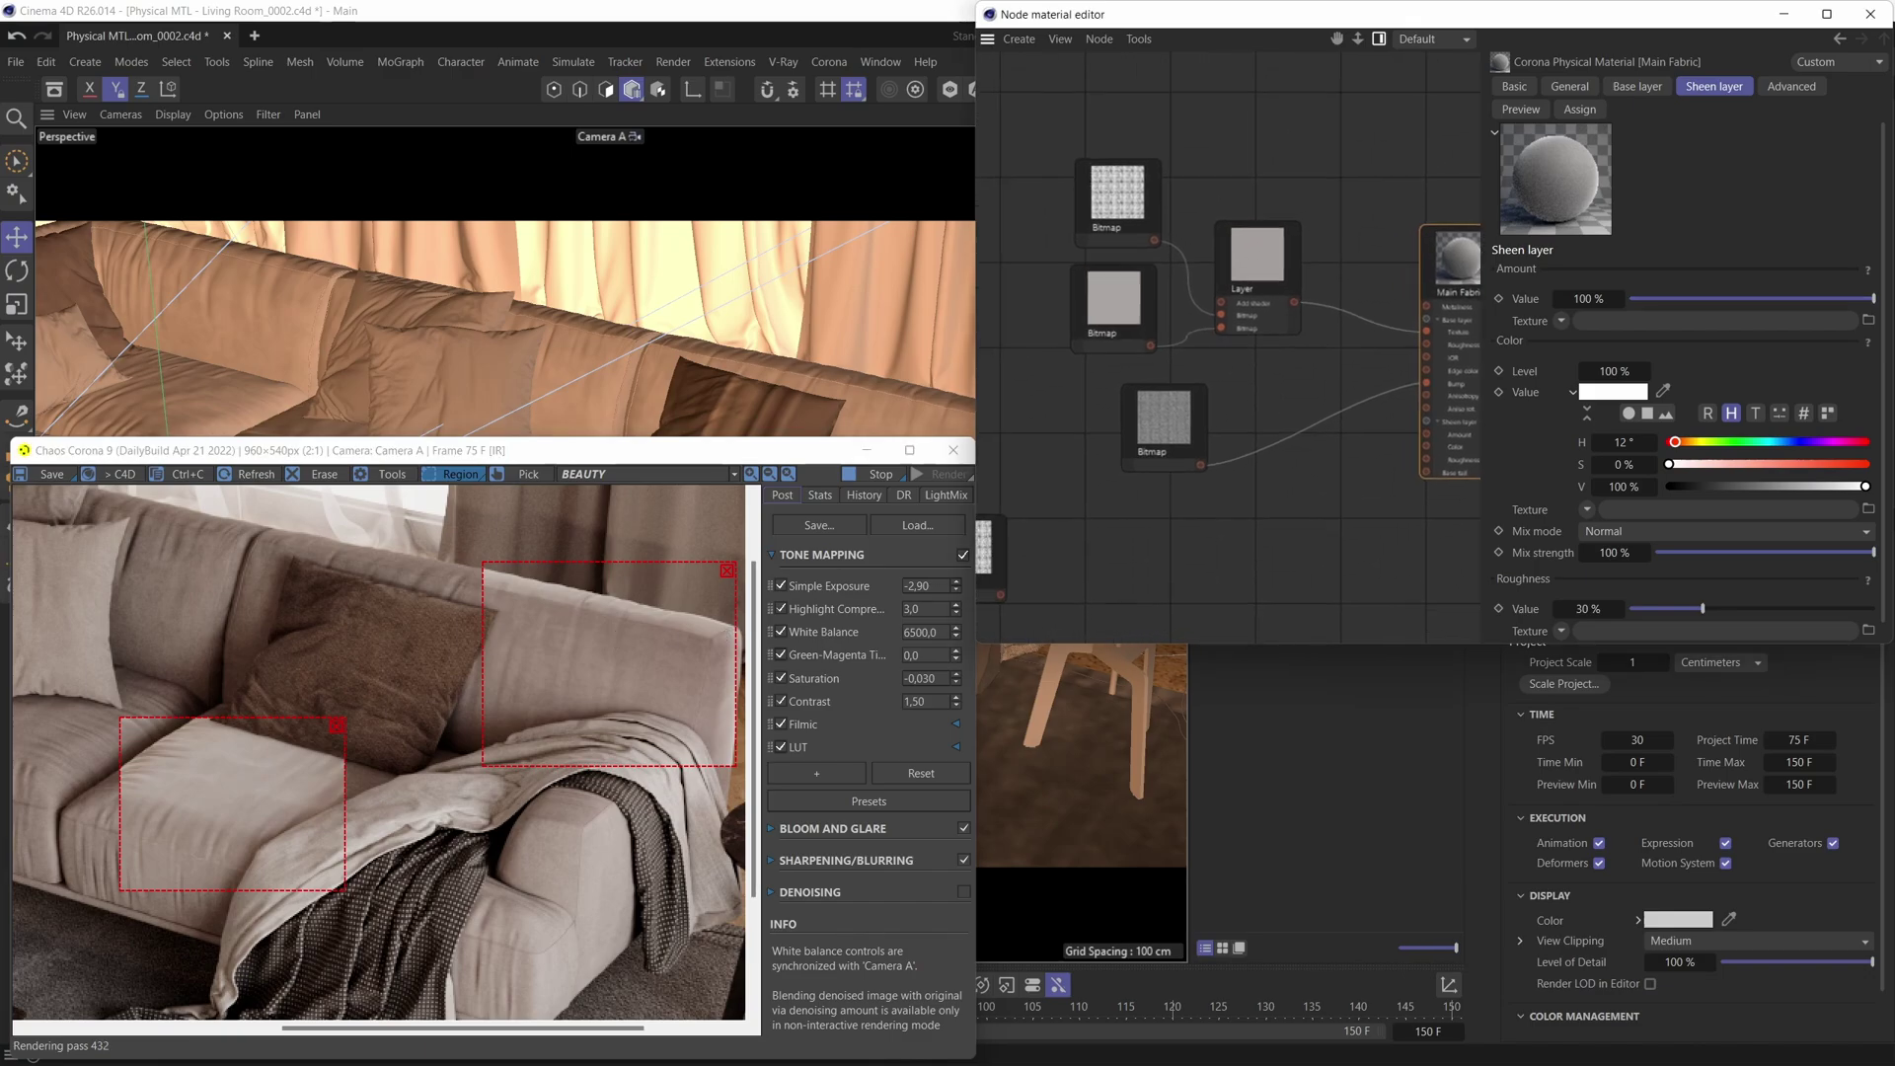
pyautogui.moveTo(1084, 559); pyautogui.dragTo(1181, 507, button='middle')
pyautogui.click(1054, 530)
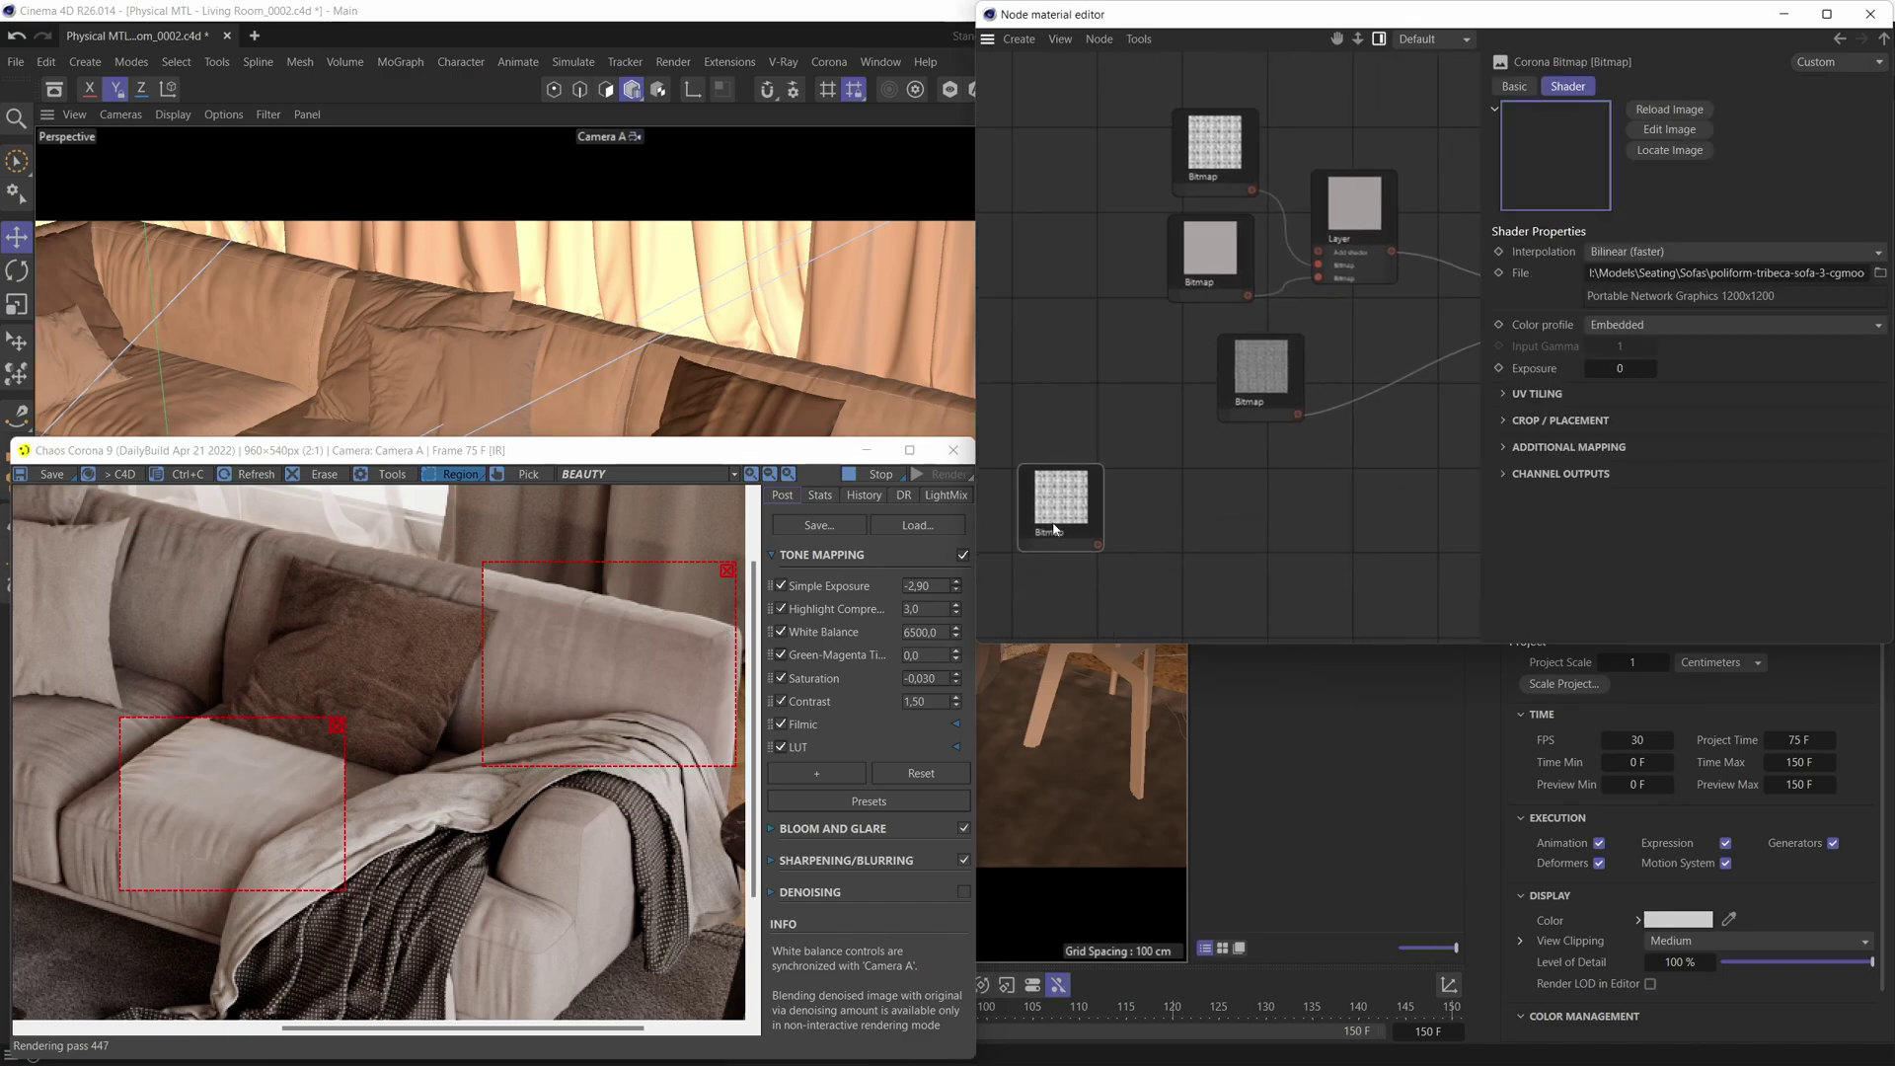
pyautogui.moveTo(1054, 530); pyautogui.dragTo(1251, 501)
pyautogui.moveTo(1318, 470); pyautogui.dragTo(1105, 479, button='middle')
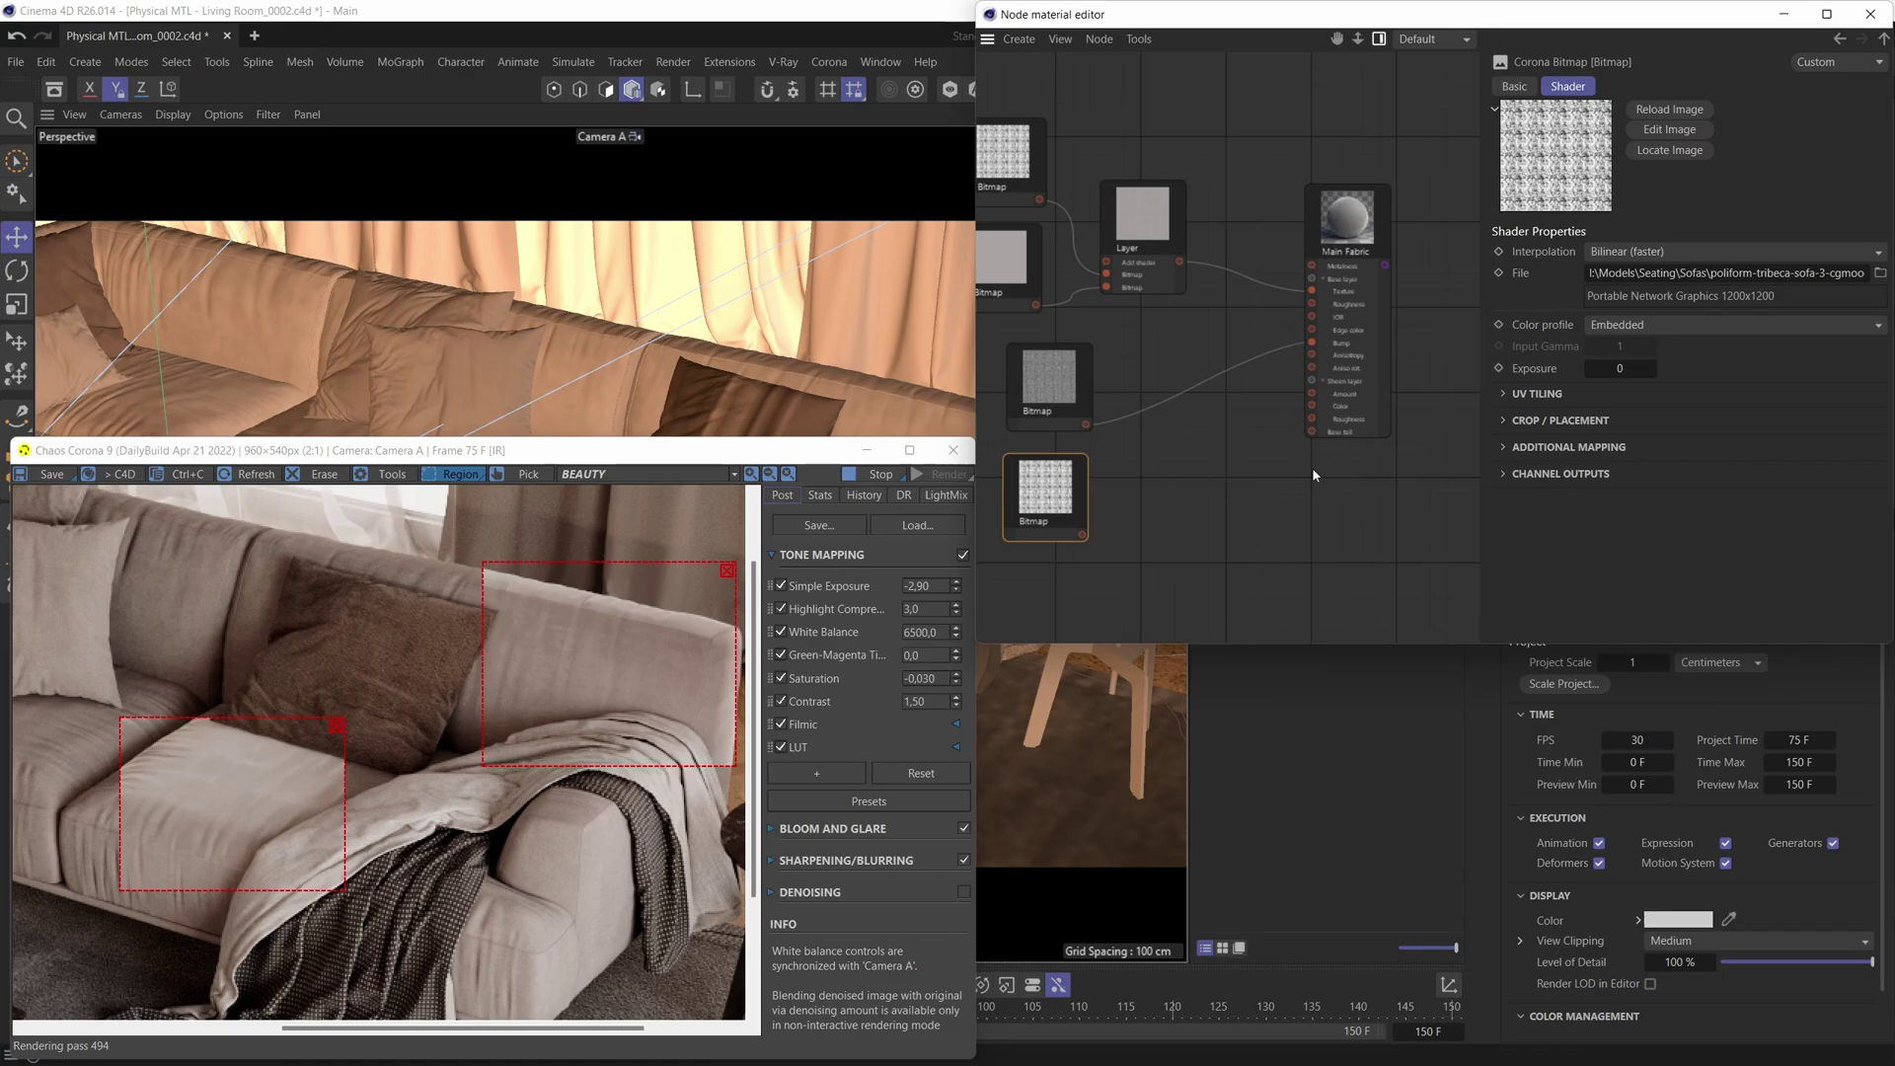
# In the bitmap's Additional Mapping, set Length U and Length V to 20%
pyautogui.click(1586, 444)
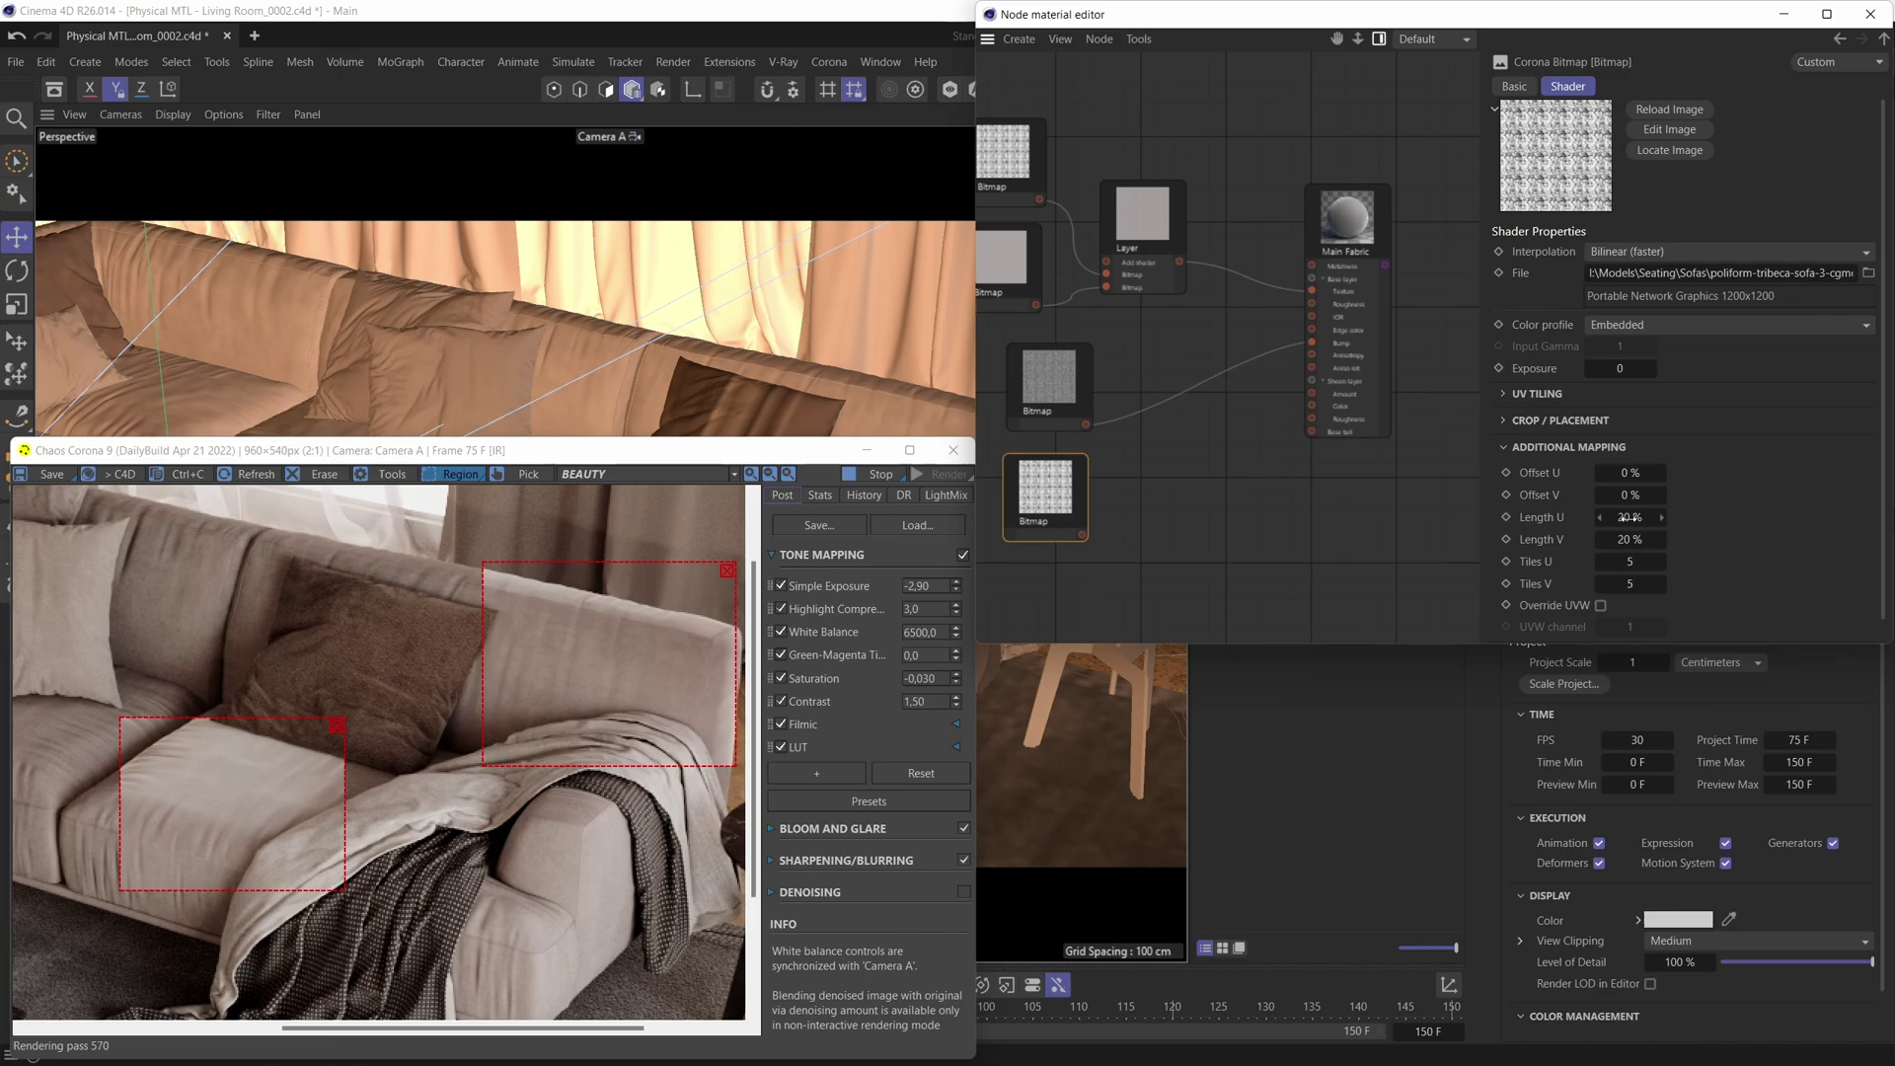
pyautogui.hotkey('ctrl', 'z')
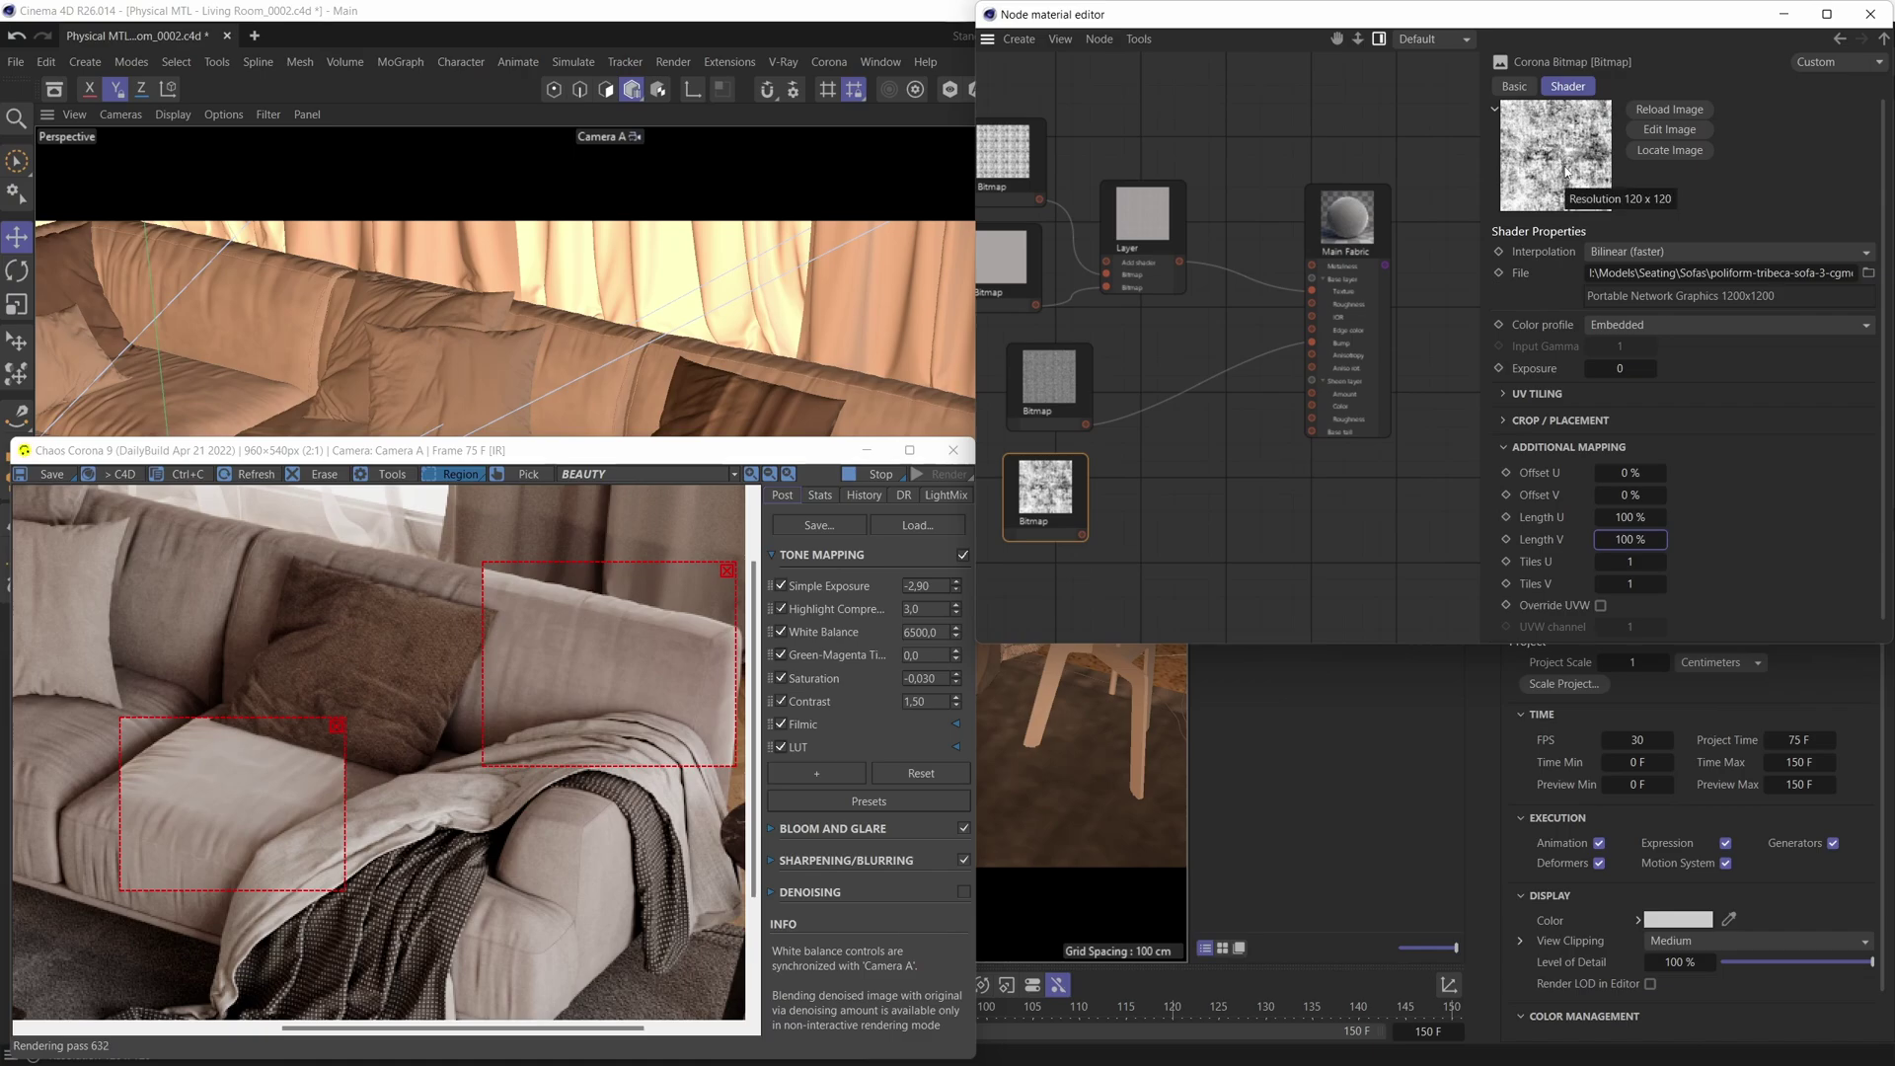
pyautogui.click(1634, 517)
pyautogui.write('20')
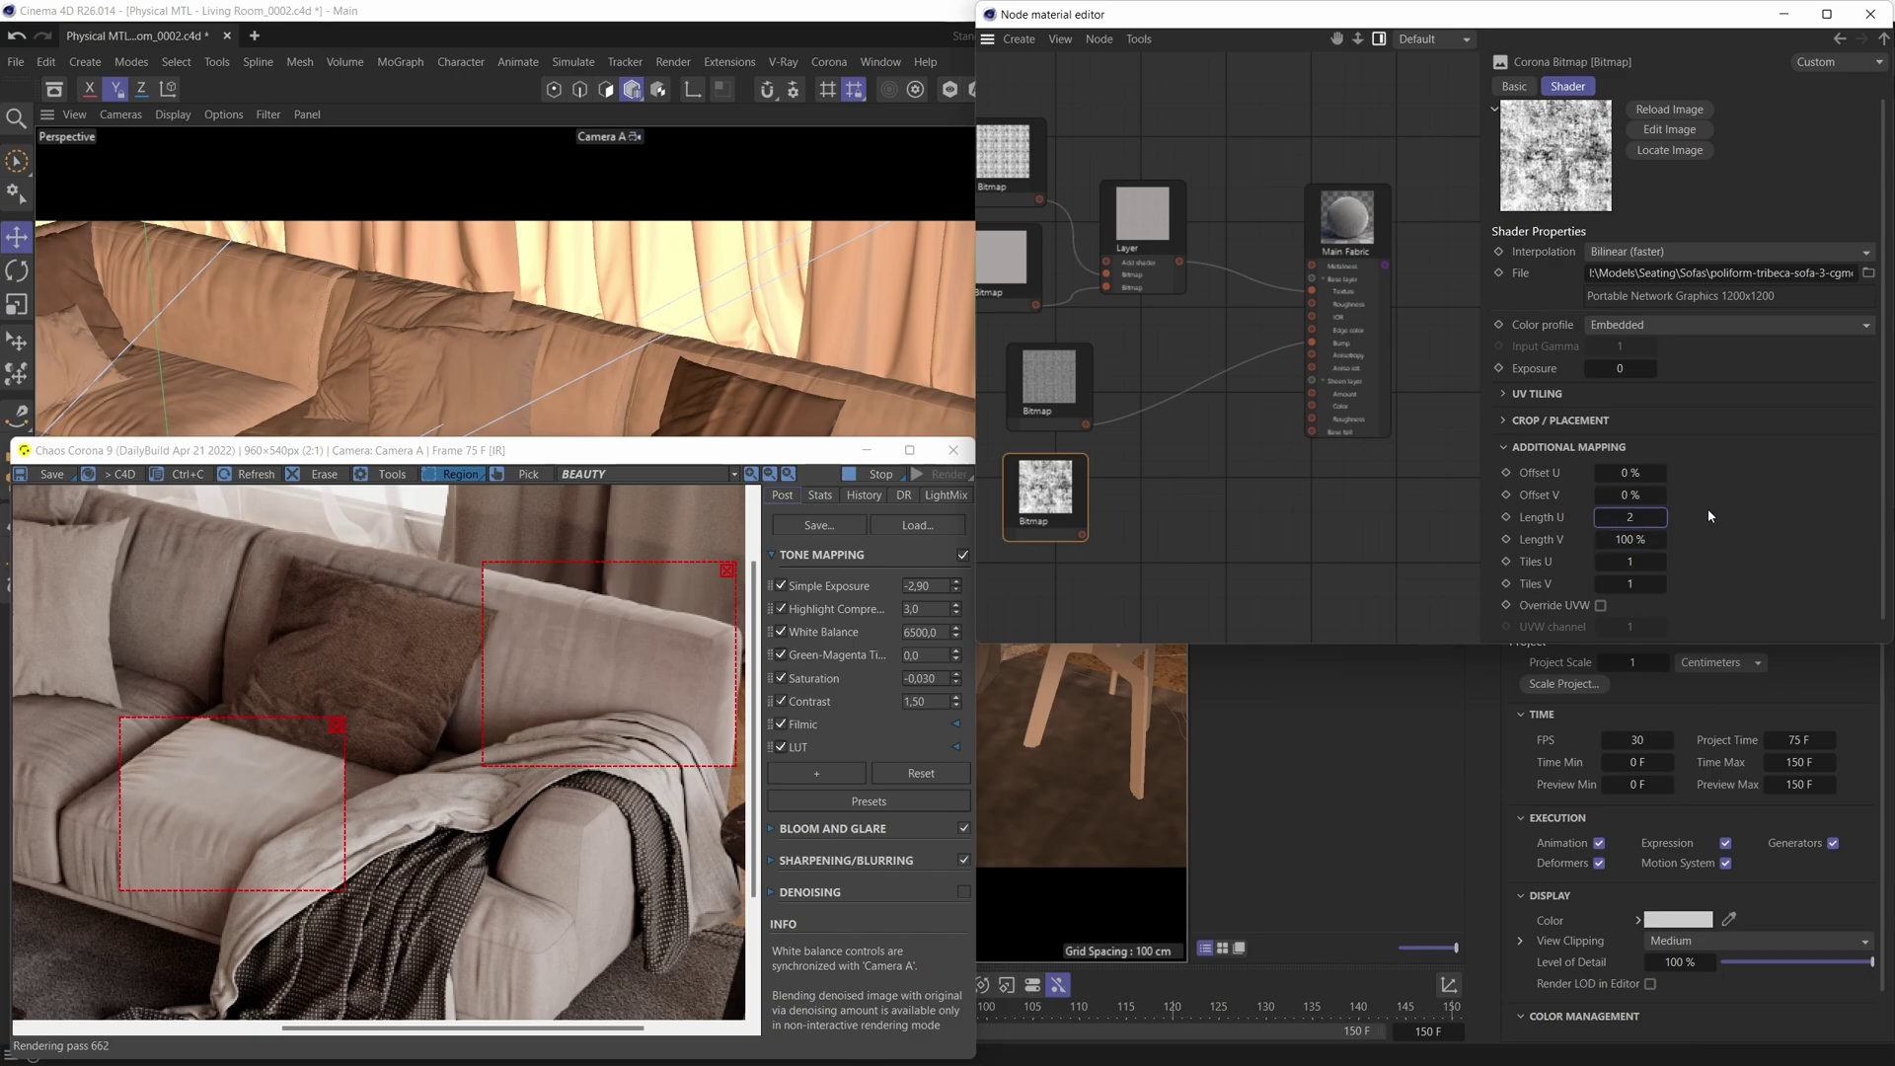
pyautogui.press('Return')
pyautogui.click(1629, 539)
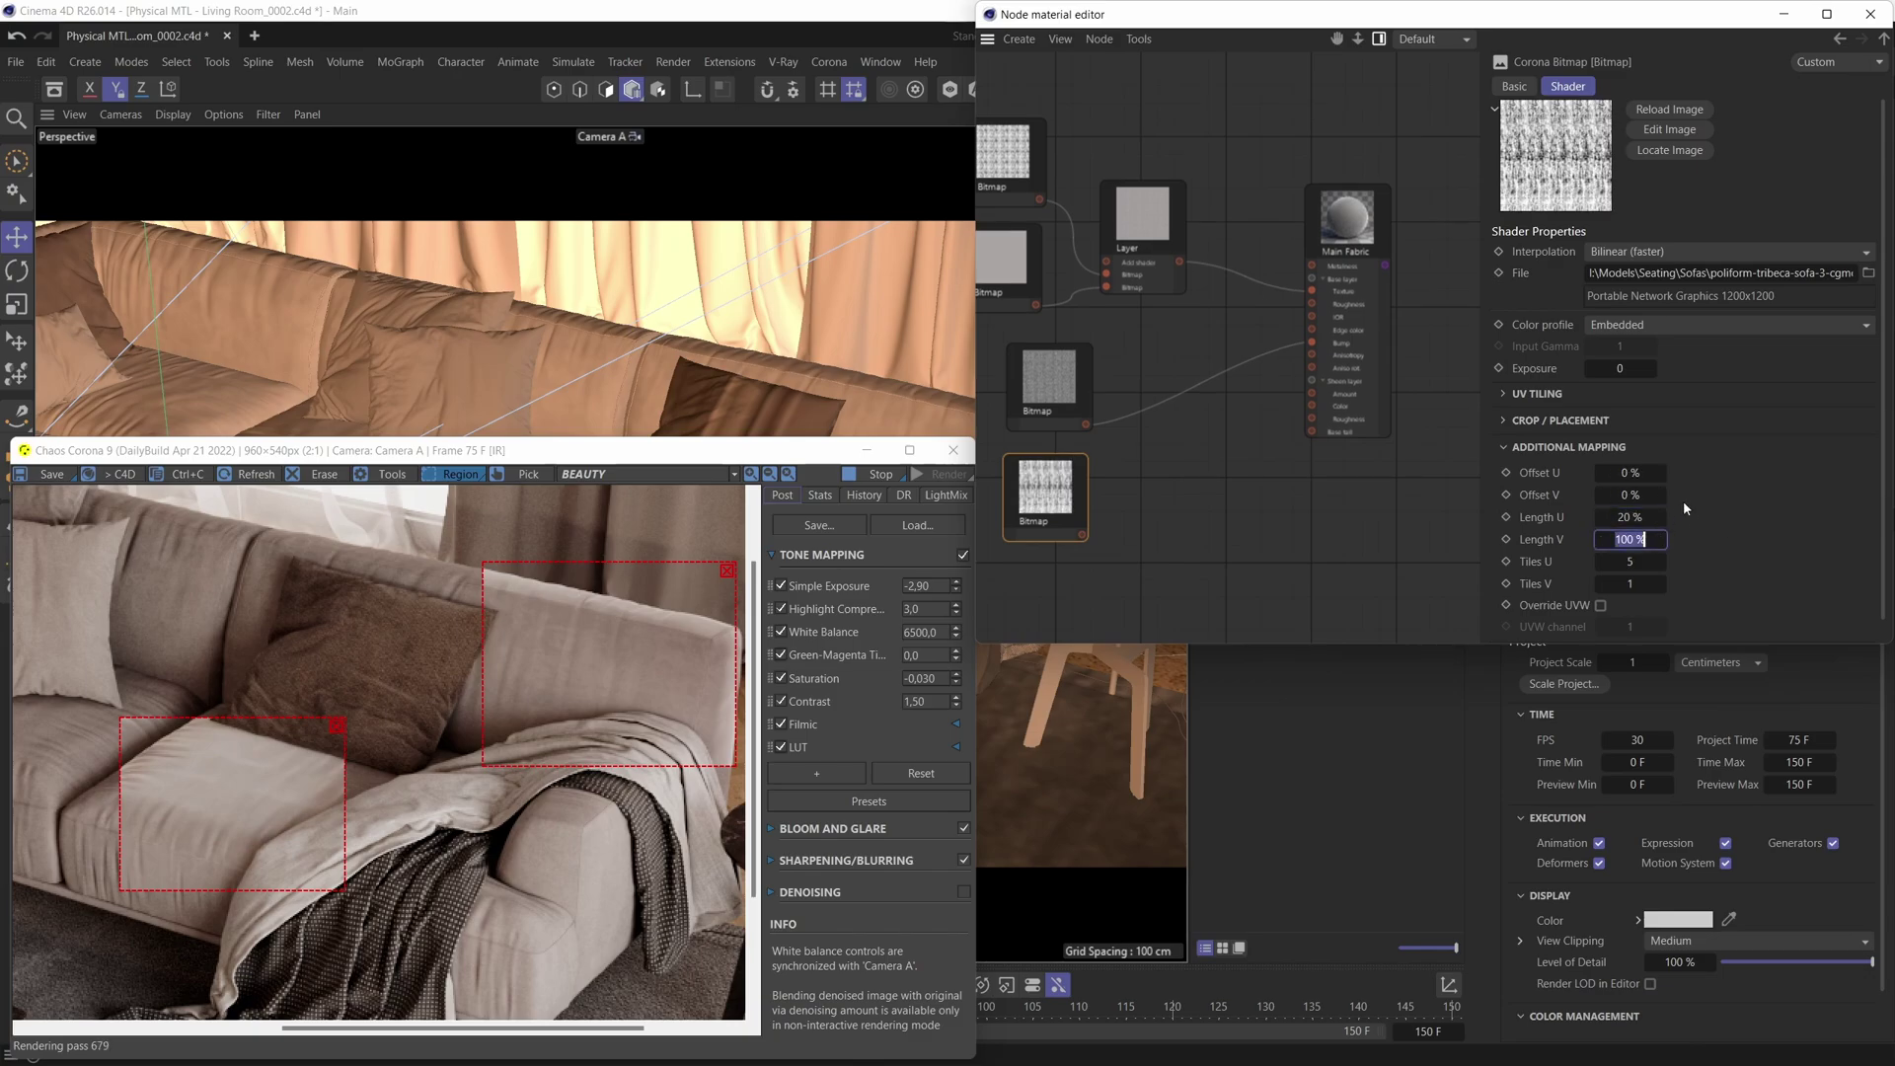
pyautogui.write('20')
pyautogui.press('Return')
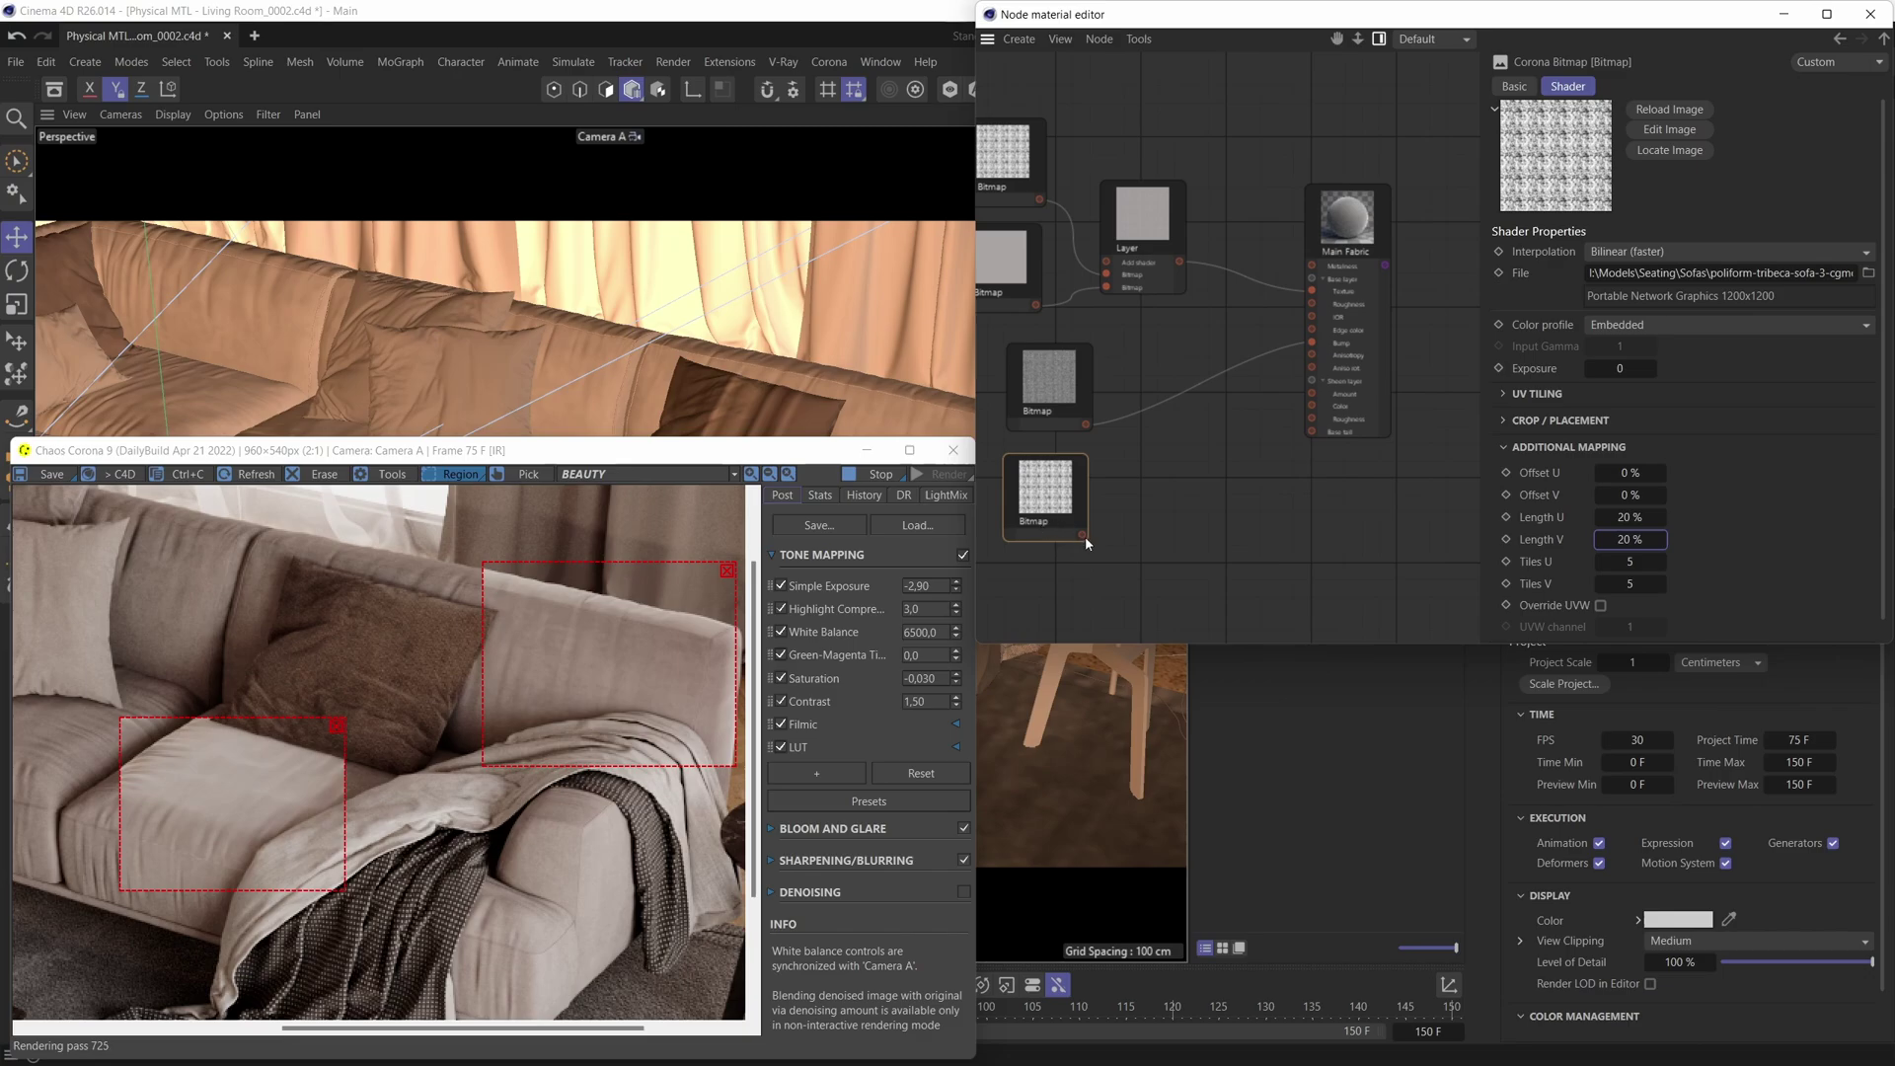
# Wire the 5×5-tiled Bitmap into the Main Fabric sheen input and inspect the cushion texture
pyautogui.moveTo(1083, 534); pyautogui.dragTo(1311, 393)
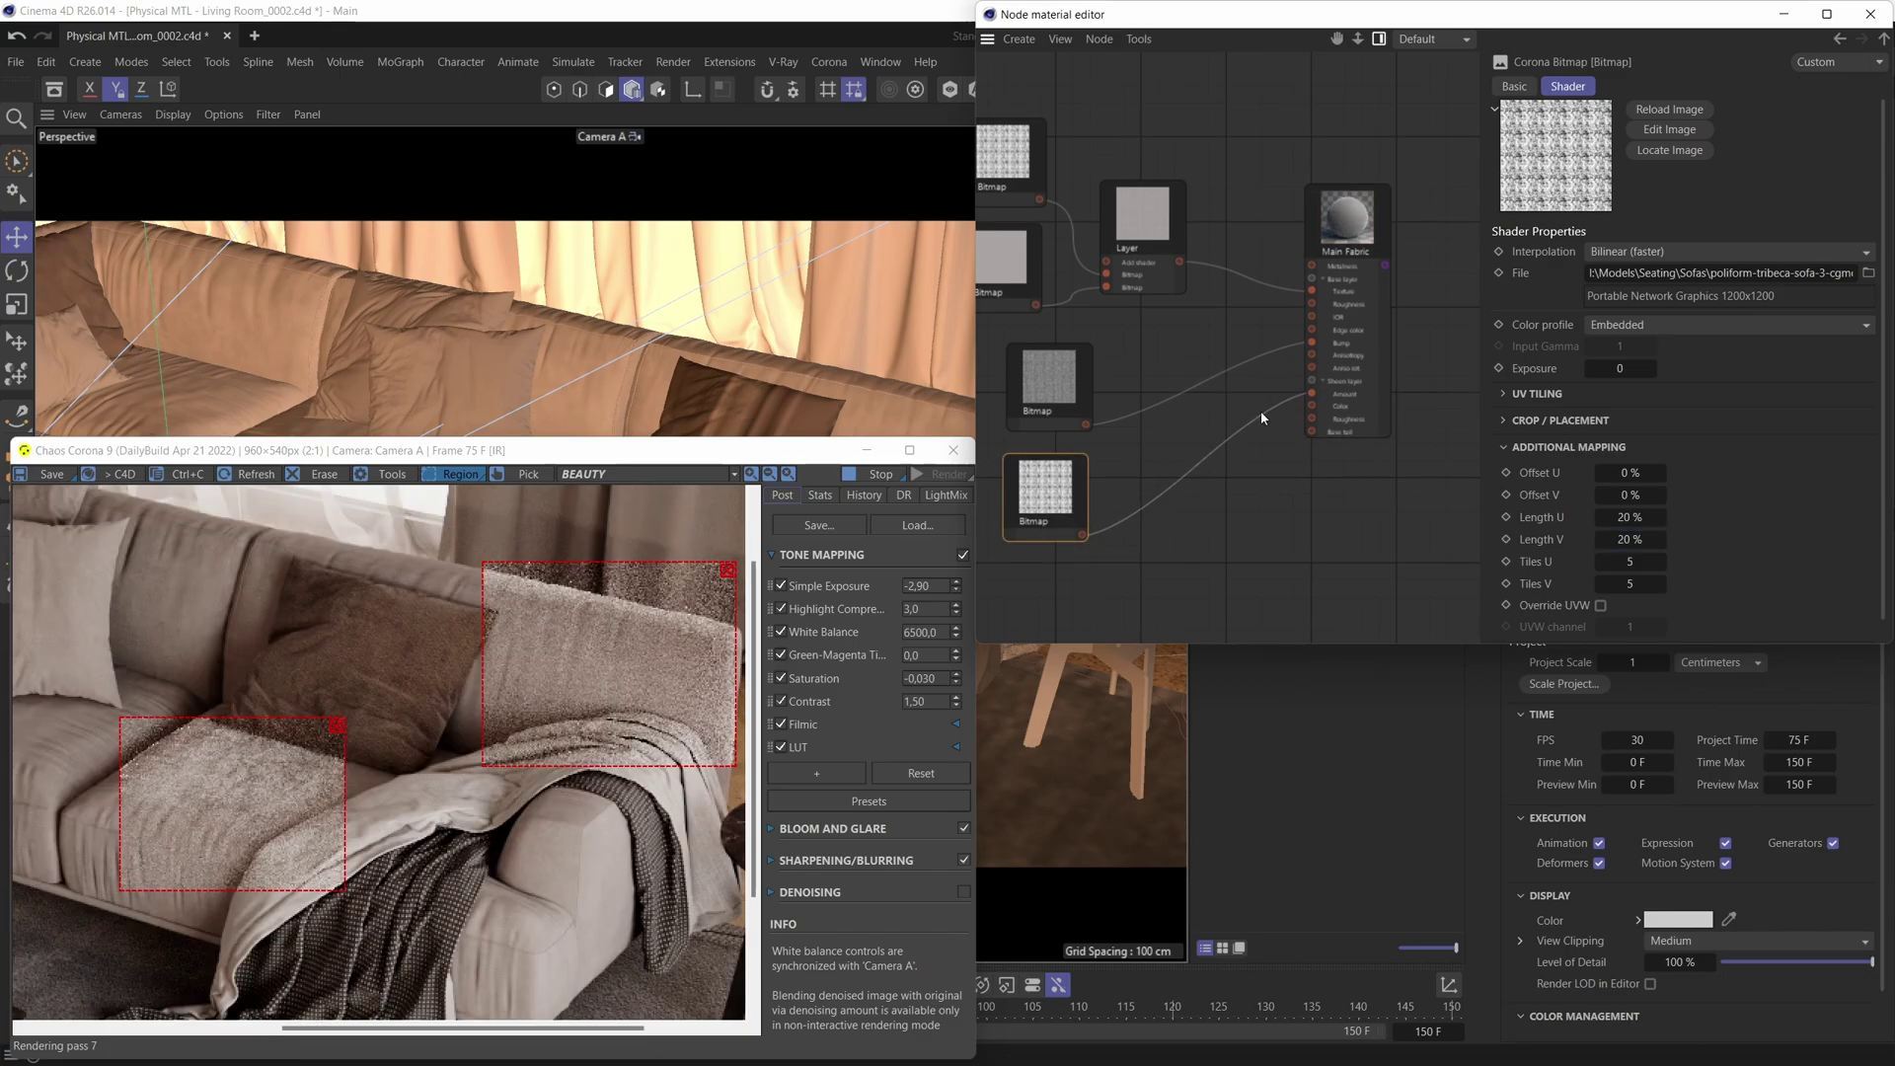
pyautogui.moveTo(559, 694); pyautogui.dragTo(525, 659, button='middle')
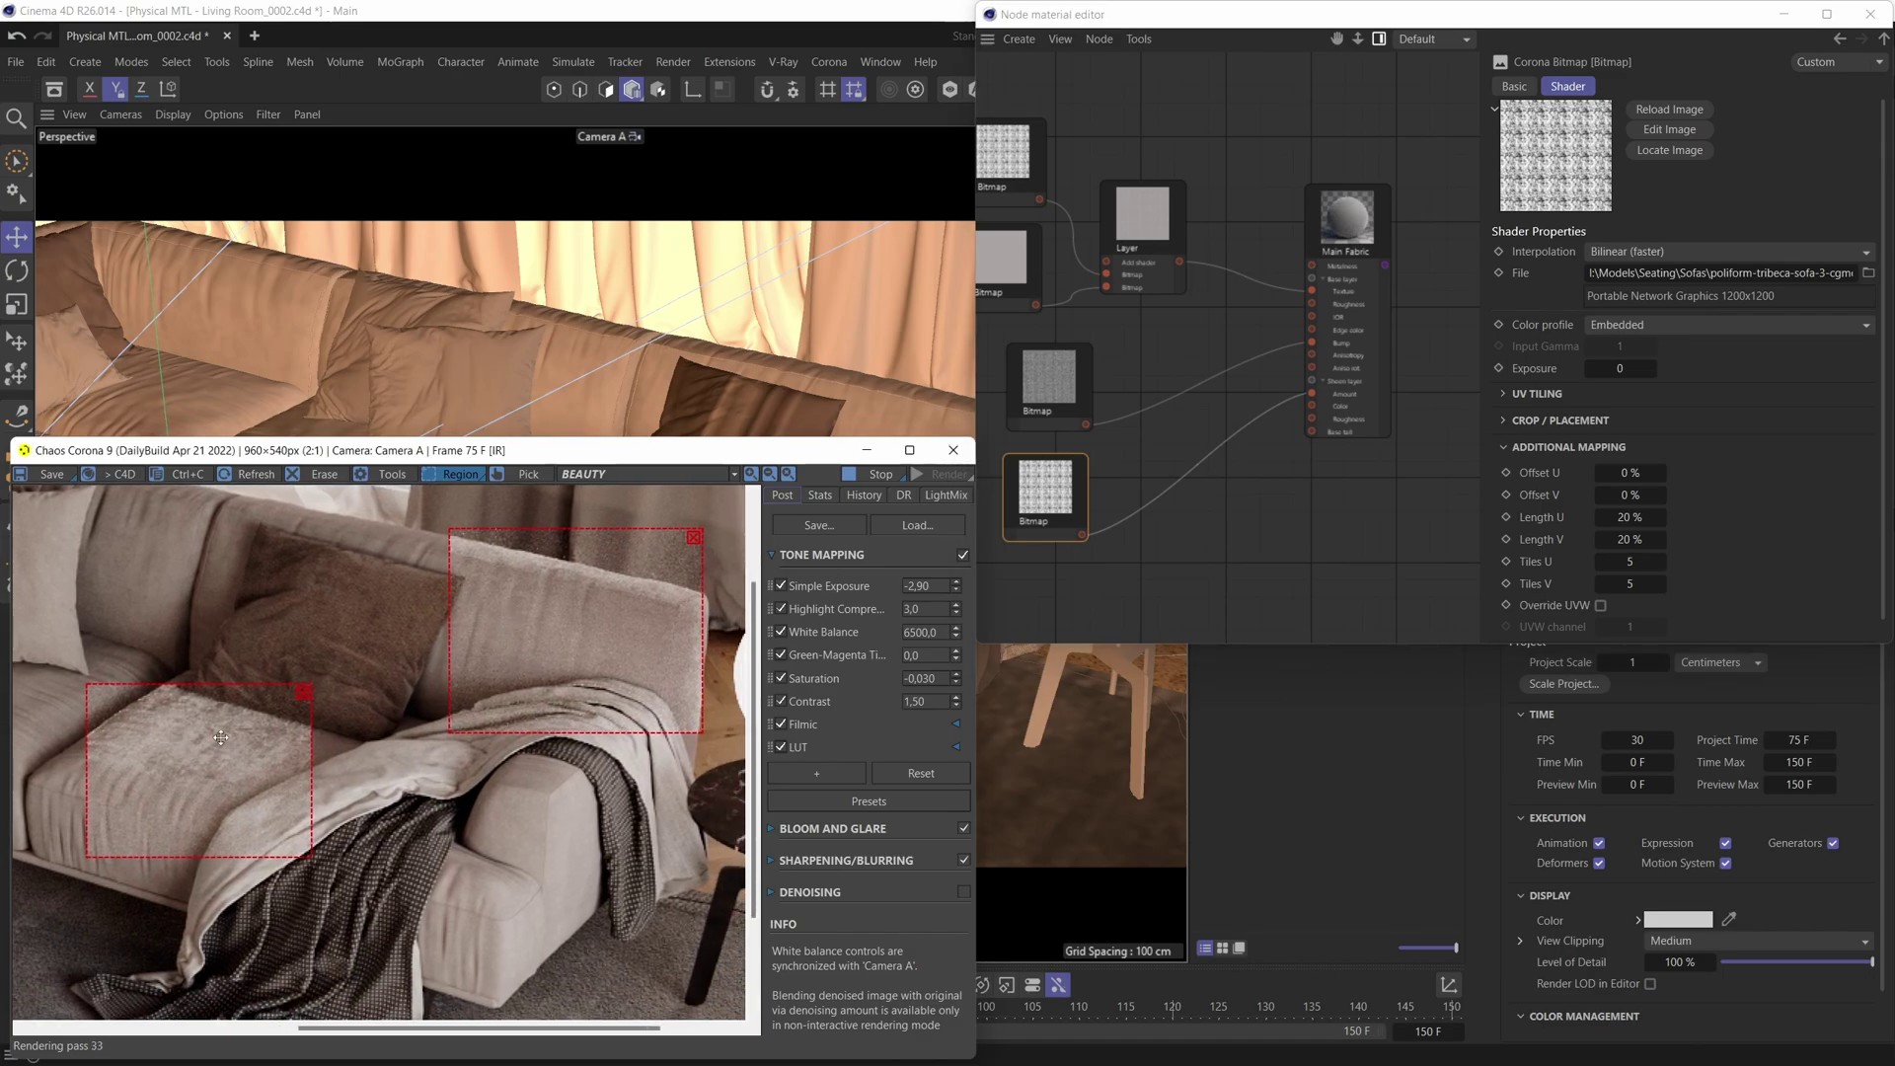
pyautogui.scroll(1, 605, 585)
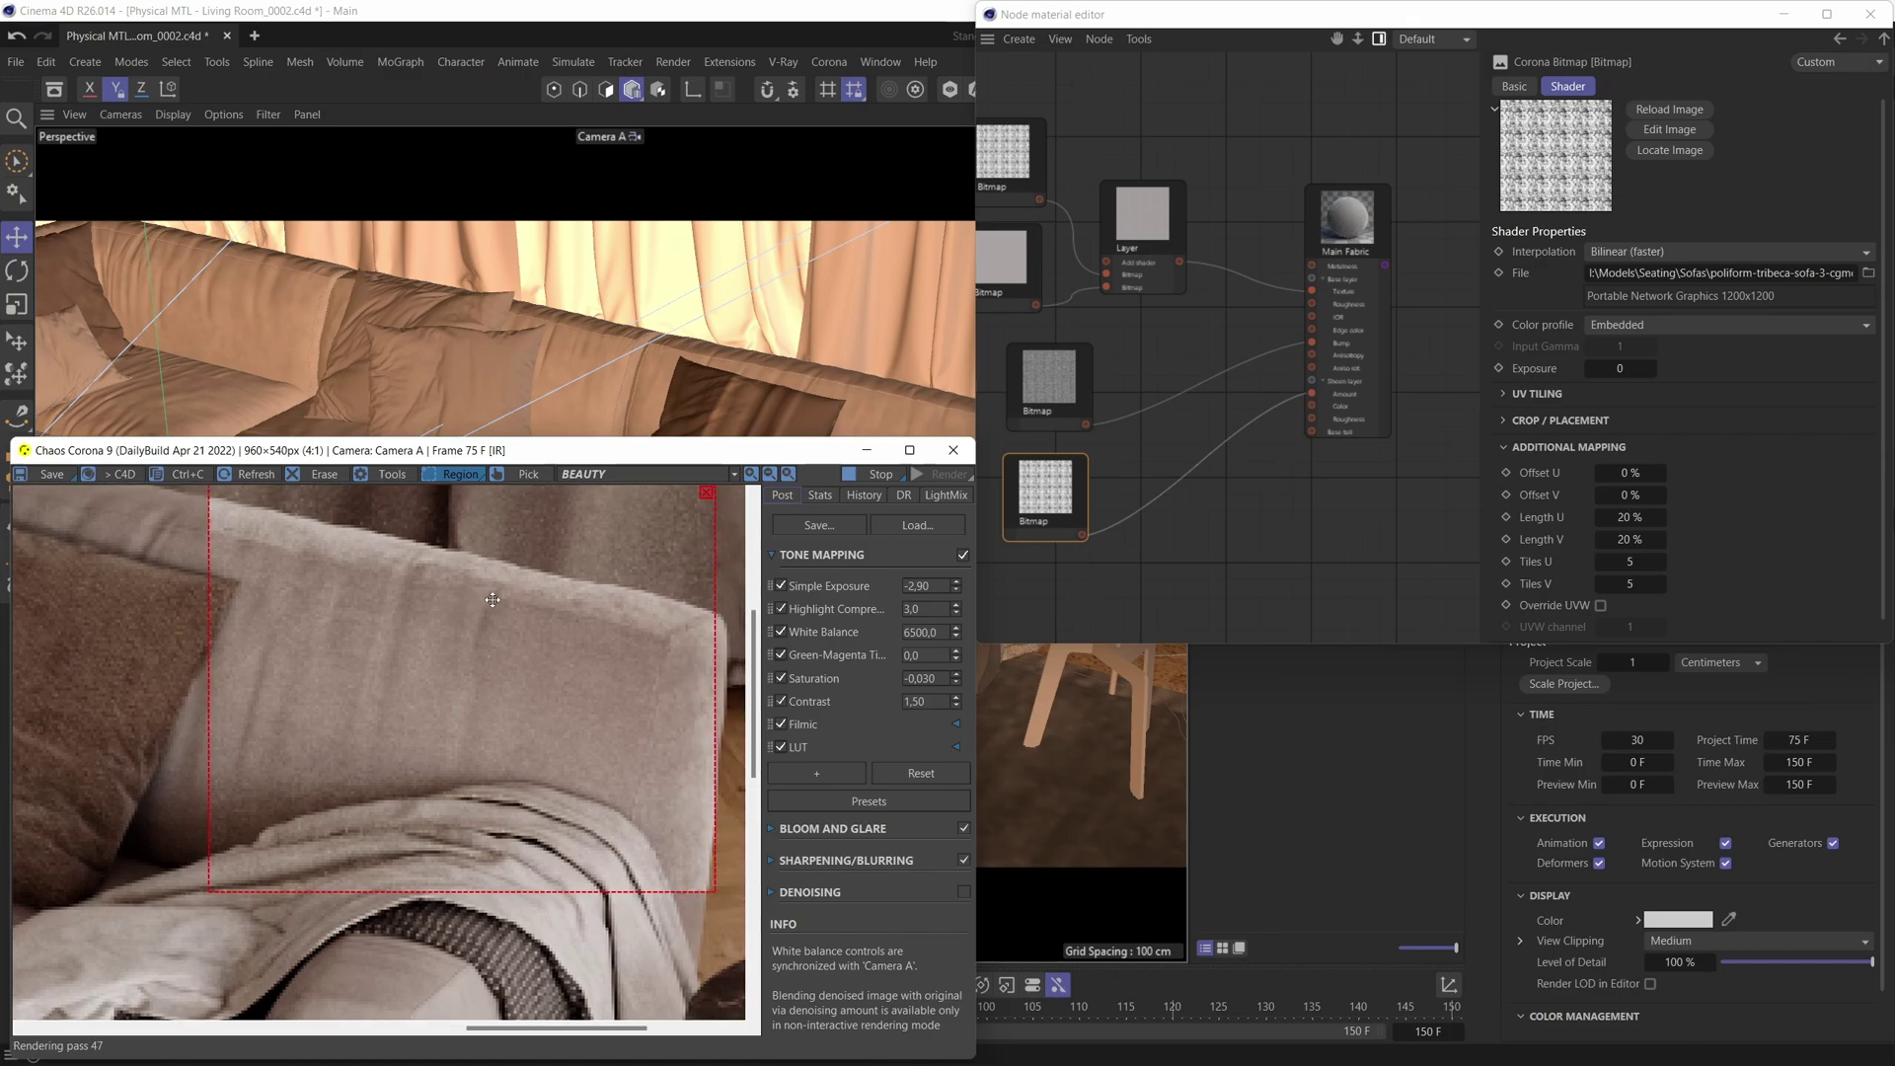
pyautogui.moveTo(264, 661); pyautogui.dragTo(337, 639, button='middle')
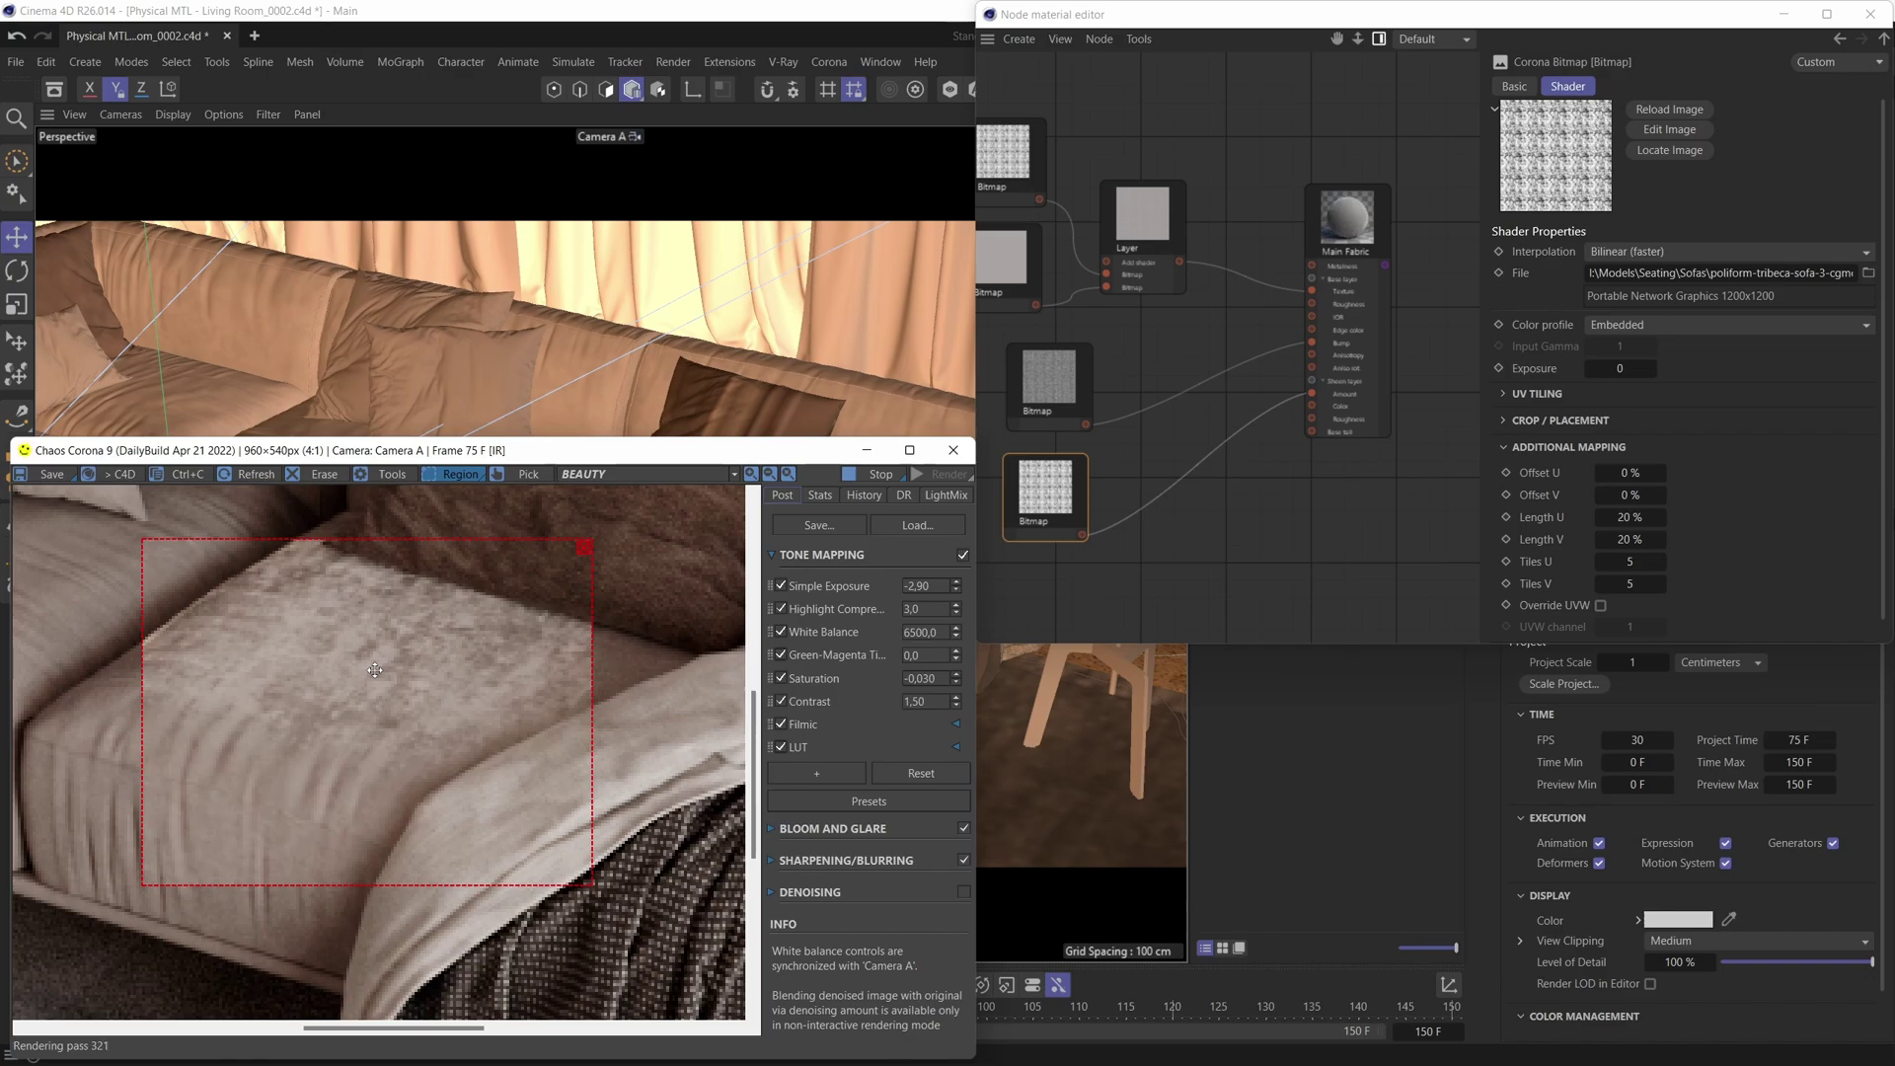
pyautogui.scroll(-2, 375, 671)
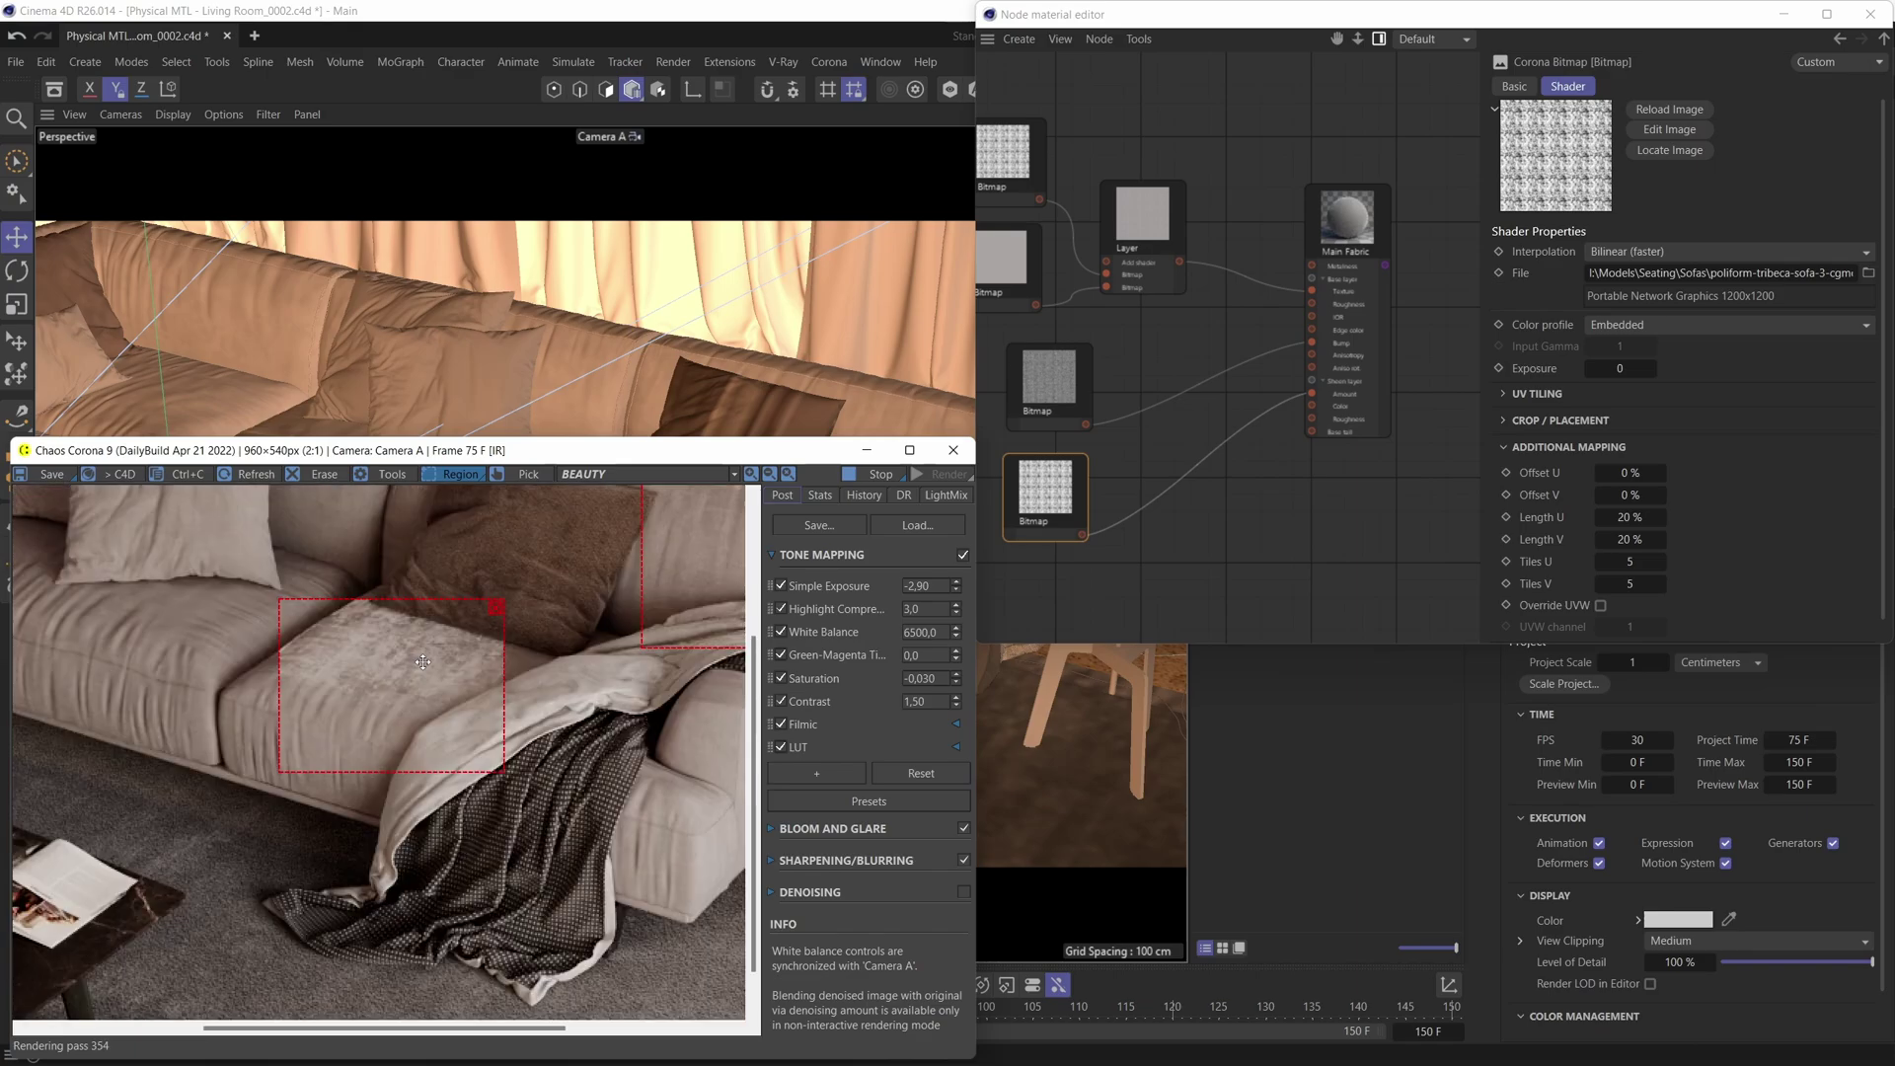
pyautogui.moveTo(505, 648); pyautogui.dragTo(328, 702)
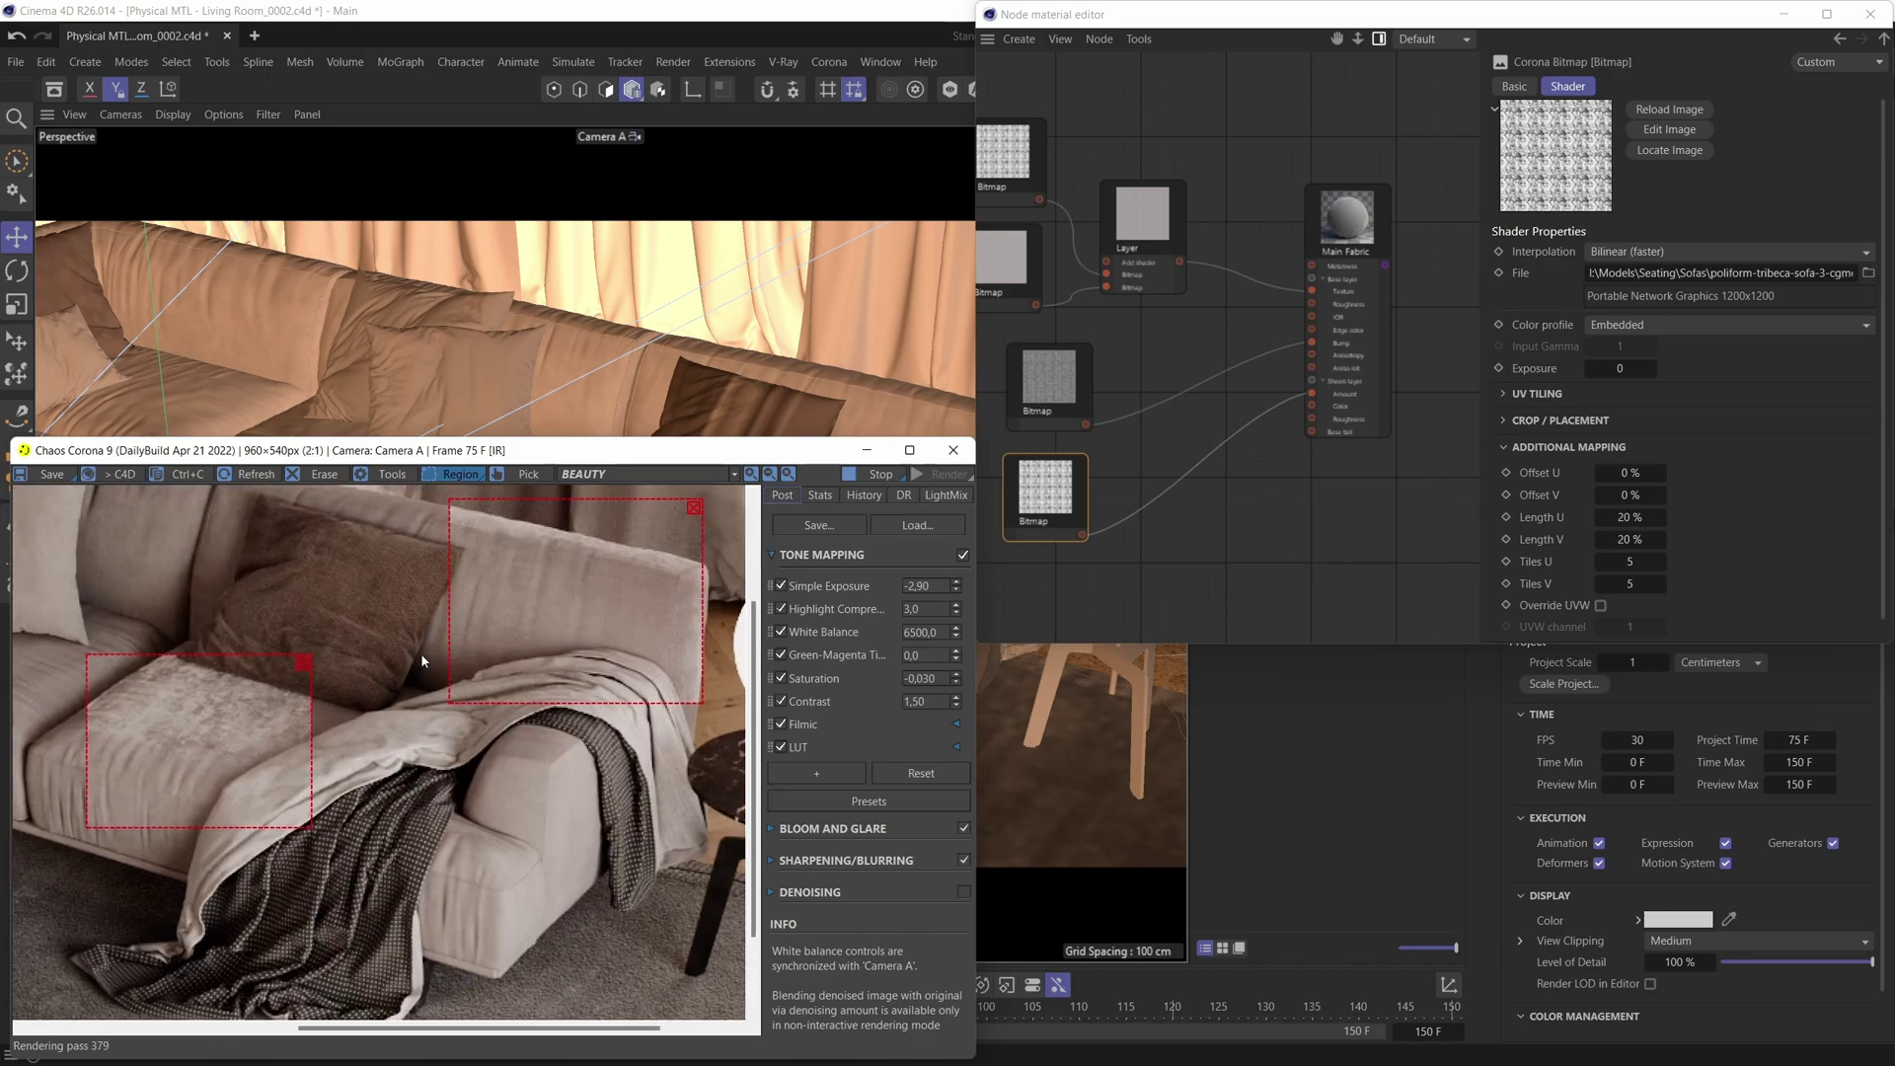
# Add a Corona Color Mix node, move it aside, and wire the lower Bitmap into it
pyautogui.click(1172, 347)
pyautogui.rightClick(1173, 348)
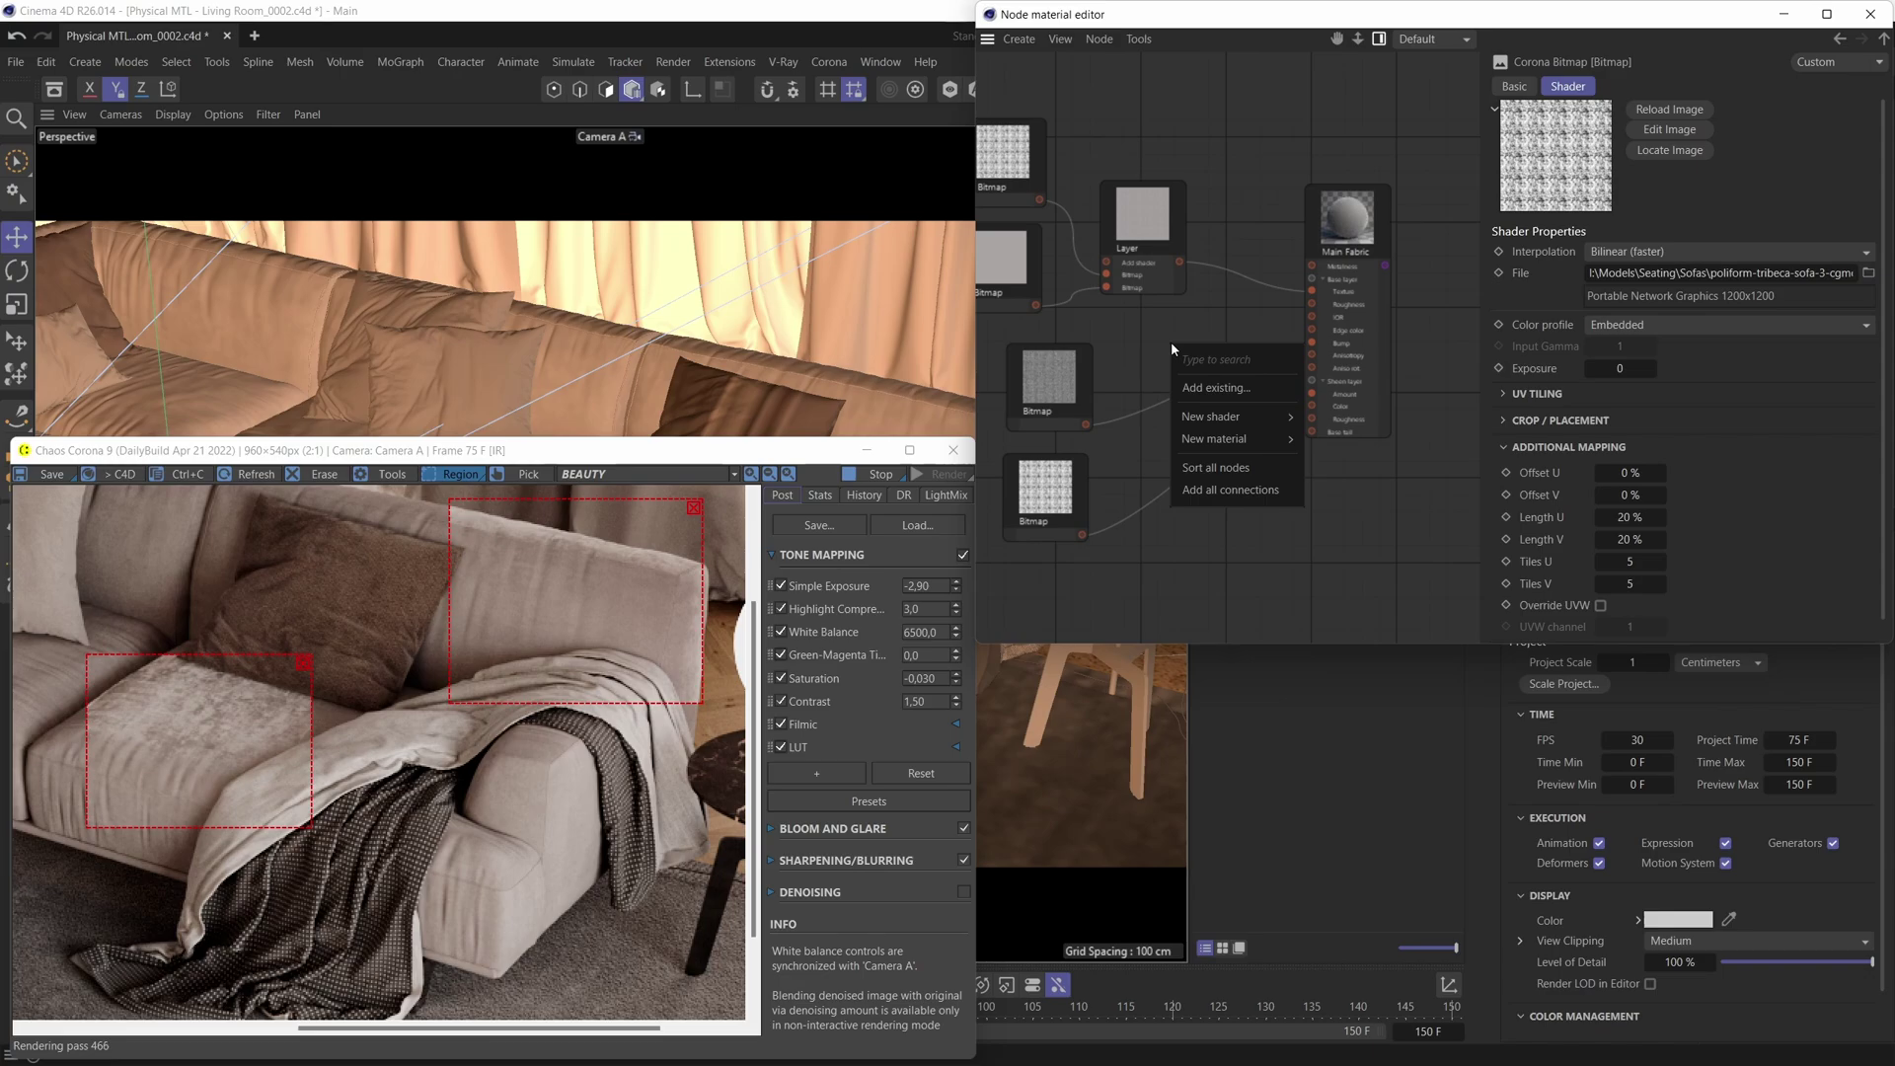
pyautogui.moveTo(1224, 416)
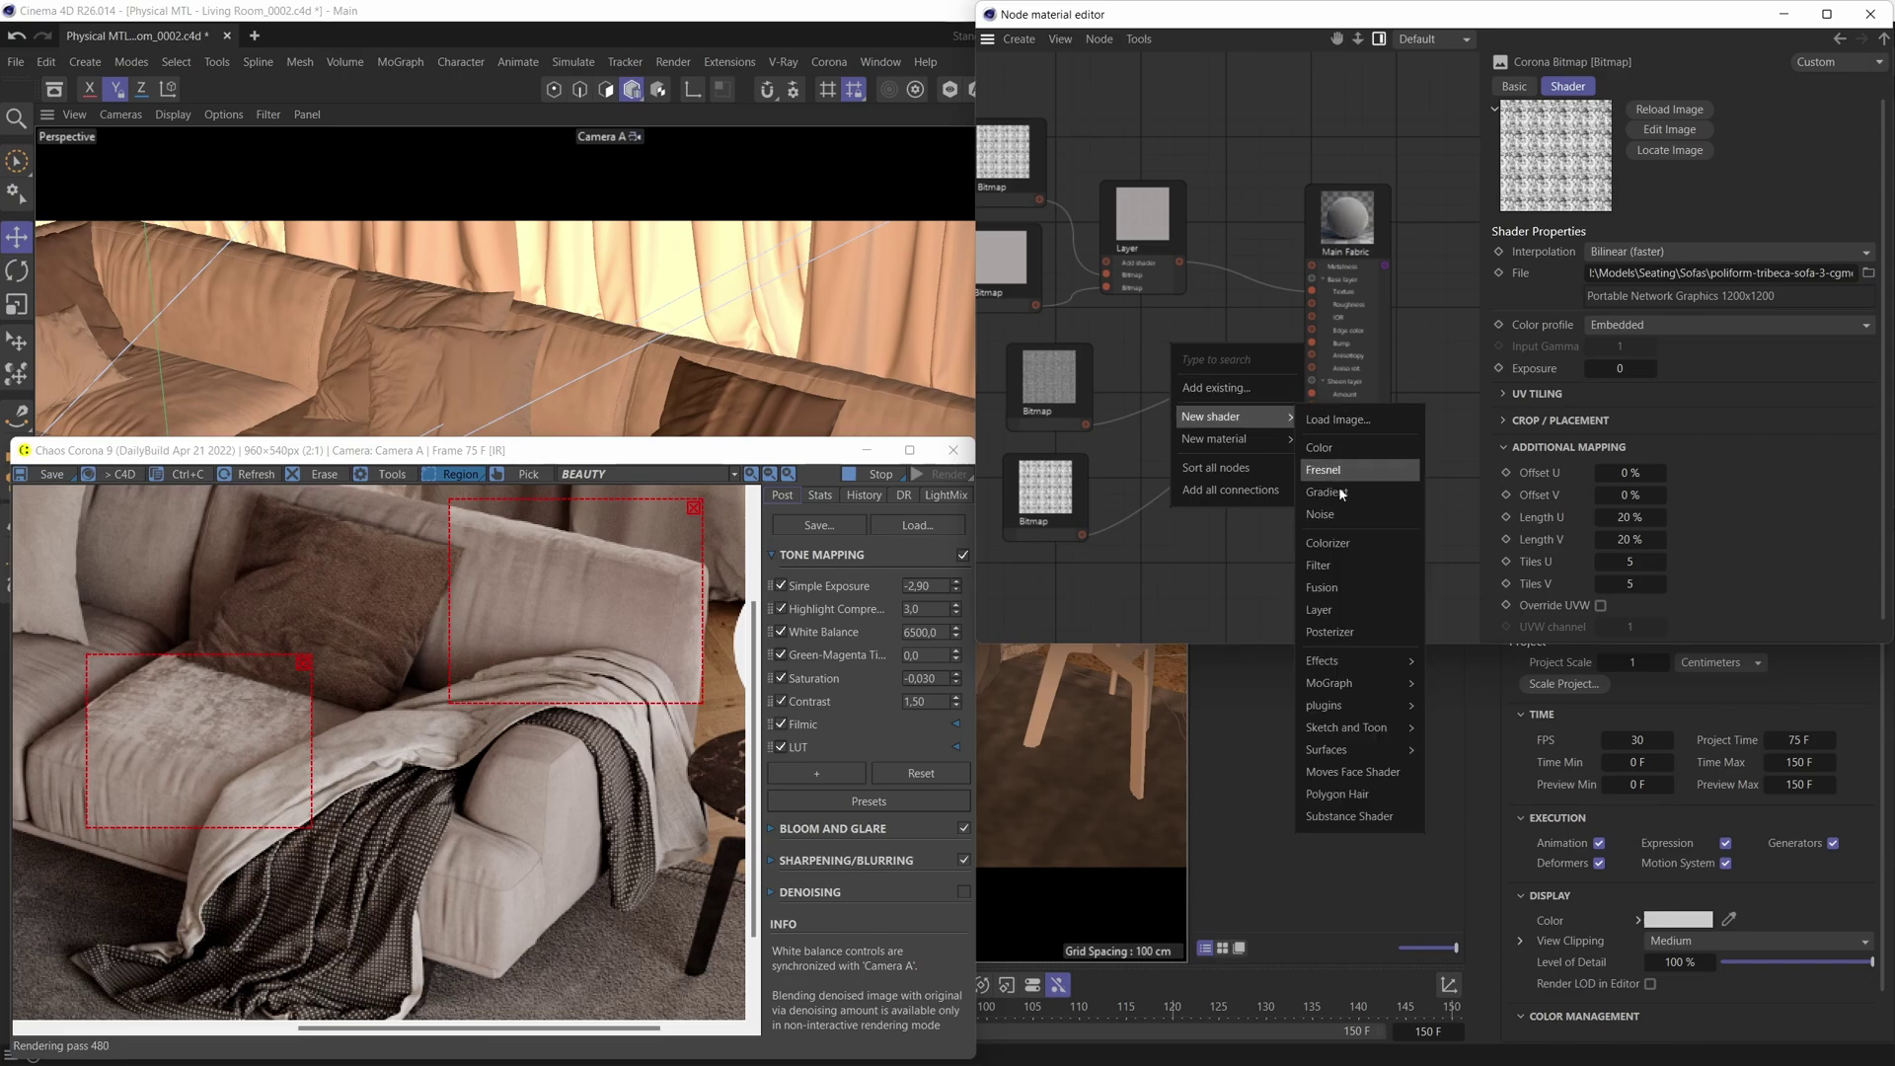
pyautogui.moveTo(1353, 705)
pyautogui.moveTo(1448, 710)
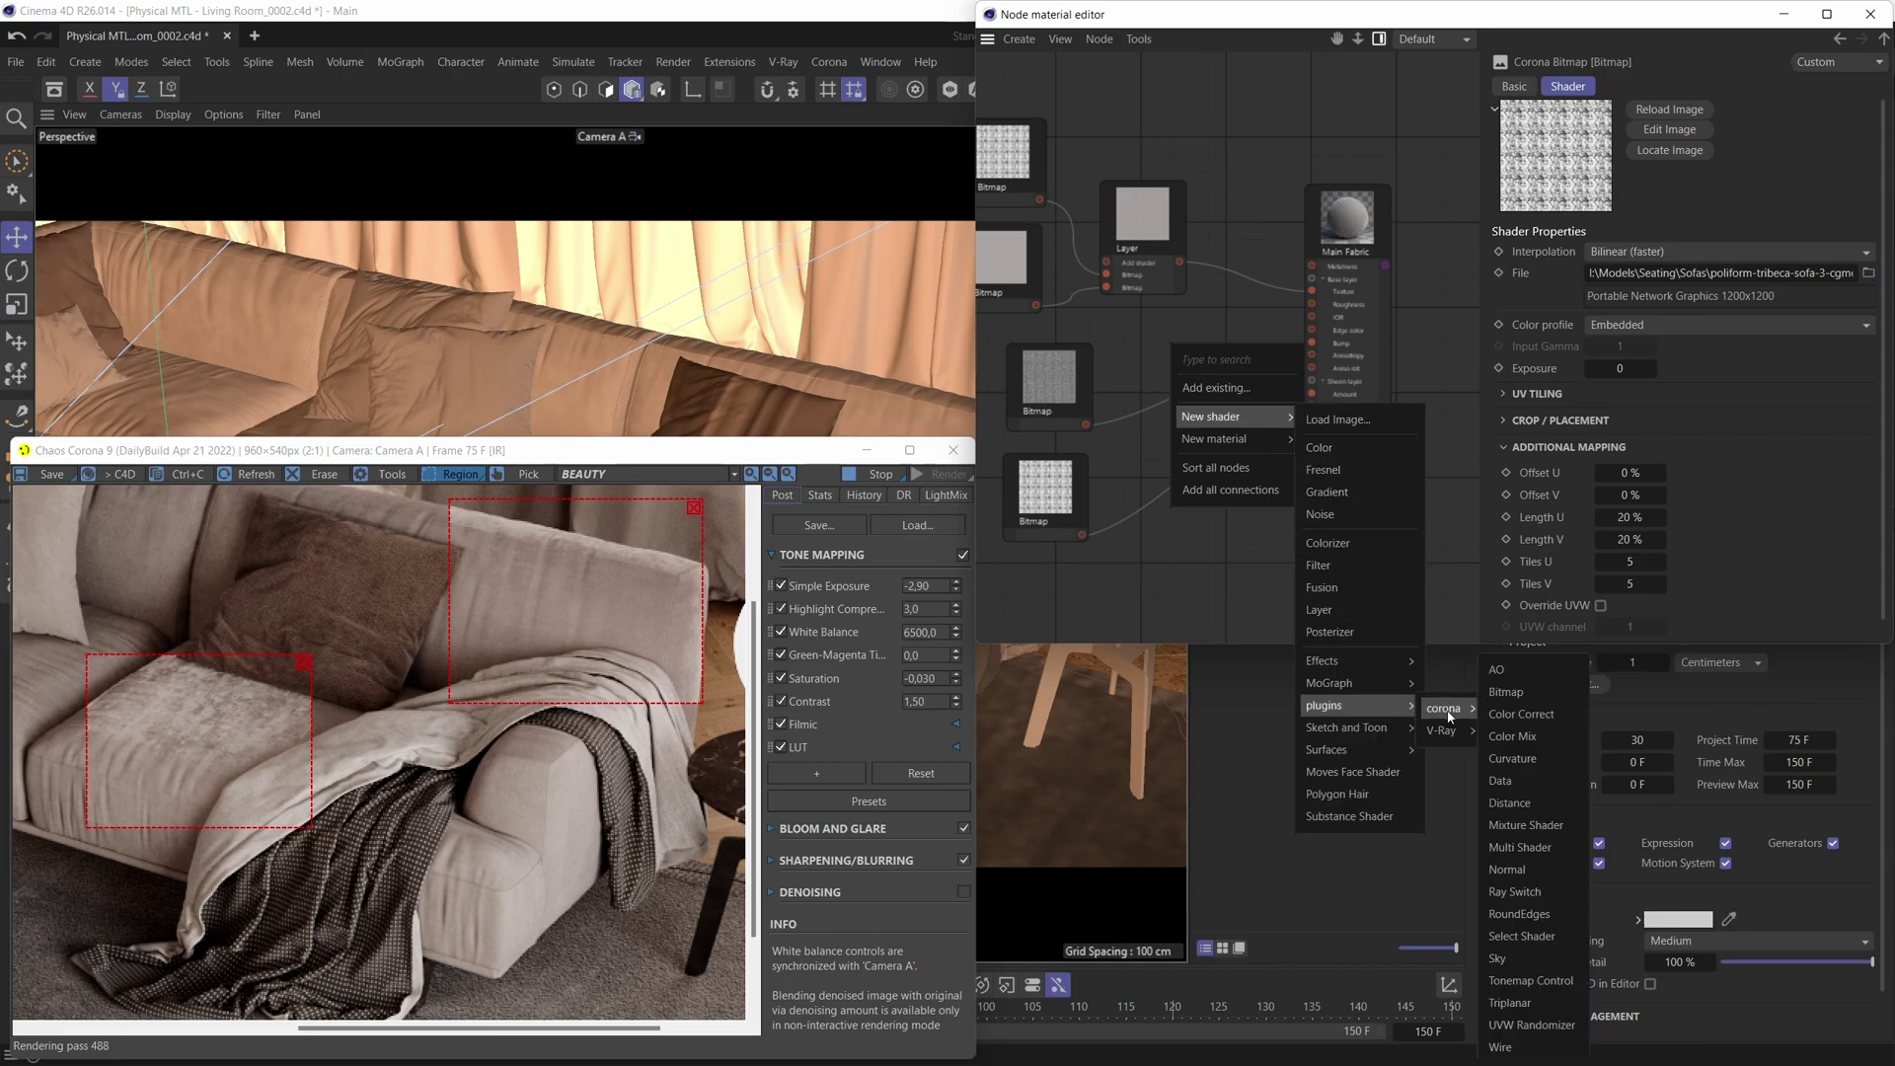
pyautogui.click(1519, 739)
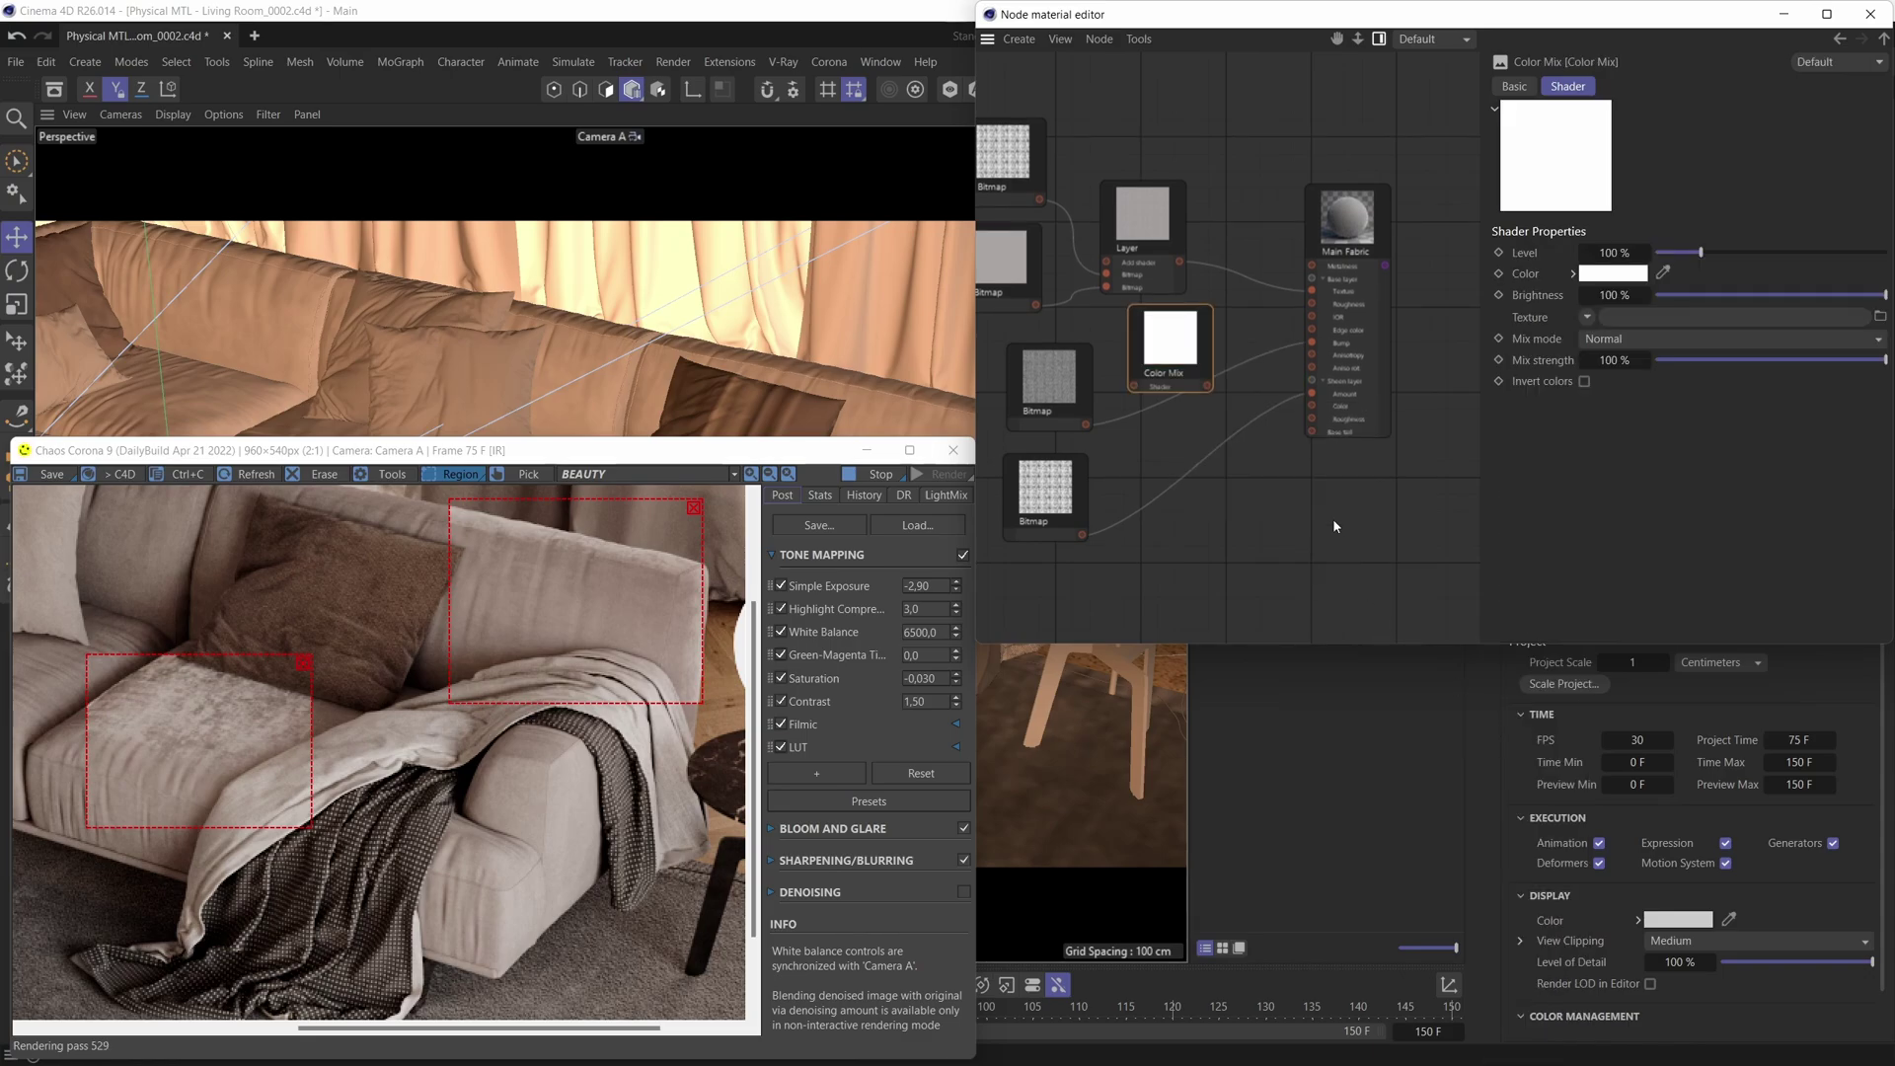
pyautogui.moveTo(1172, 391); pyautogui.dragTo(1185, 454)
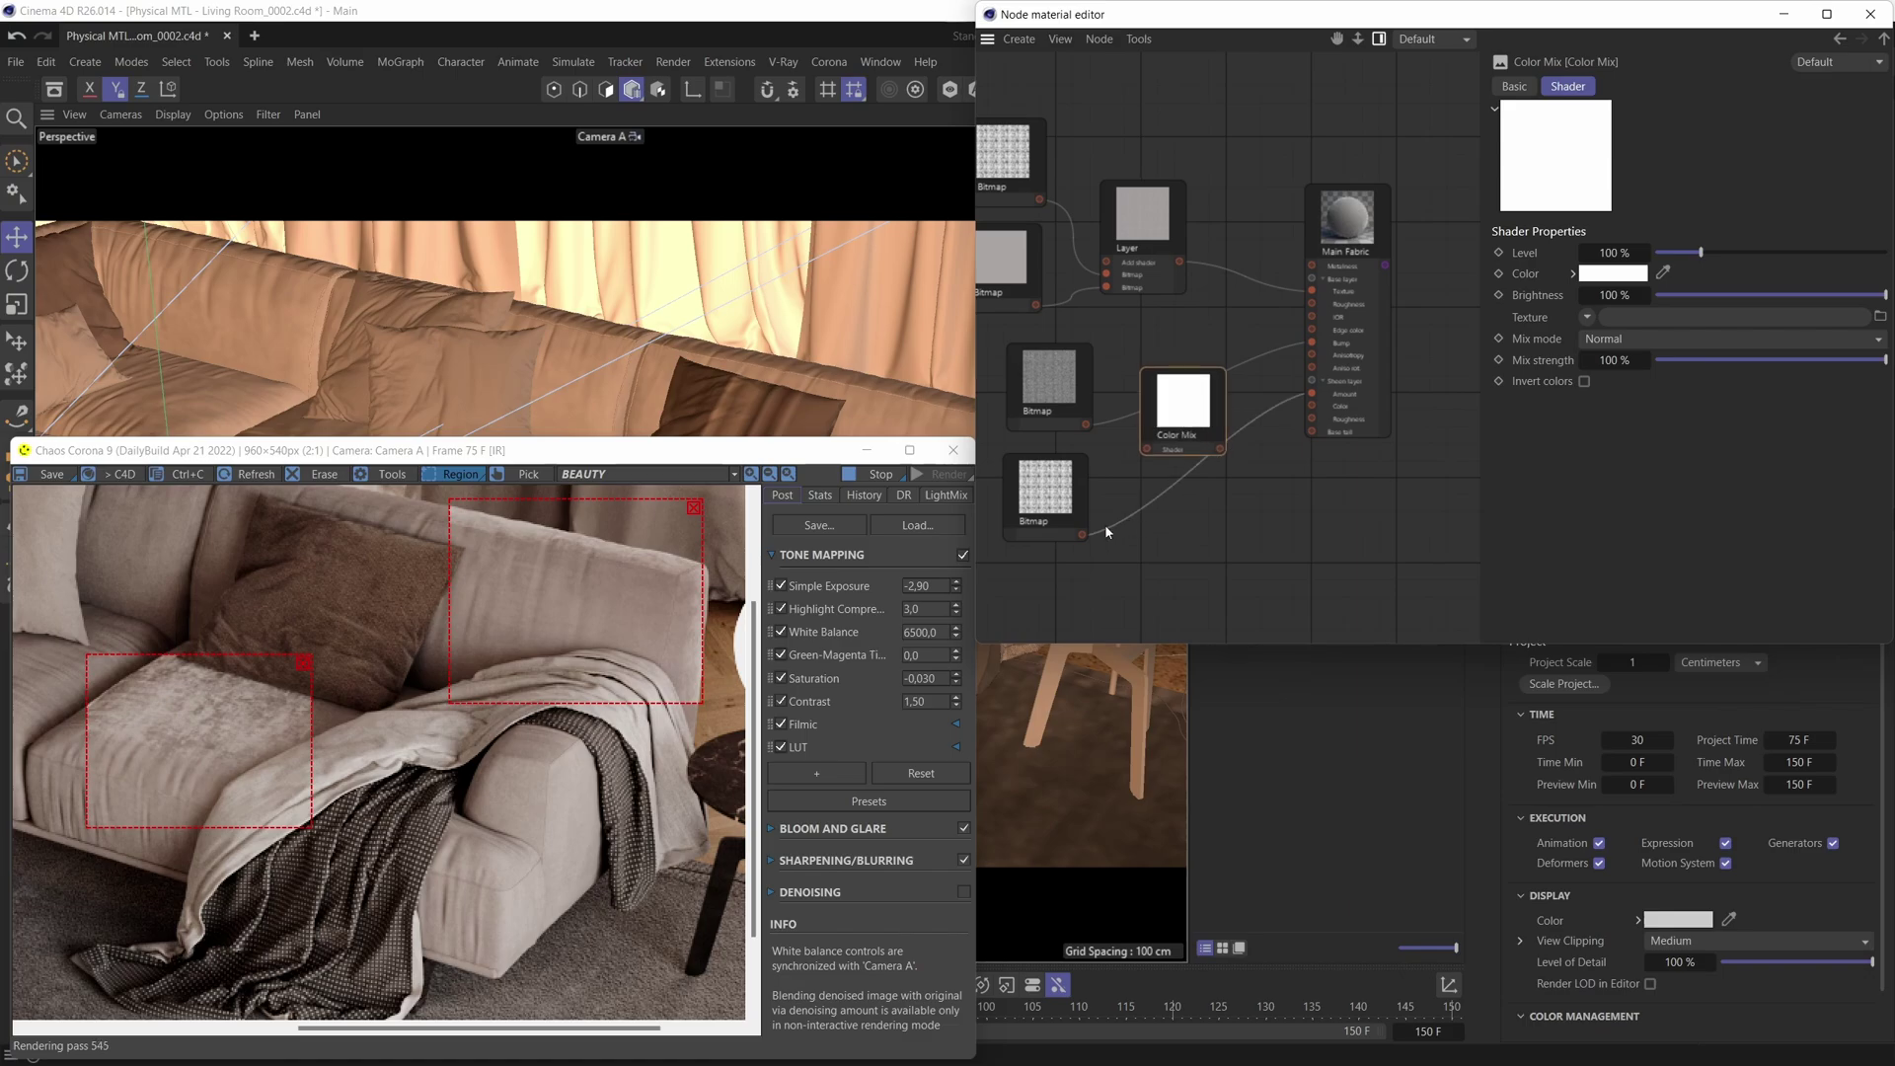
pyautogui.moveTo(1083, 535); pyautogui.dragTo(1311, 394)
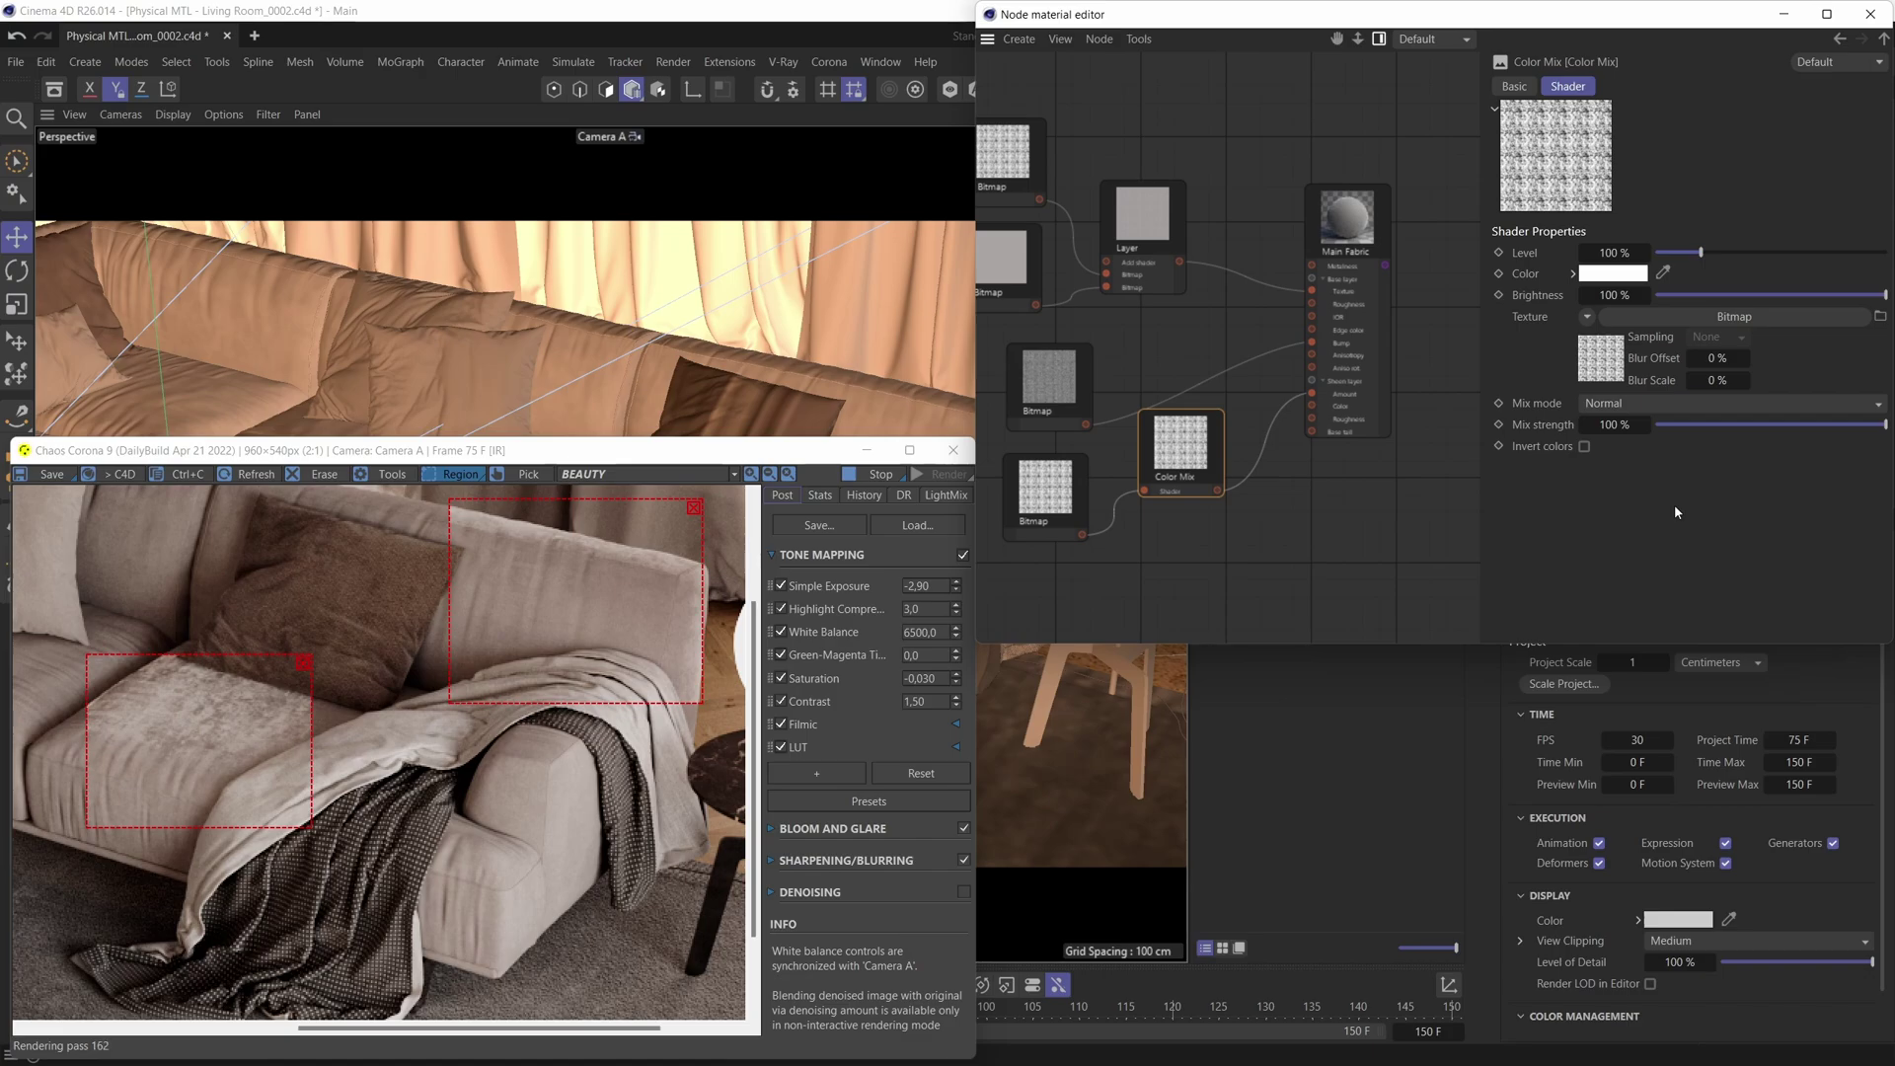
# Set the Color Mix strength to 40% and zoom the render to check the cushion fabric
pyautogui.click(1740, 425)
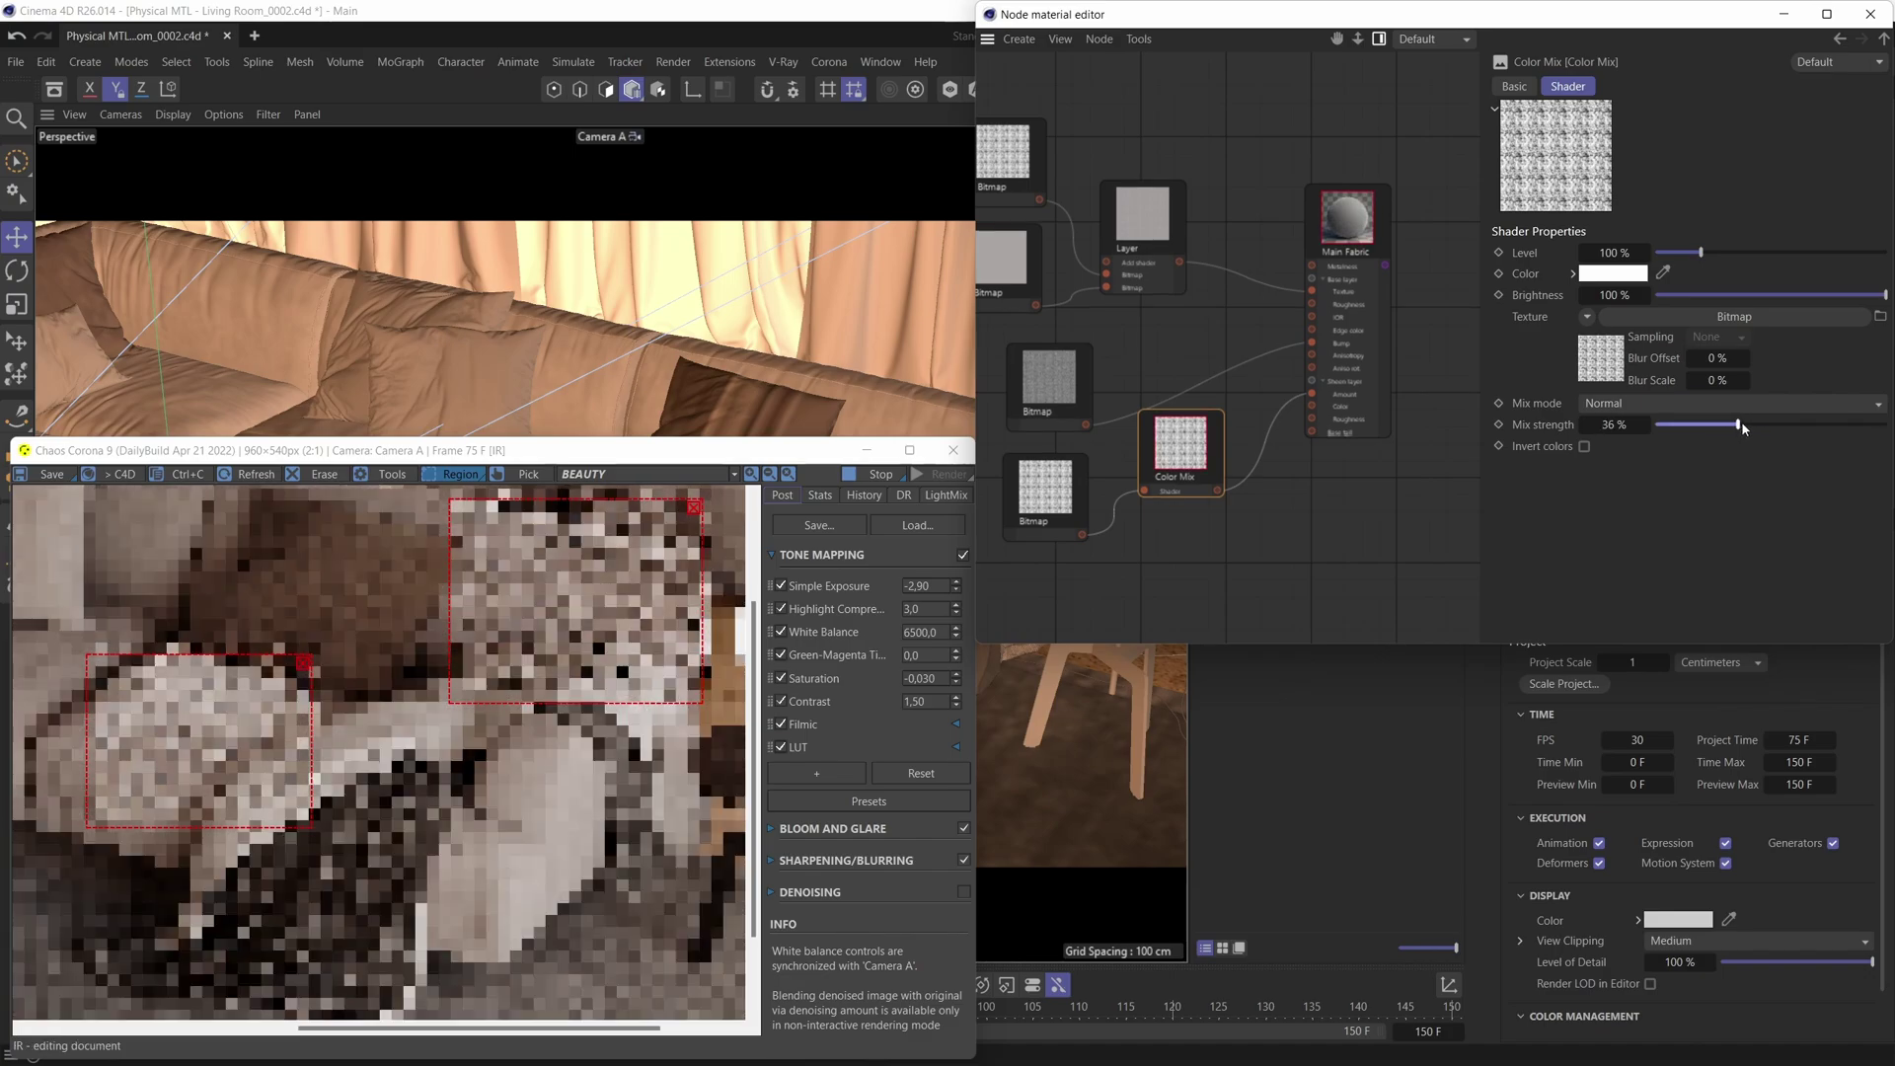
pyautogui.moveTo(1744, 422); pyautogui.dragTo(1746, 421)
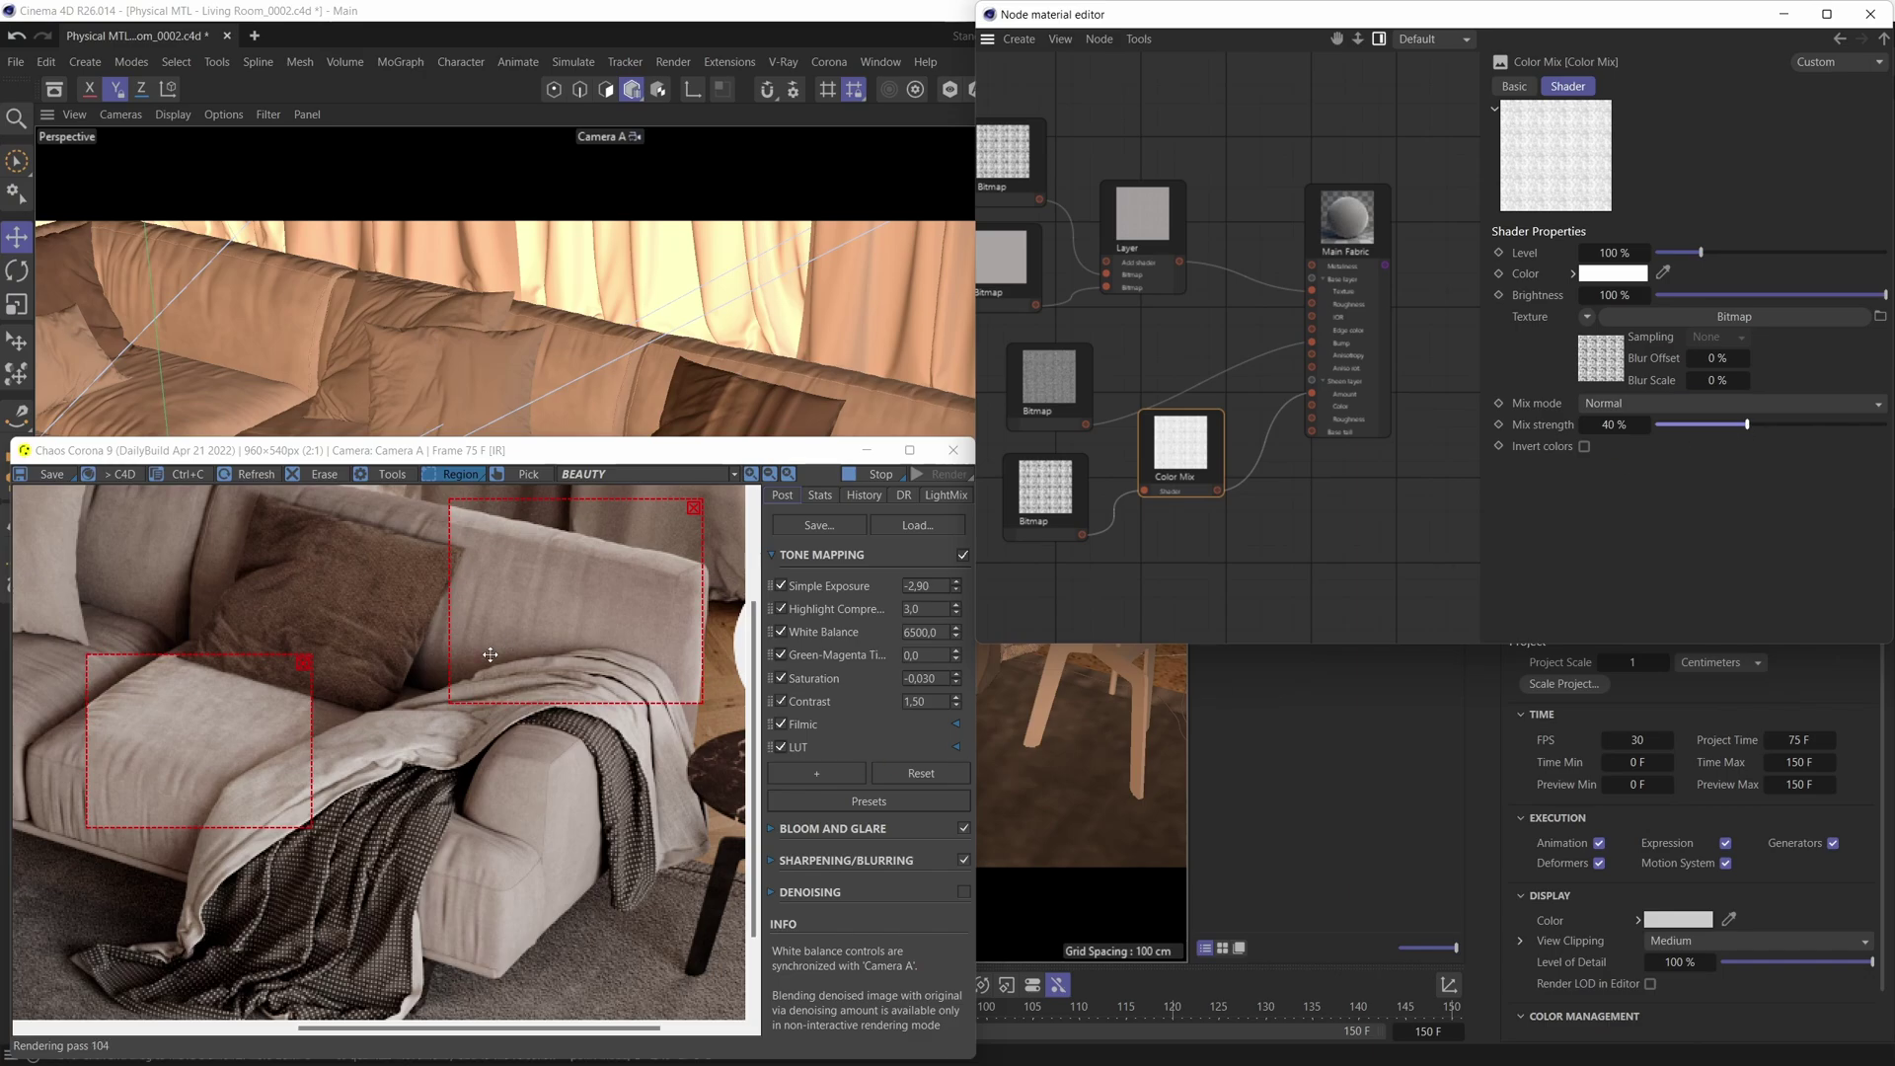
pyautogui.moveTo(430, 699); pyautogui.dragTo(426, 692, button='middle')
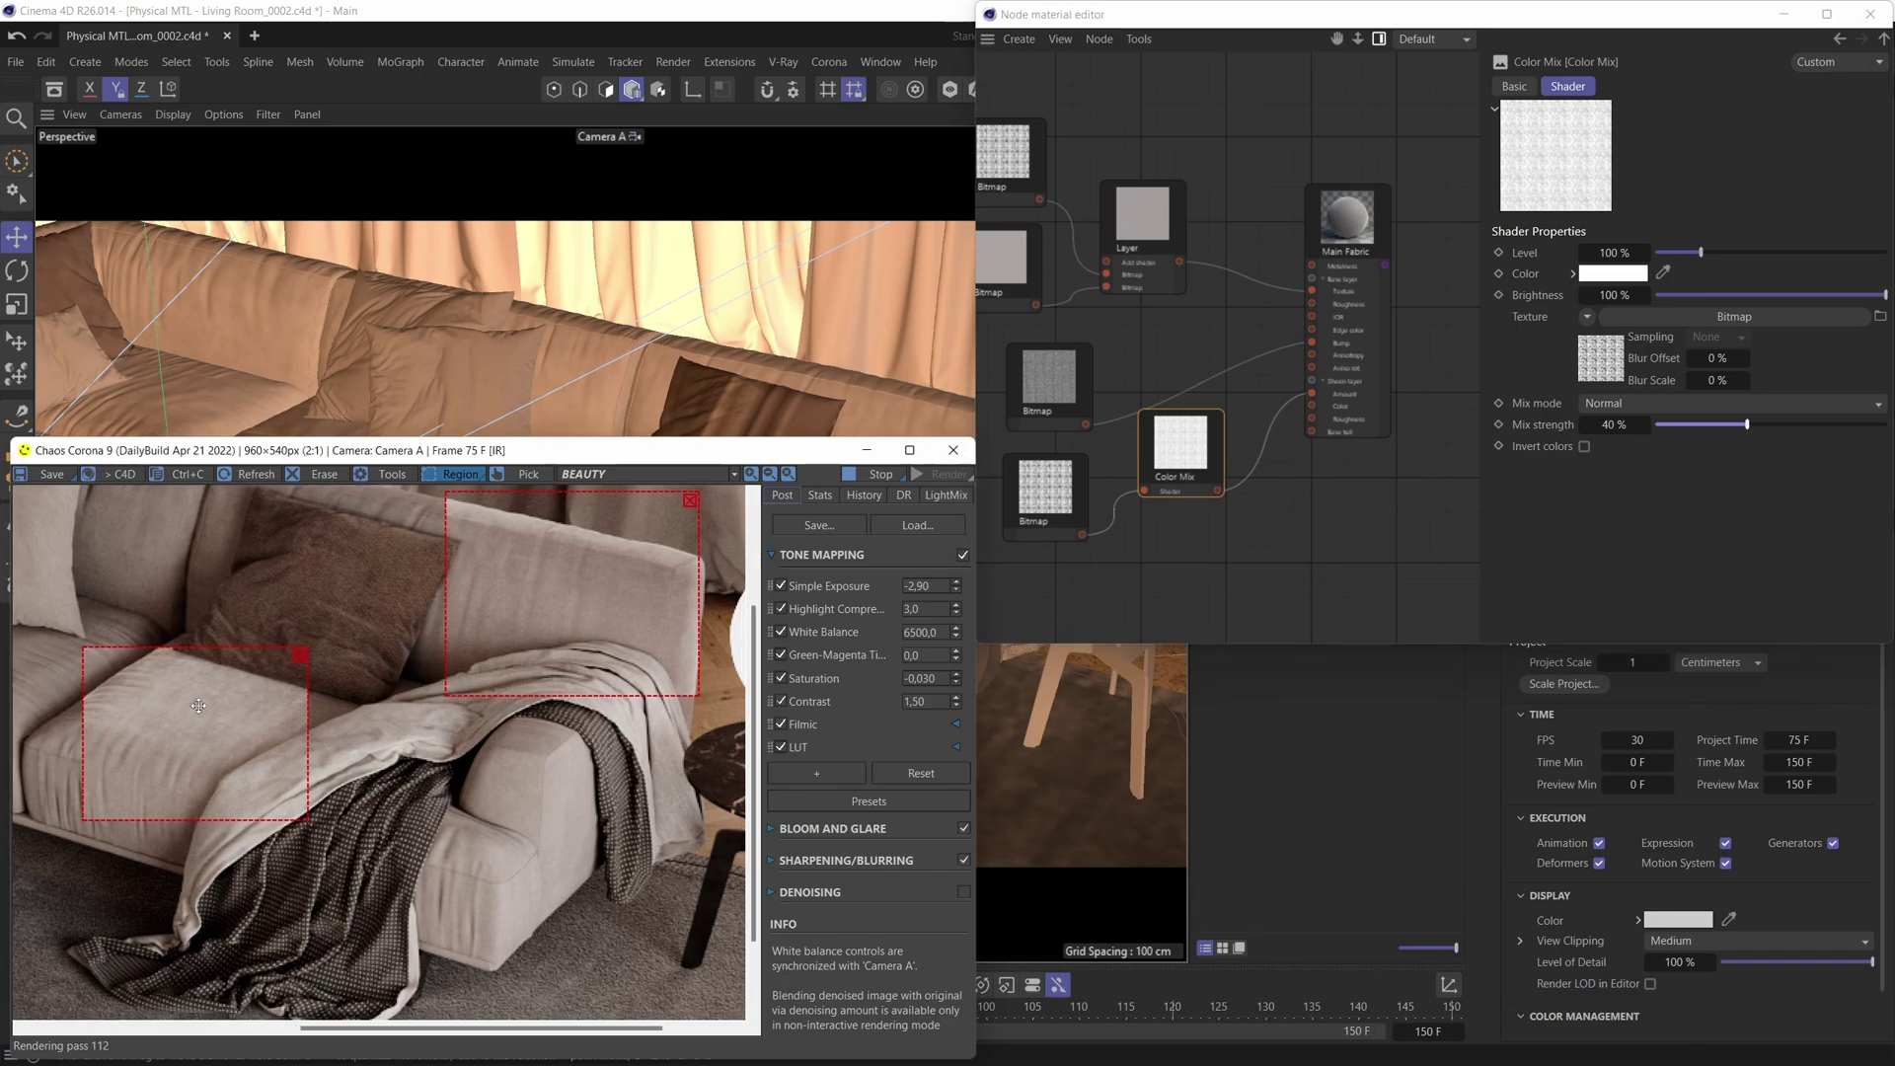
pyautogui.scroll(1, 210, 719)
pyautogui.moveTo(211, 720); pyautogui.dragTo(285, 683, button='middle')
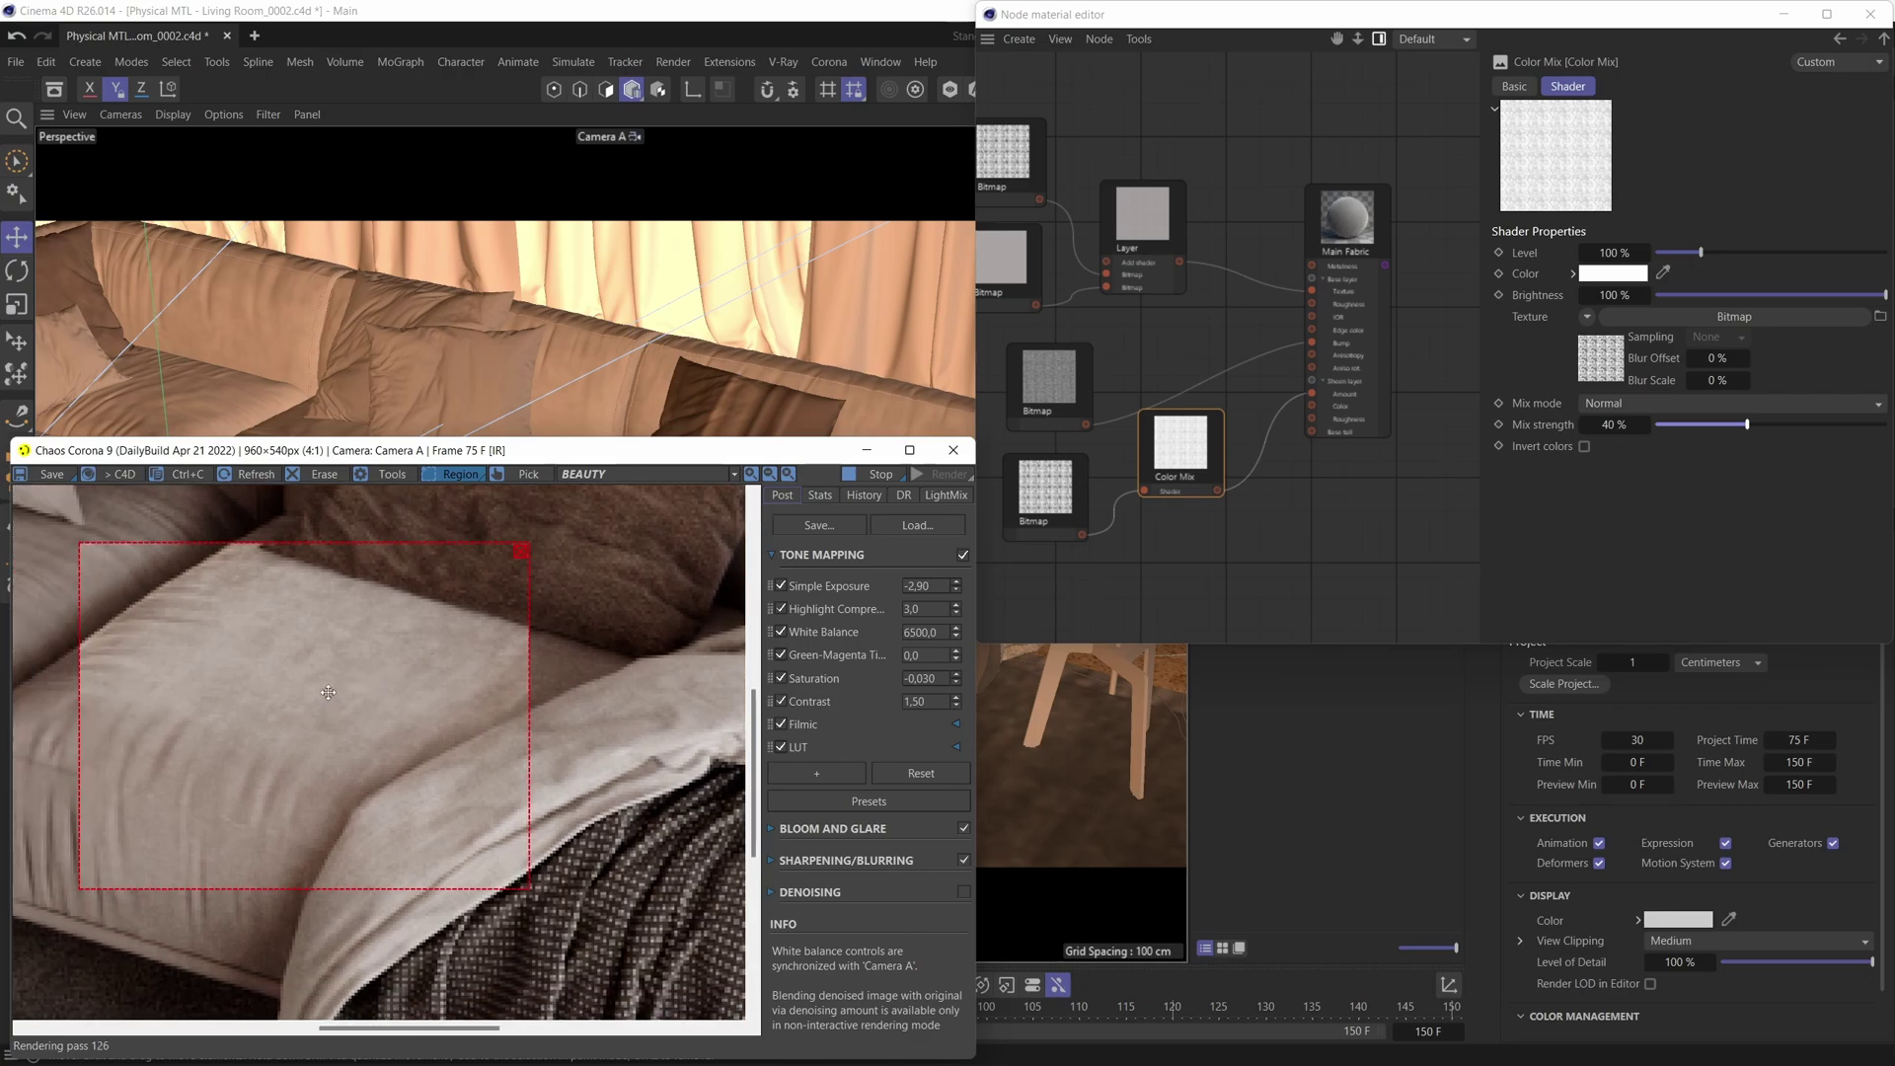
pyautogui.scroll(-1, 330, 677)
pyautogui.moveTo(474, 646); pyautogui.dragTo(345, 691, button='middle')
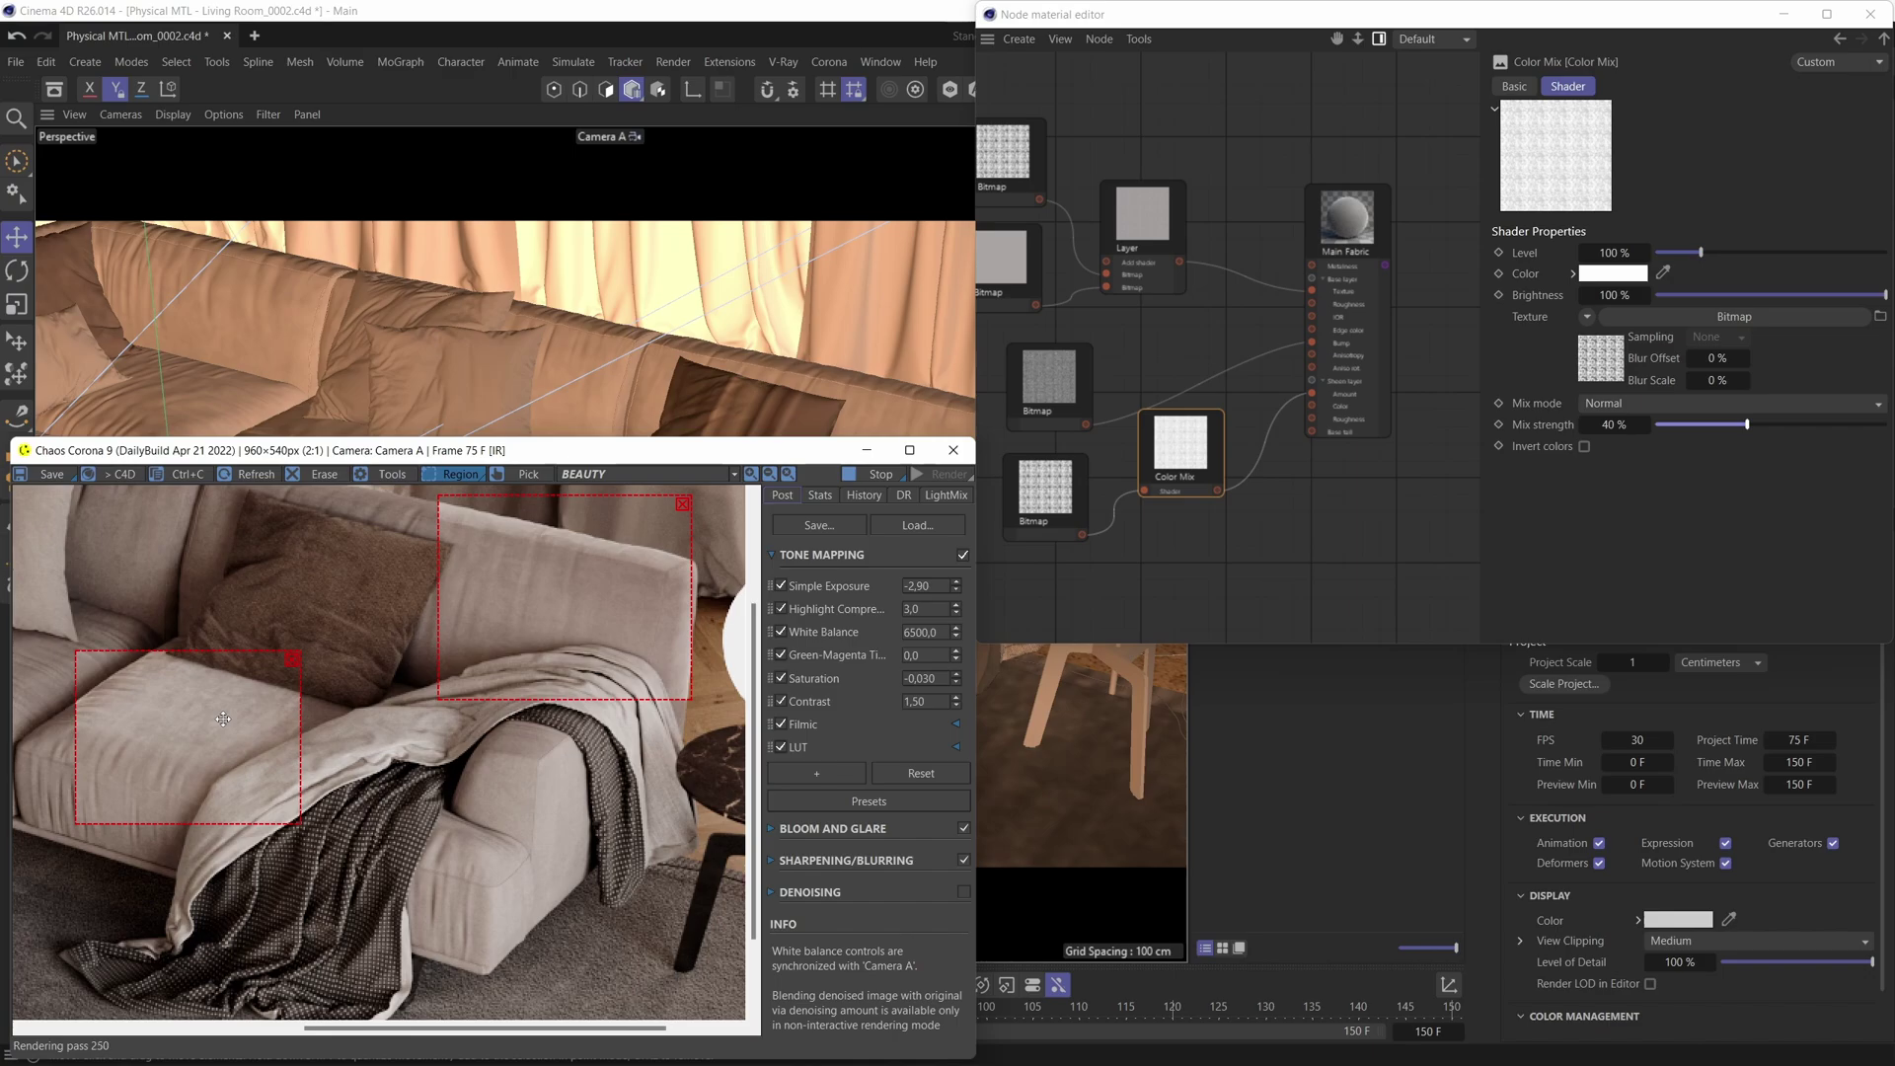
# Select Main Fabric and drag its sheen Roughness value up to 70%
pyautogui.click(1340, 231)
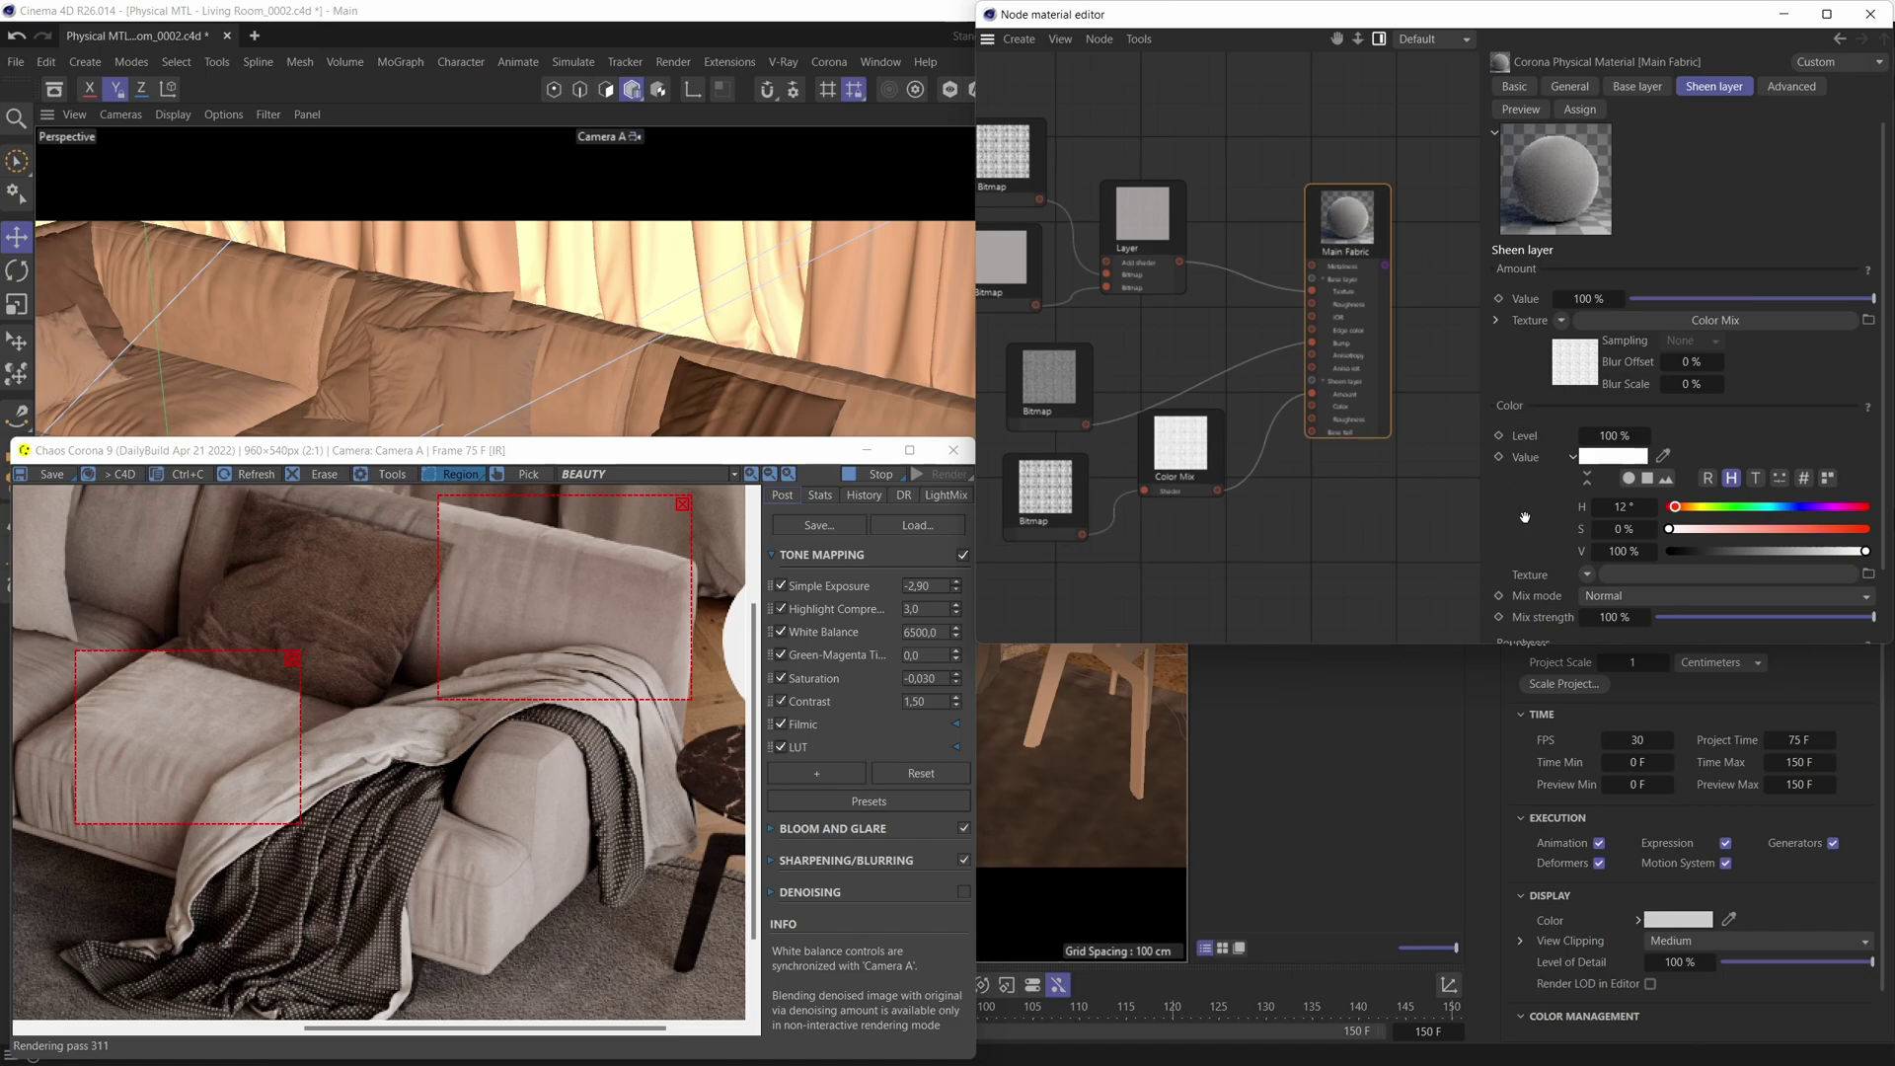
pyautogui.scroll(-3, 1519, 431)
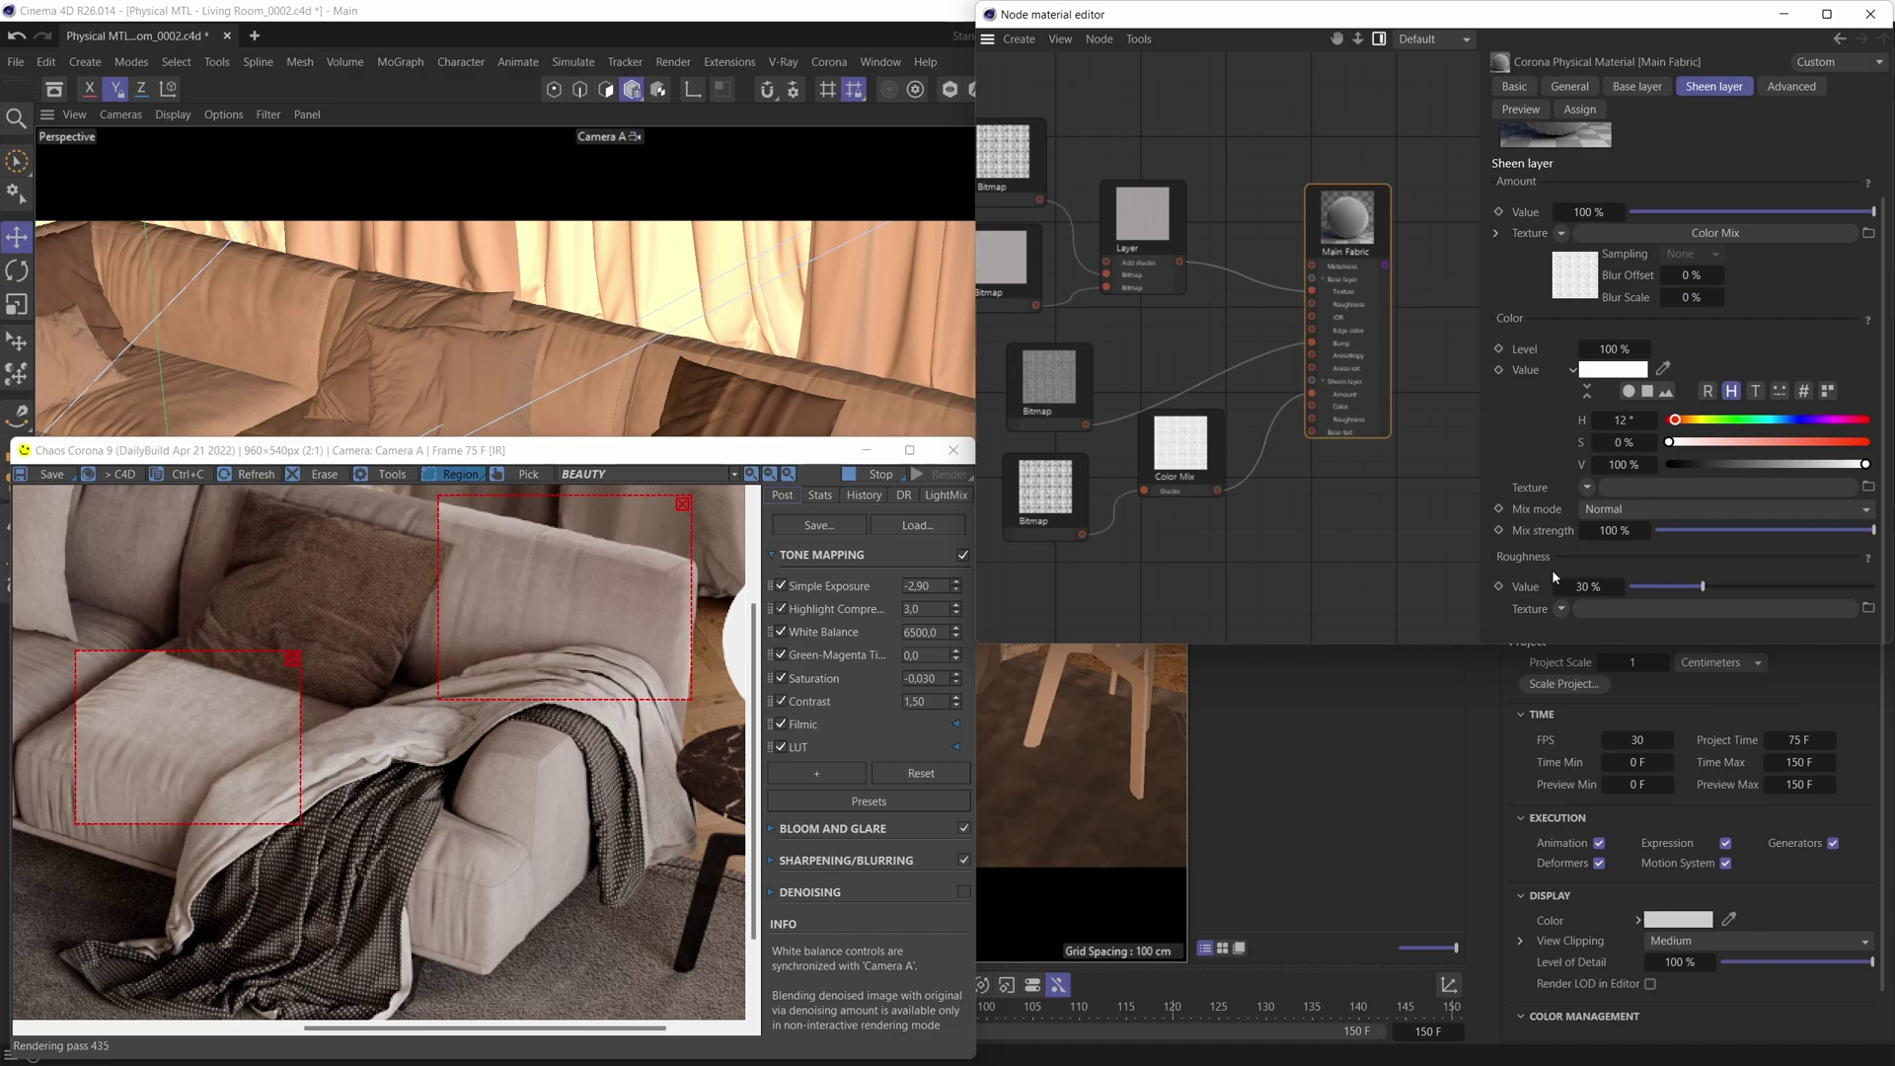
pyautogui.moveTo(1709, 585); pyautogui.dragTo(1803, 590)
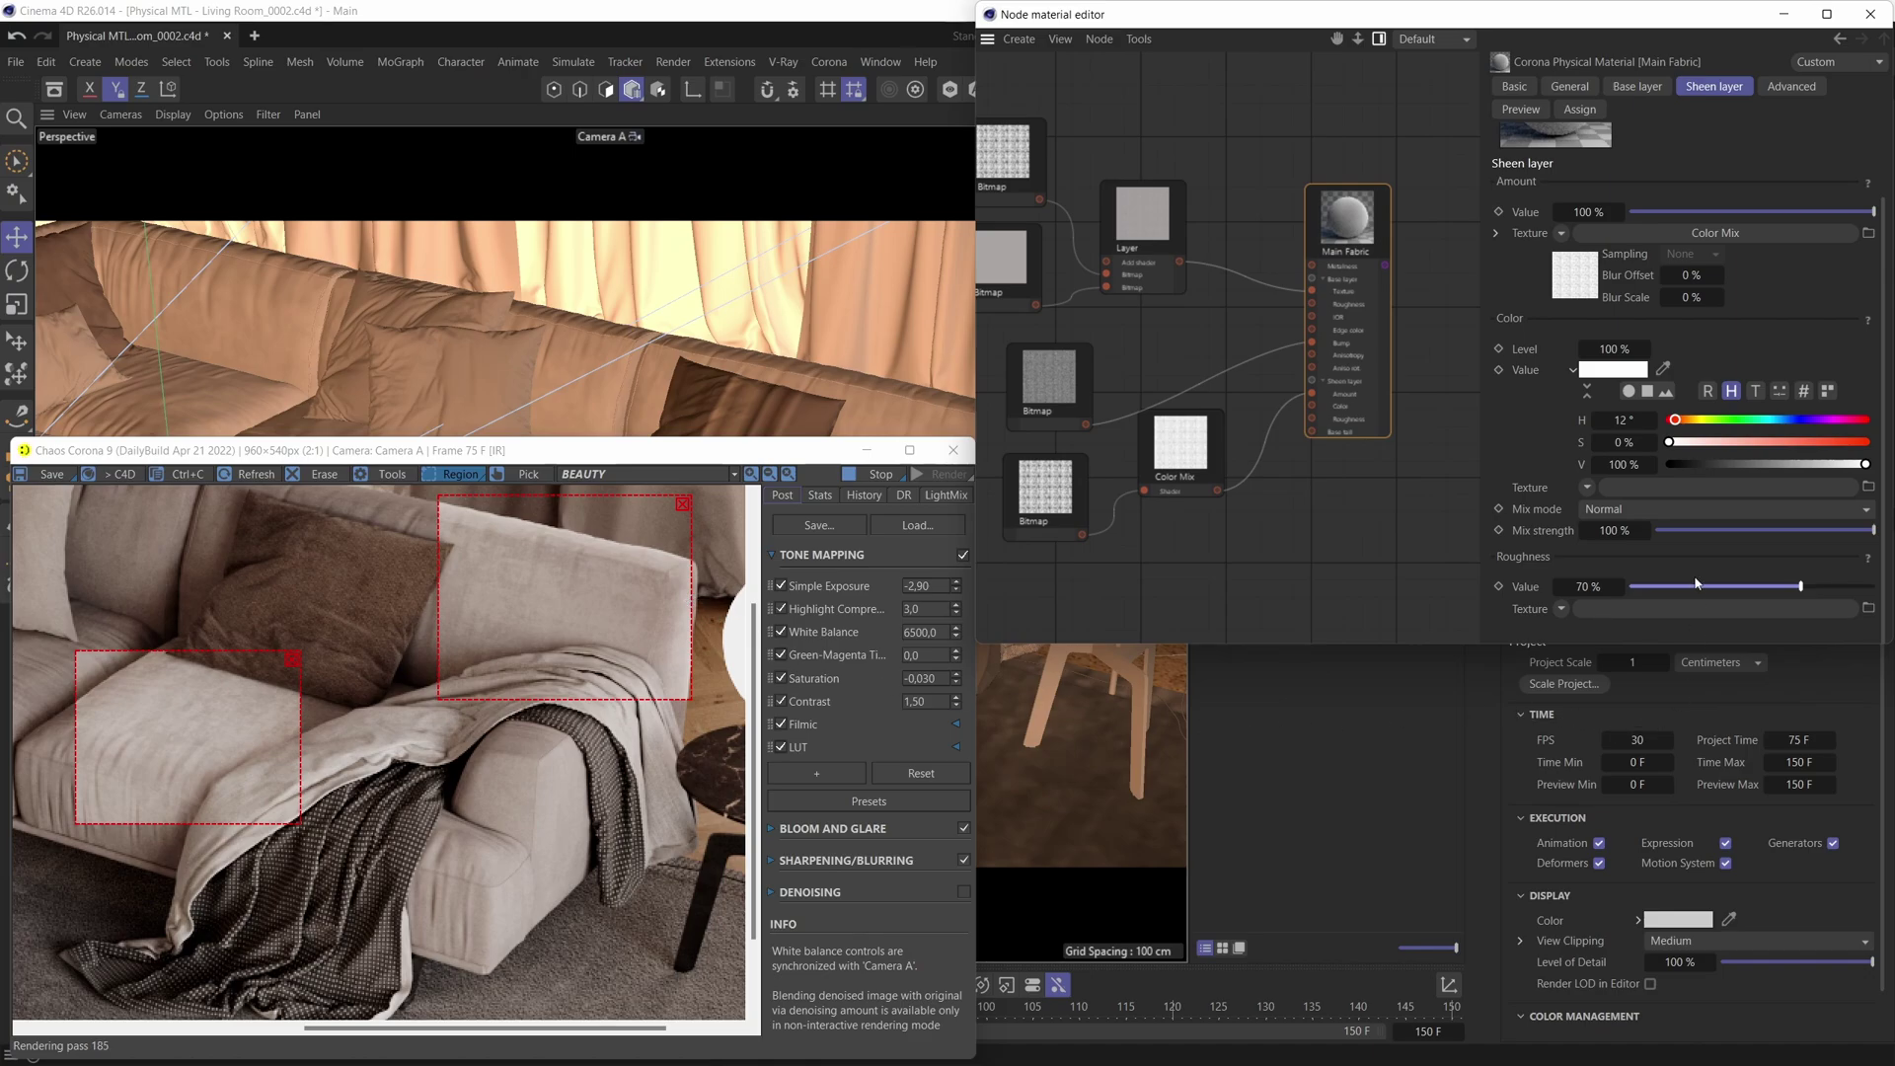
# Try sheen roughness at 5% and 37%, settle on 30%, then saturate the sheen colour to 100% red
pyautogui.moveTo(1698, 583); pyautogui.dragTo(1644, 592)
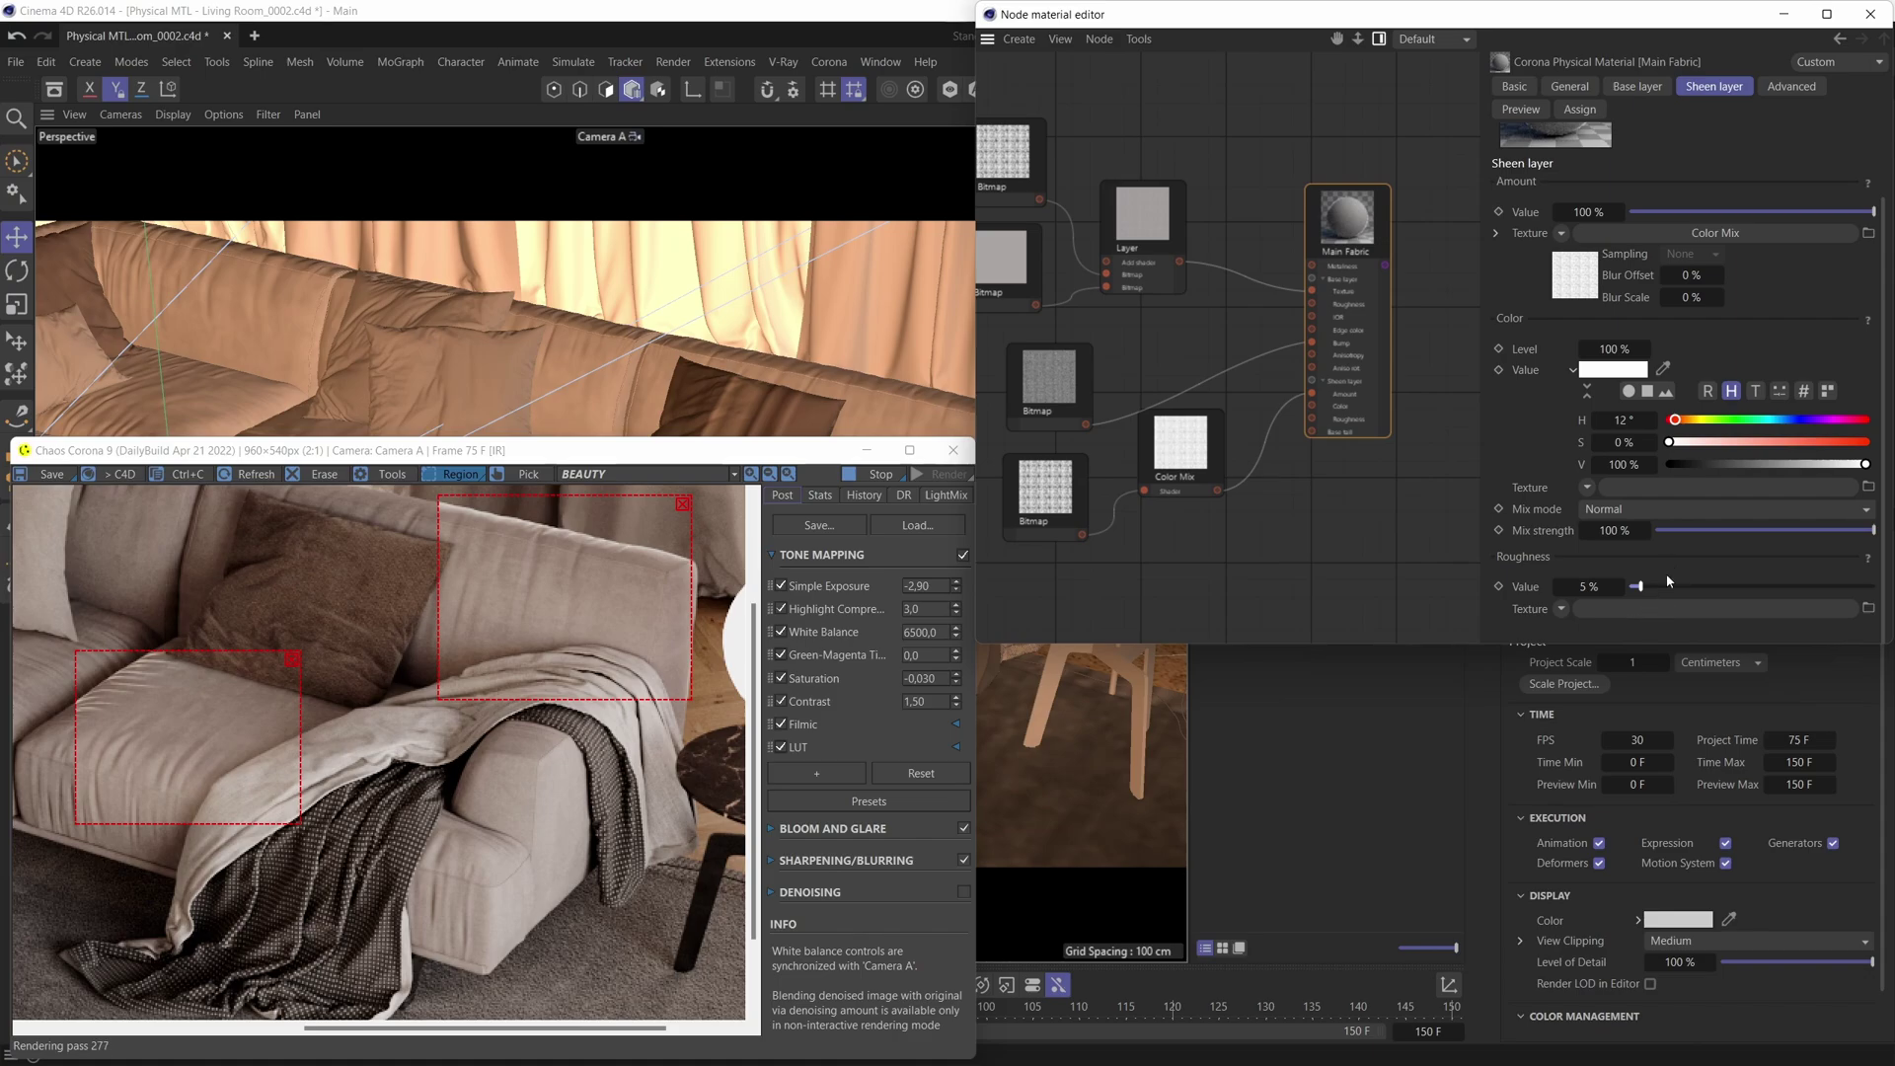
pyautogui.moveTo(1636, 586); pyautogui.dragTo(1728, 591)
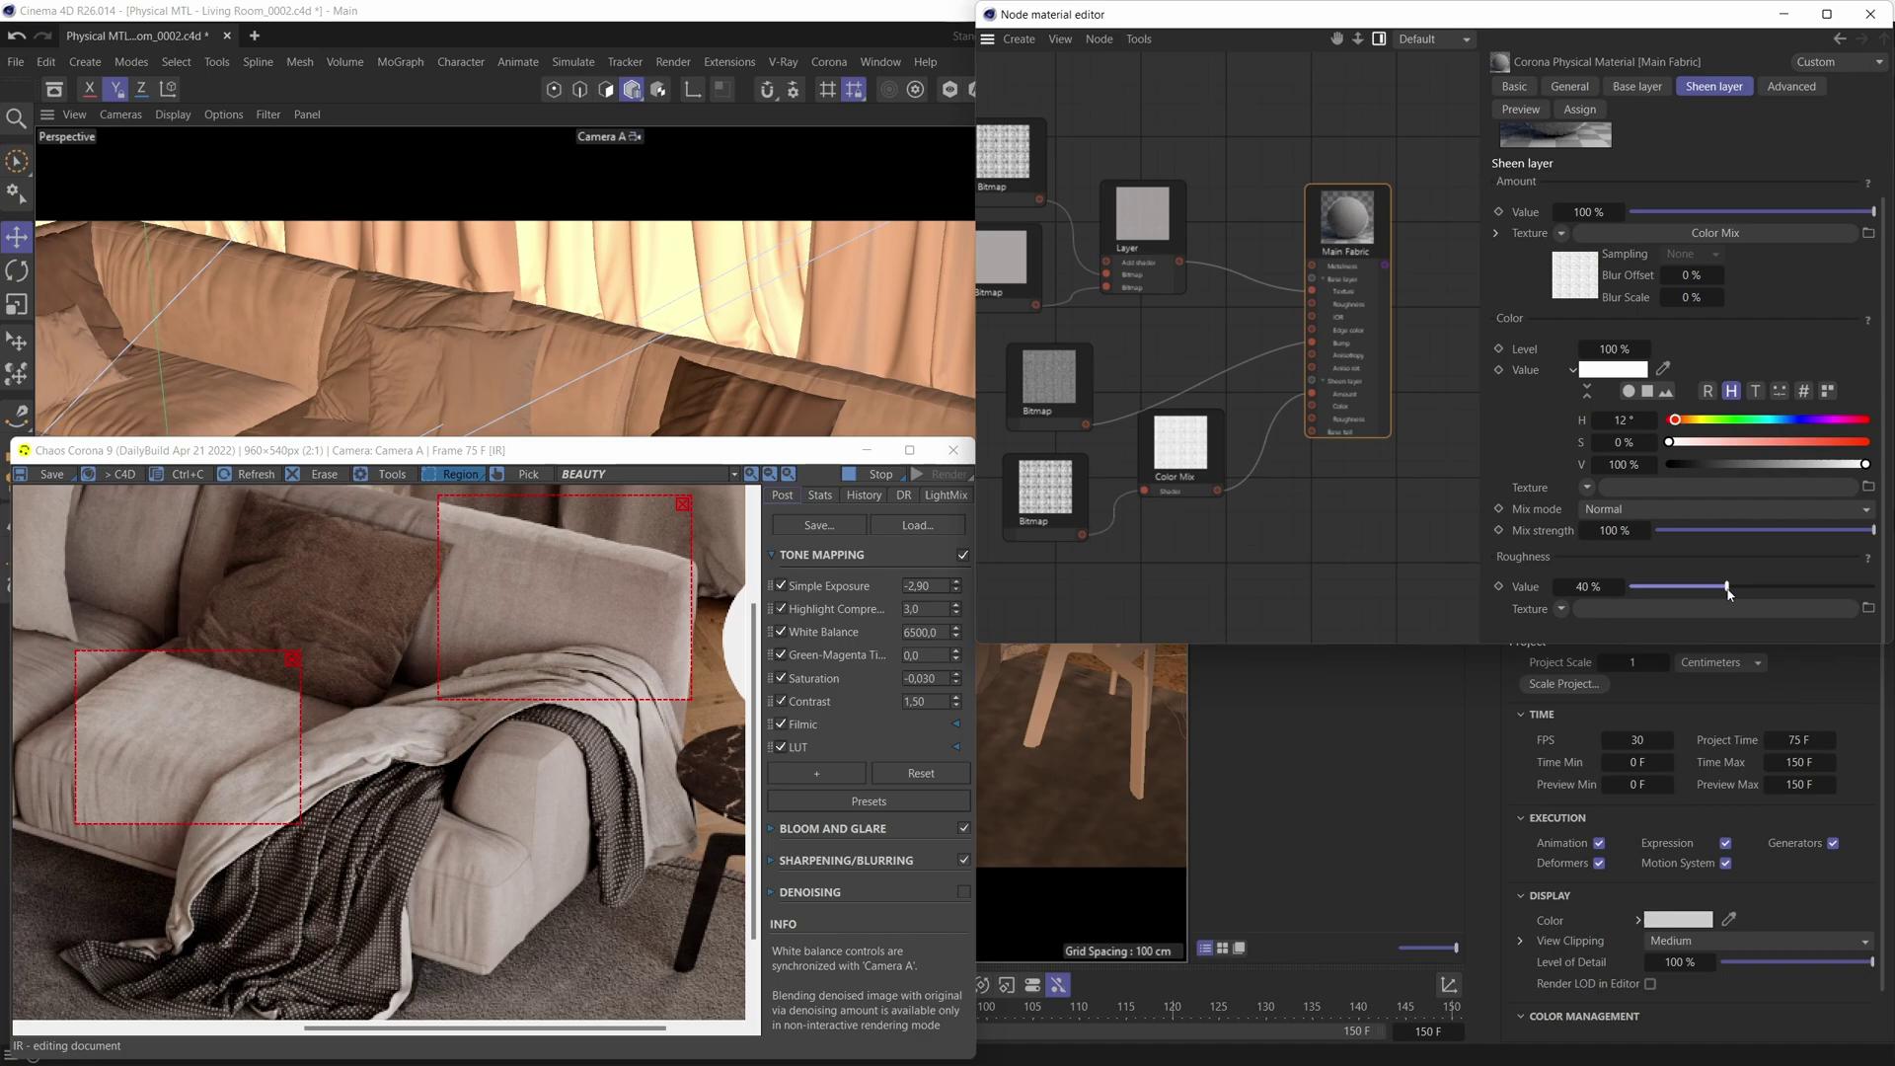
pyautogui.moveTo(1729, 591); pyautogui.dragTo(1720, 591)
pyautogui.moveTo(1706, 593); pyautogui.dragTo(1703, 591)
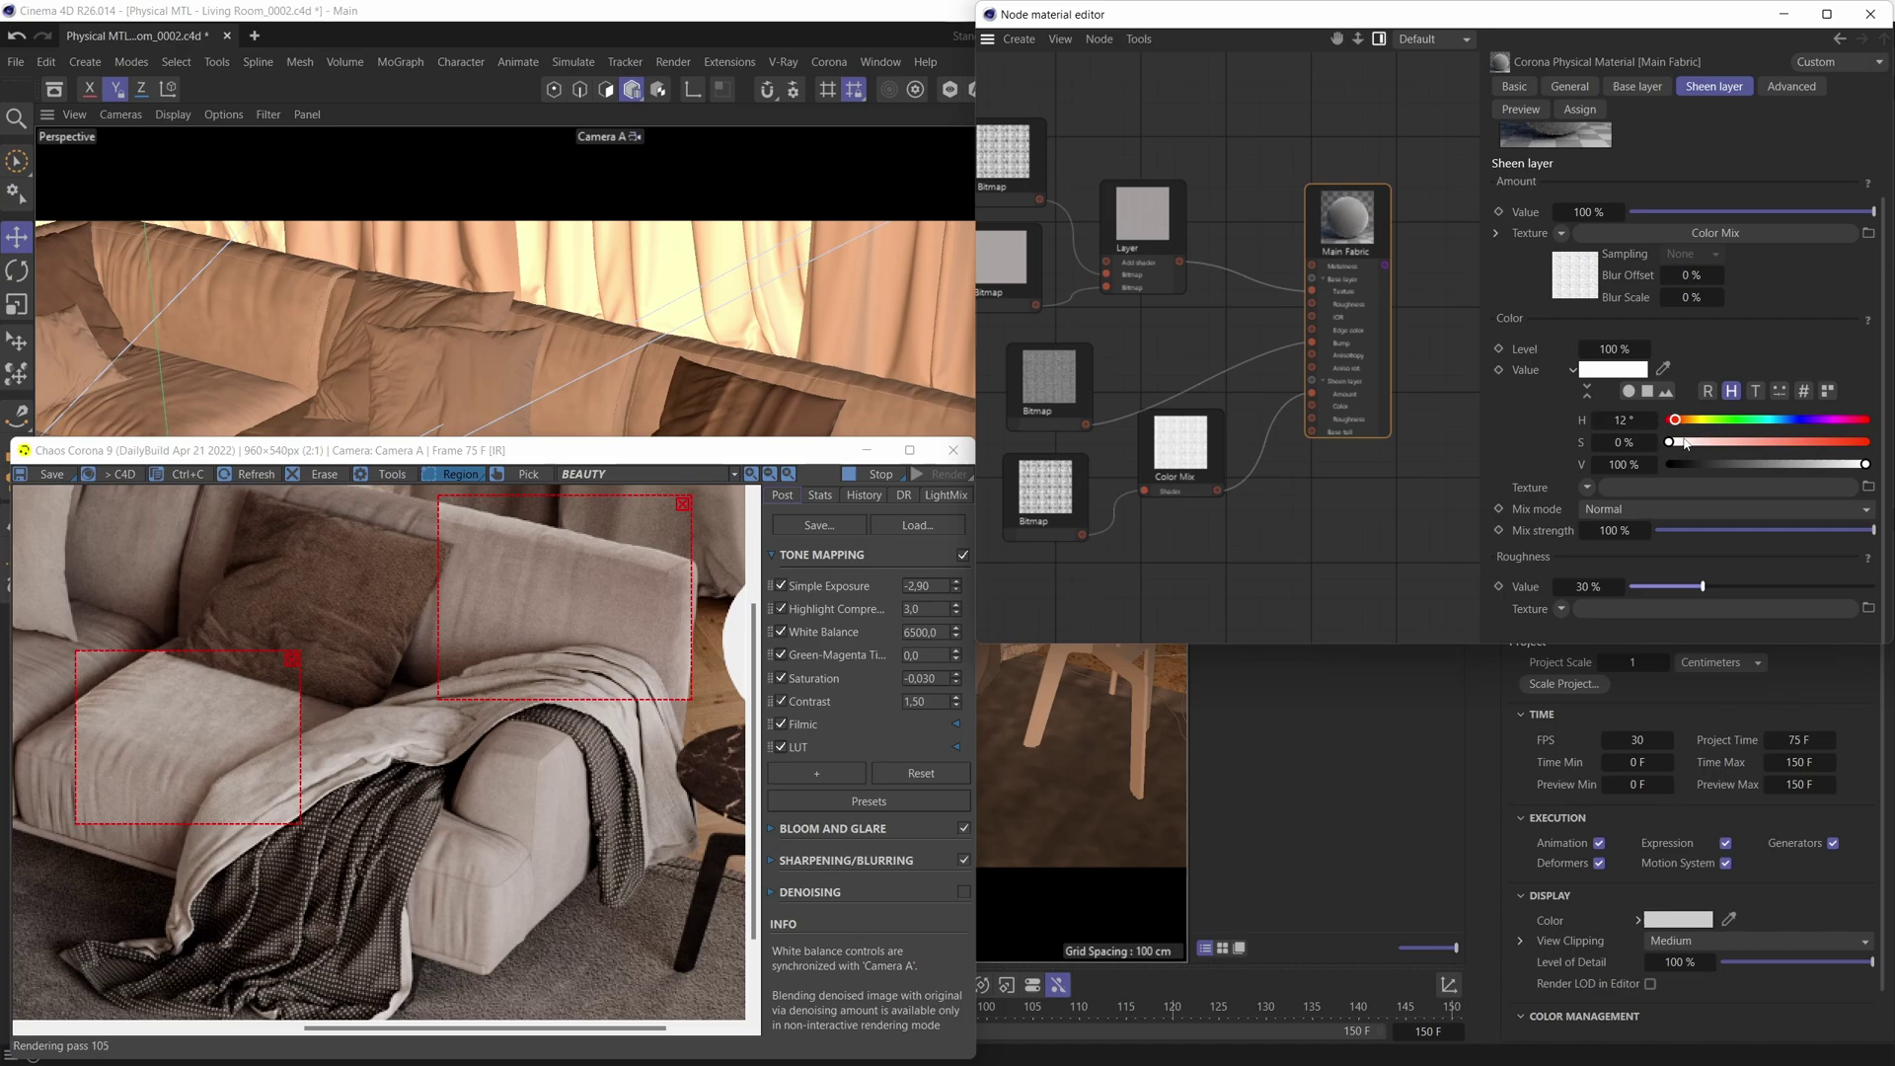
pyautogui.moveTo(1685, 445); pyautogui.dragTo(1865, 442)
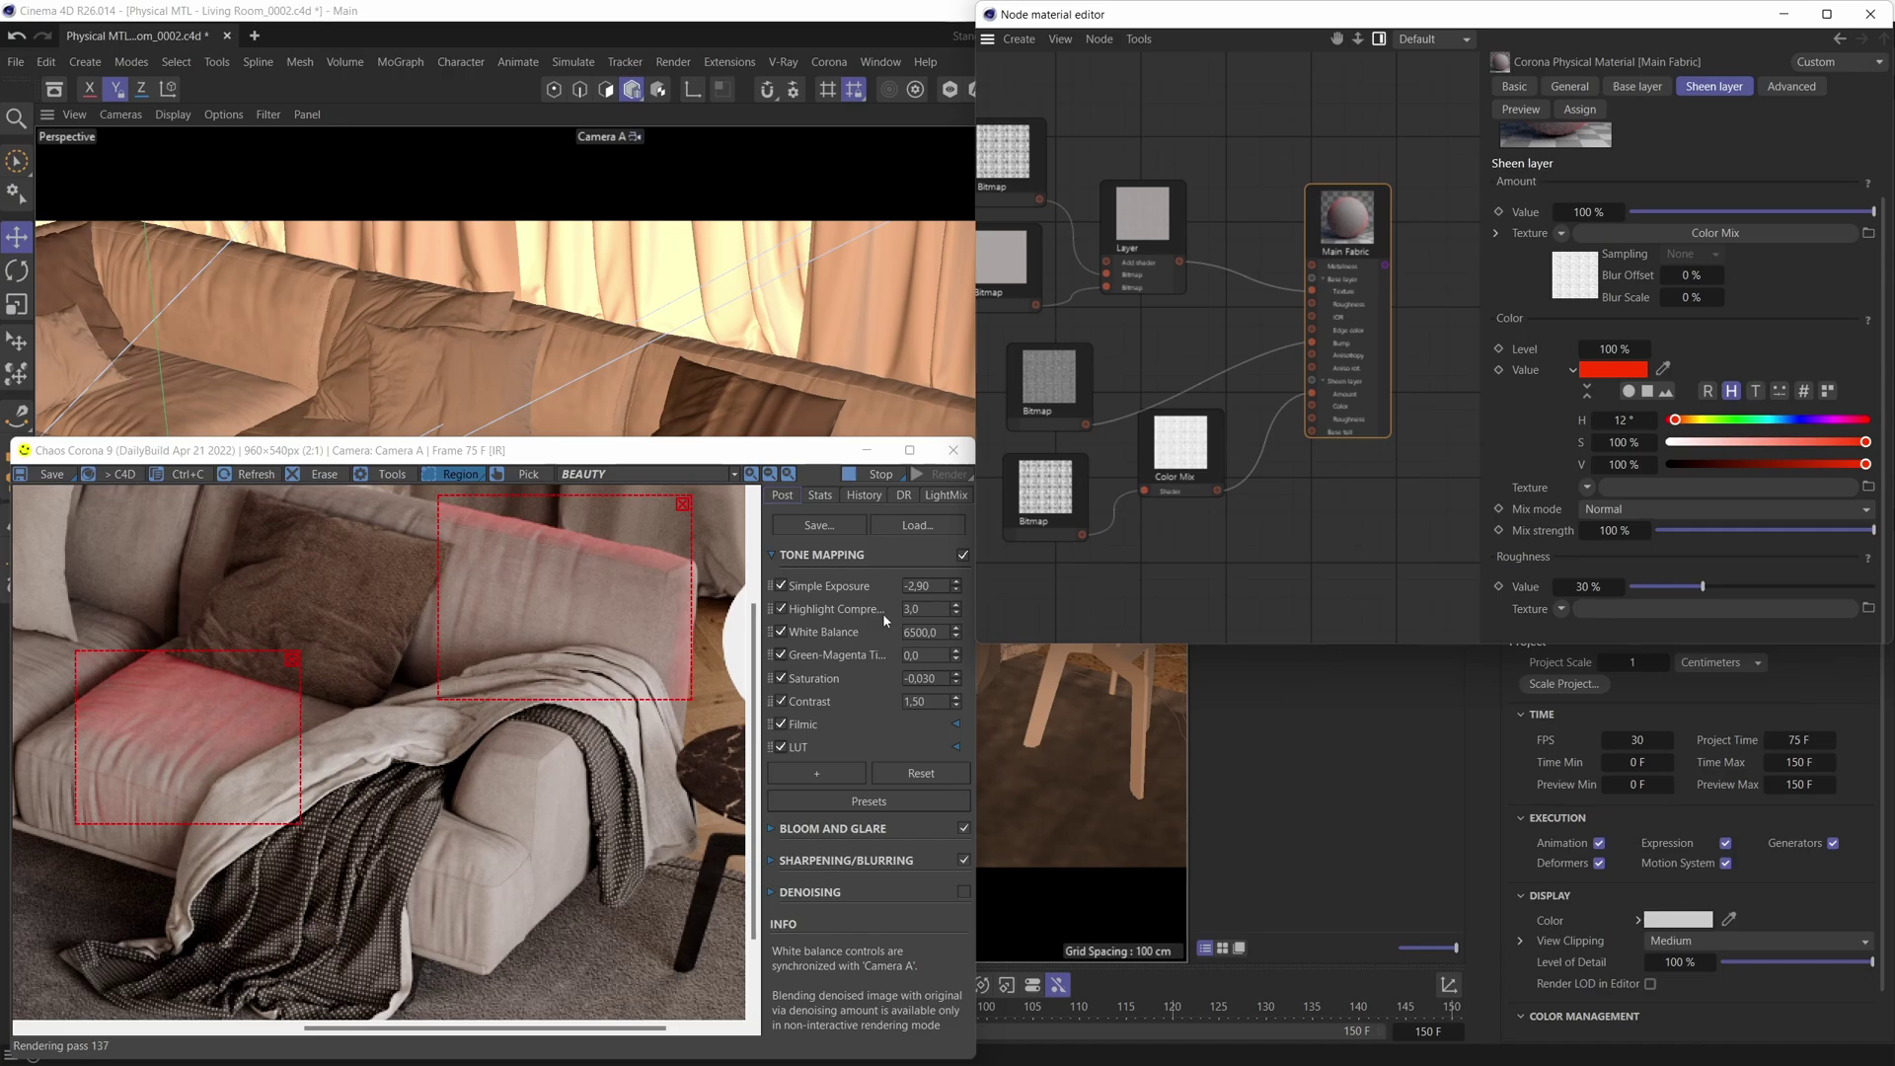
# Sample the fabric preview for the sheen colour, then set S to 1% and V to 100% for white
pyautogui.click(1666, 369)
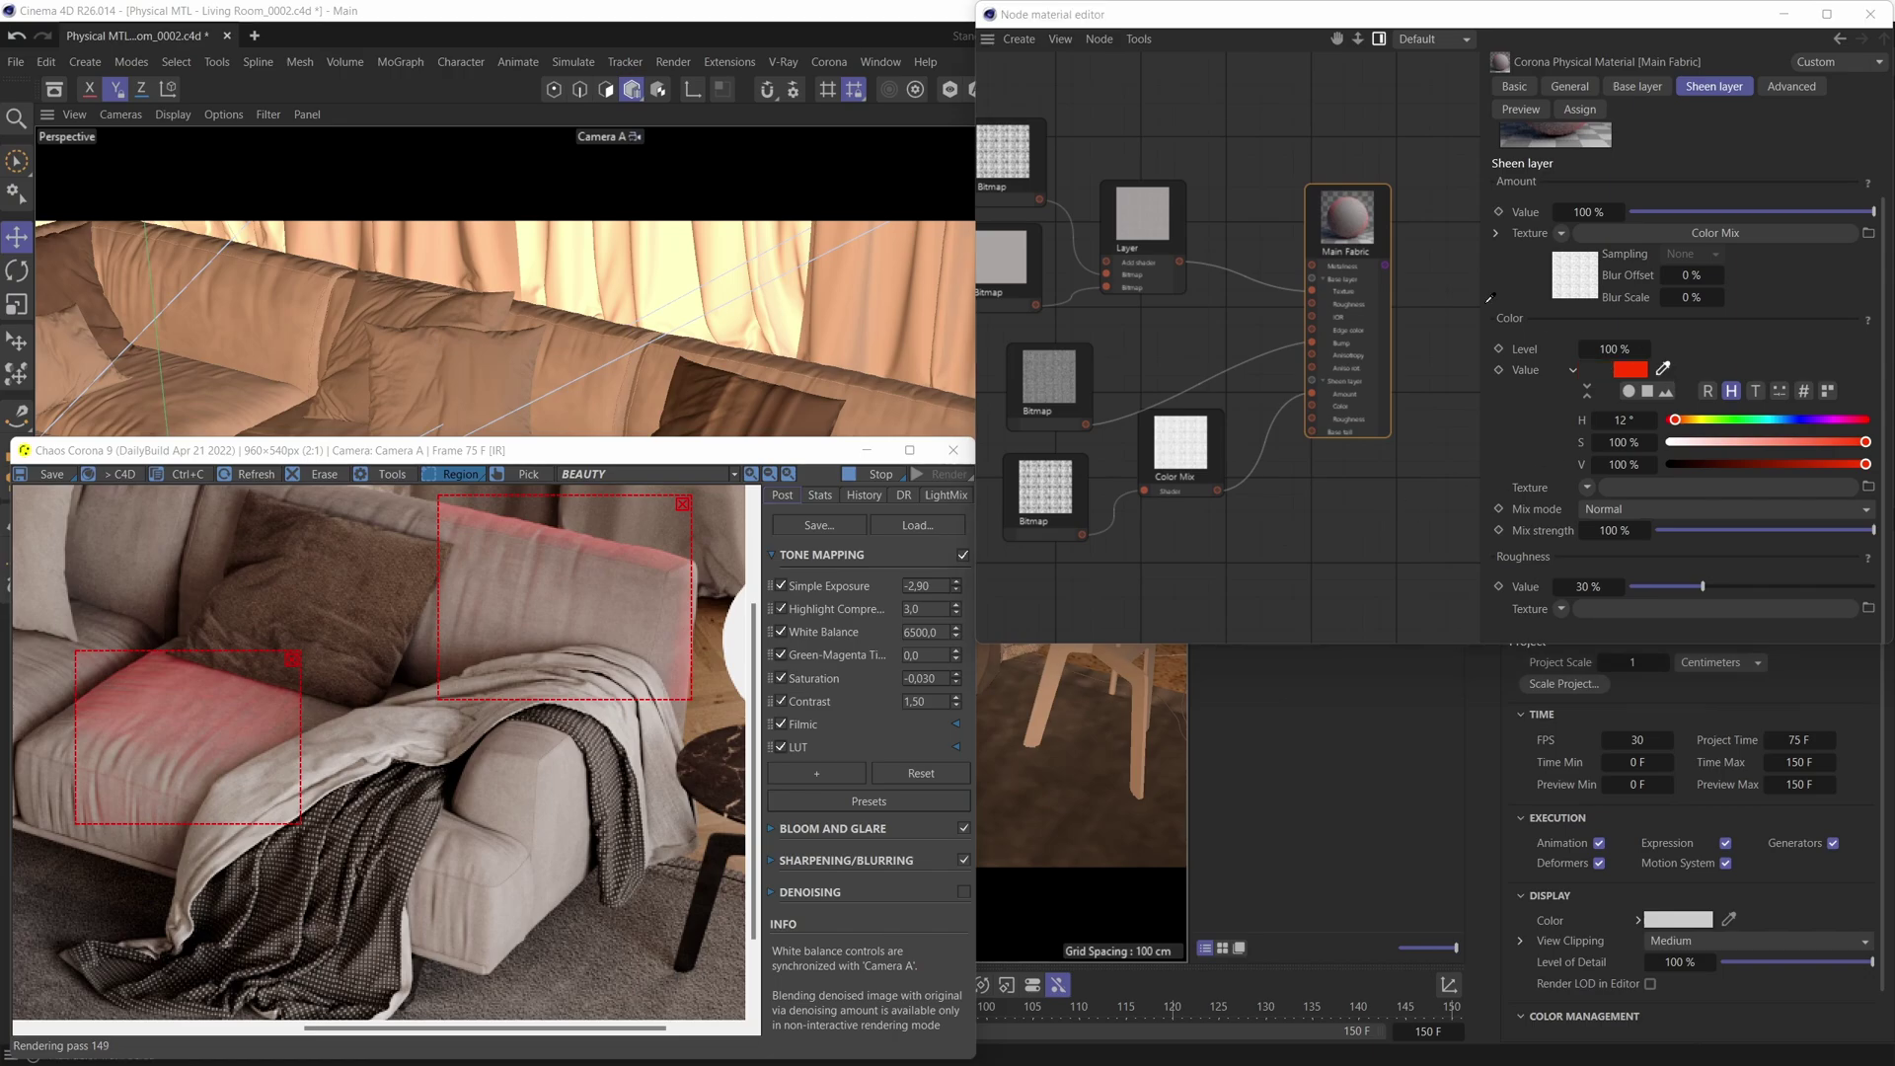
pyautogui.click(1353, 217)
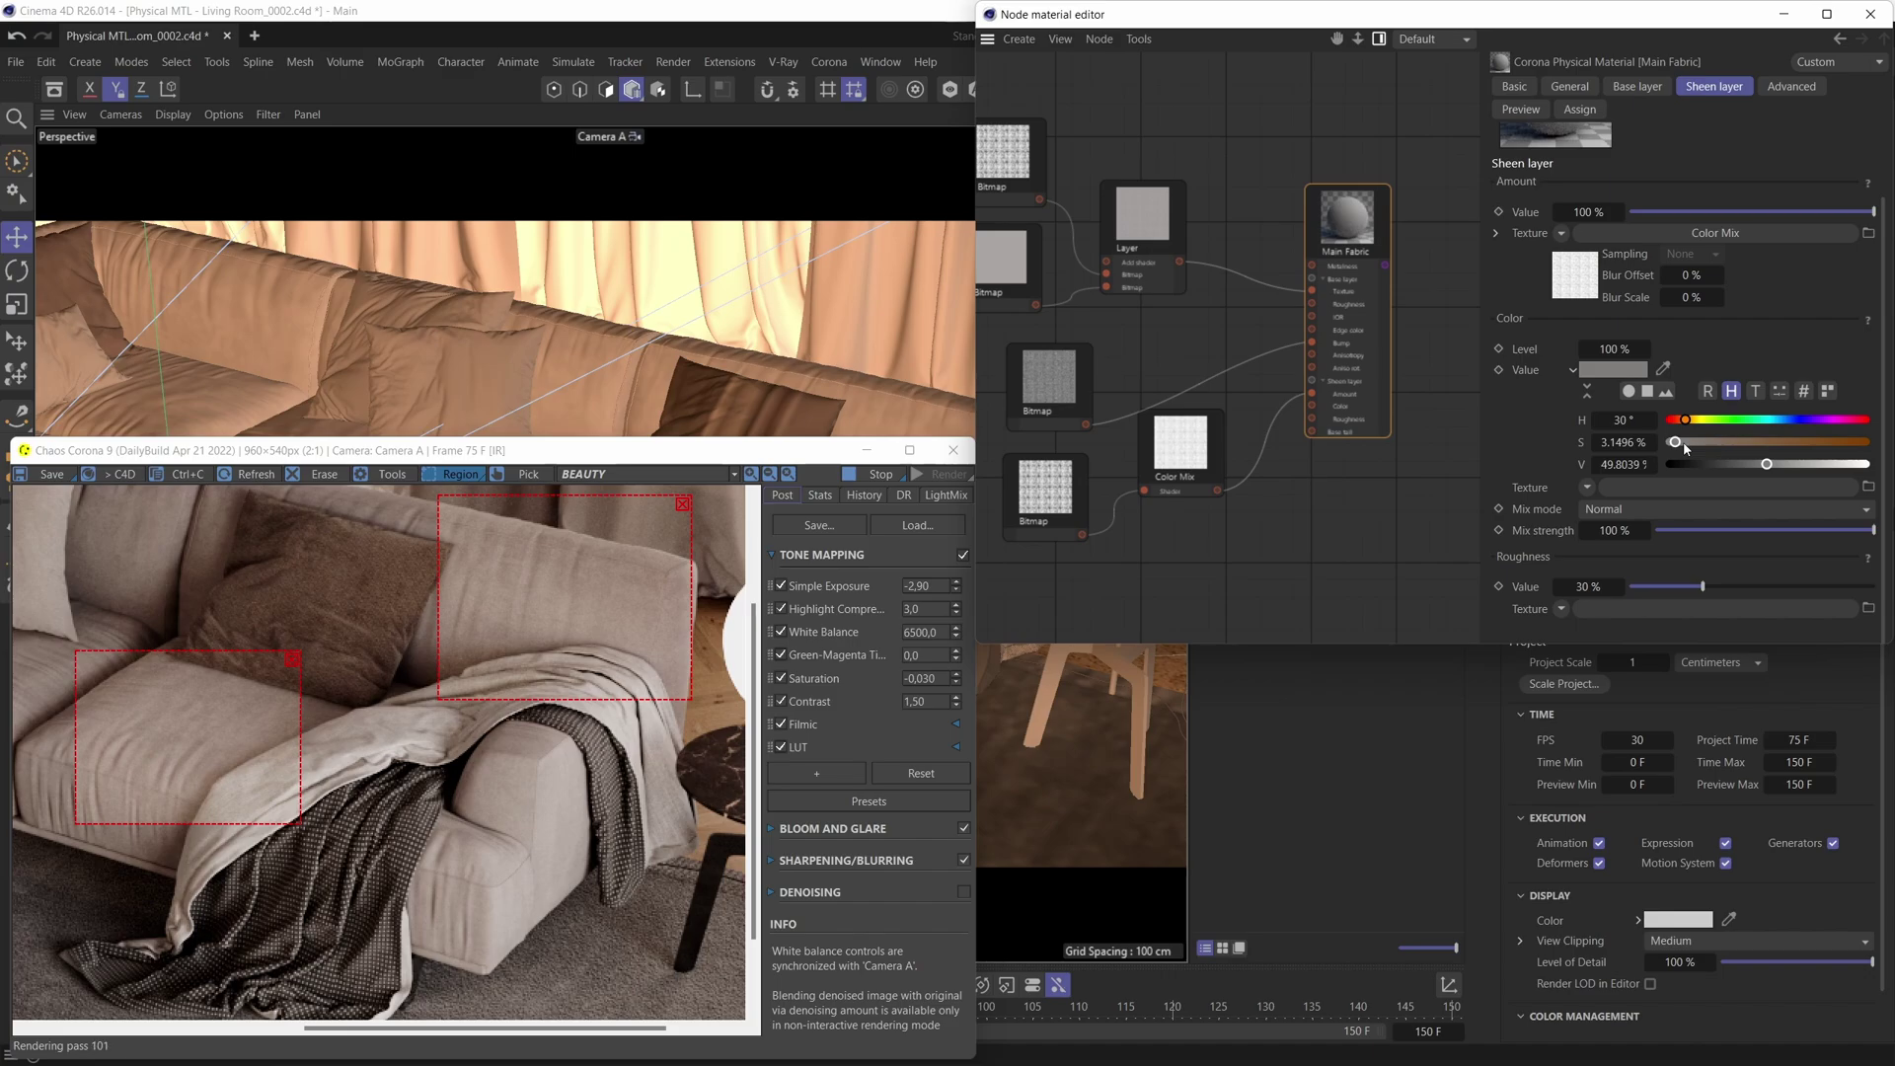
pyautogui.moveTo(1678, 446); pyautogui.dragTo(1672, 447)
pyautogui.moveTo(1769, 471); pyautogui.dragTo(1876, 473)
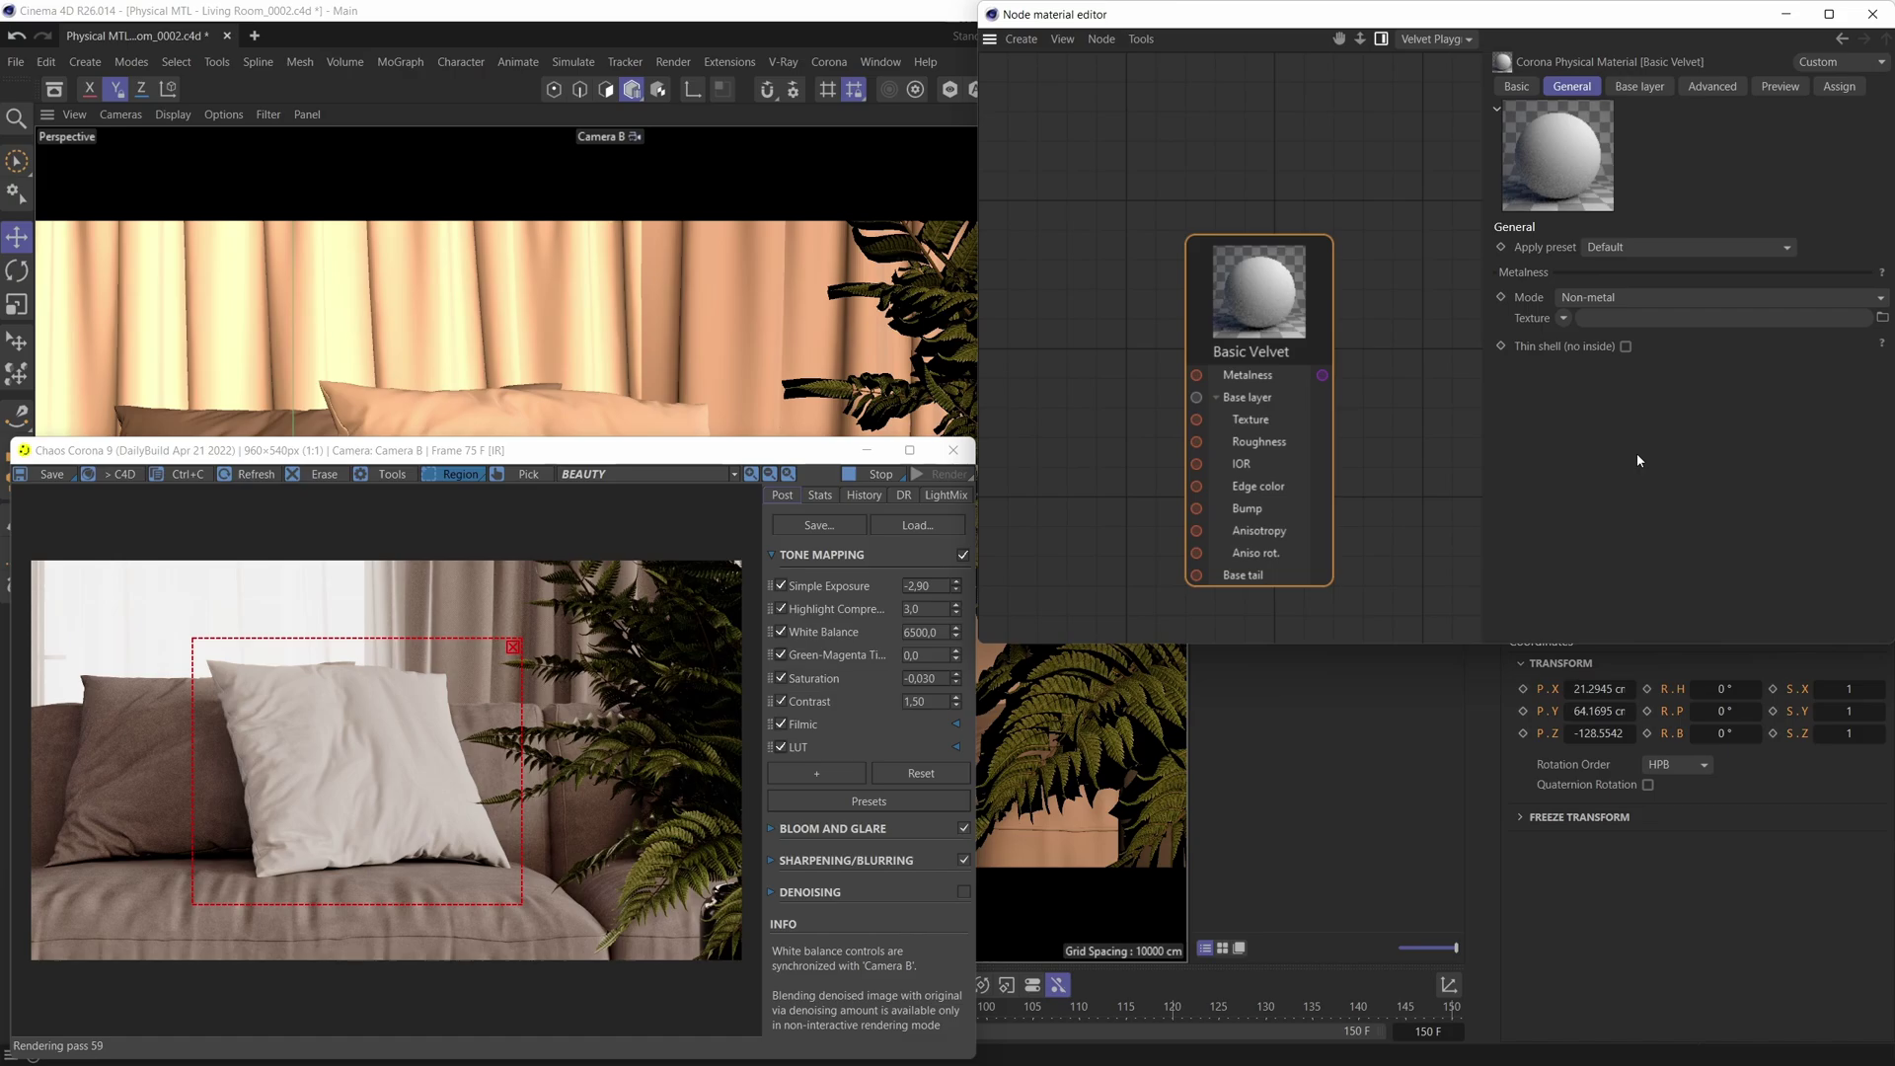
# Set the Basic Velvet base colour to dark purple: H 304.77, S 70%, V 35%
pyautogui.click(1640, 86)
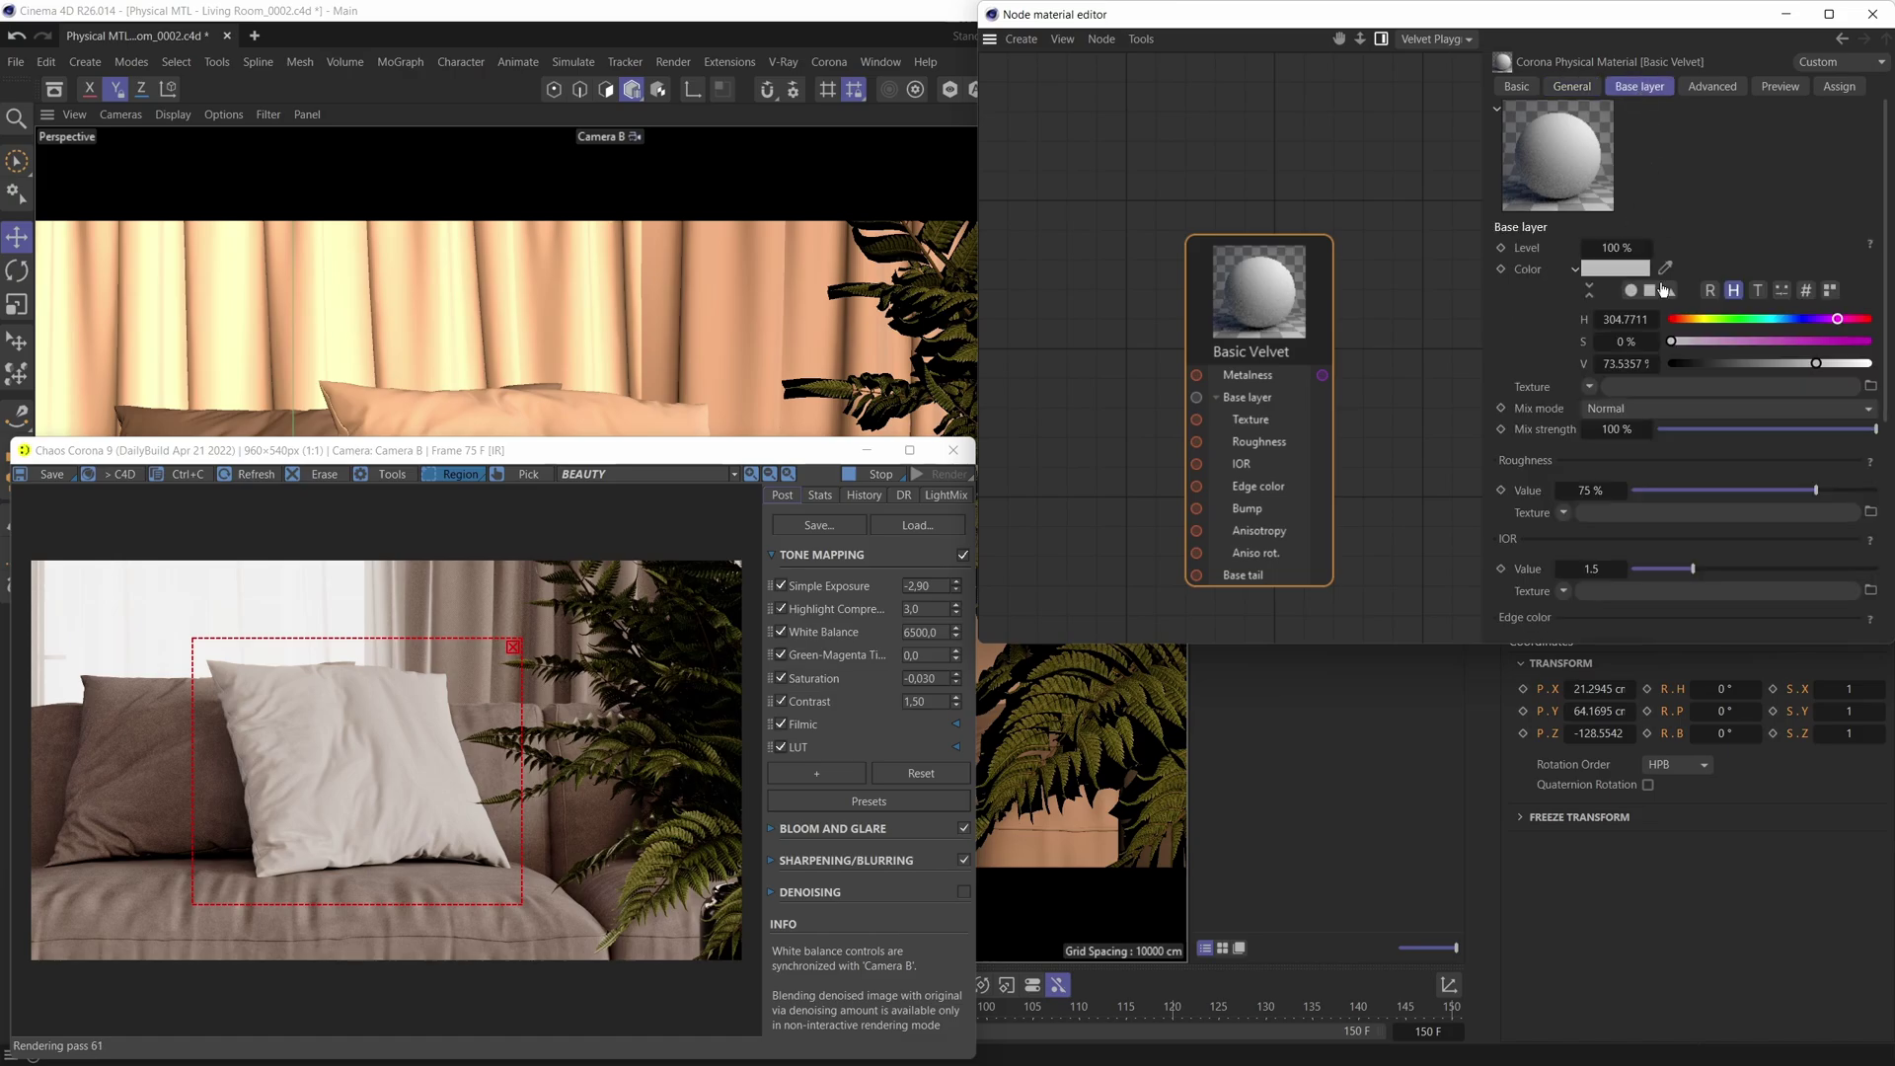
pyautogui.moveTo(1672, 342); pyautogui.dragTo(1740, 363)
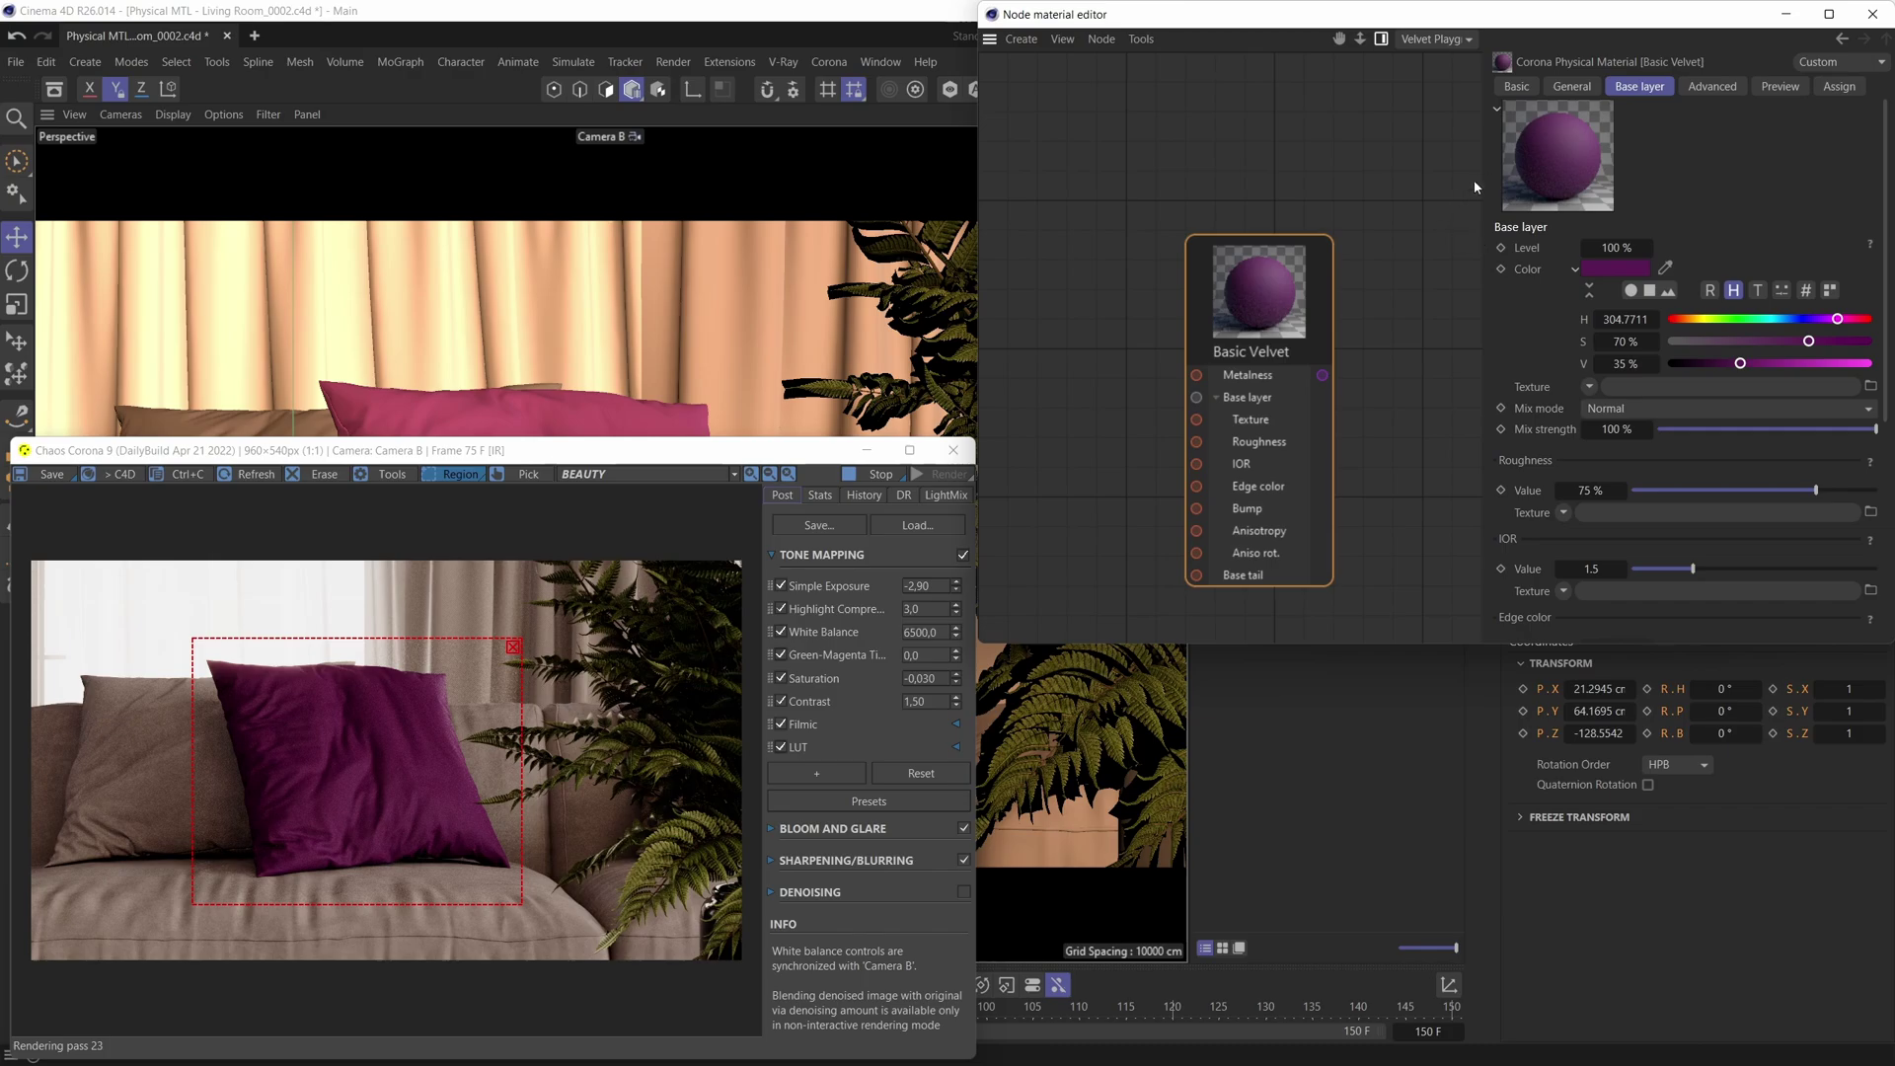
pyautogui.click(1518, 88)
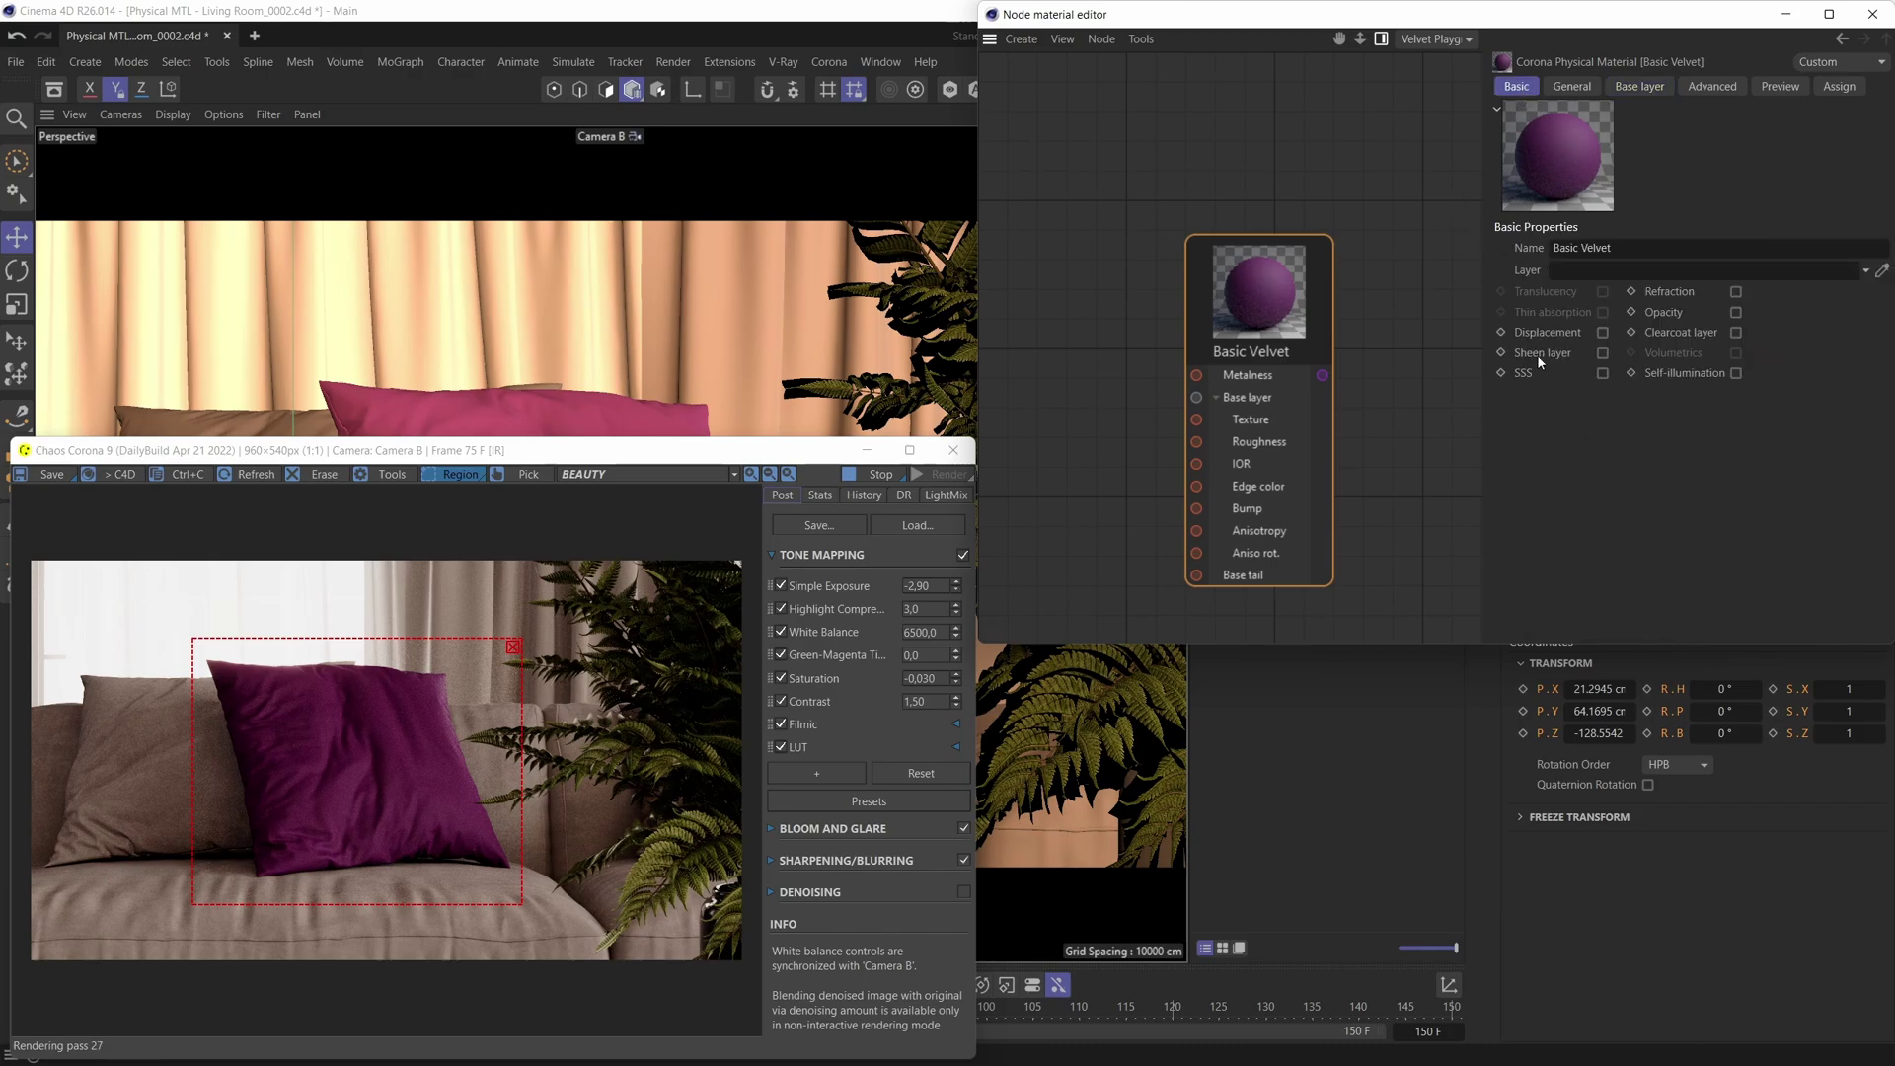
# Add a sheen layer to Basic Velvet and sample the preview sphere's purple as its sheen colour
pyautogui.click(1603, 353)
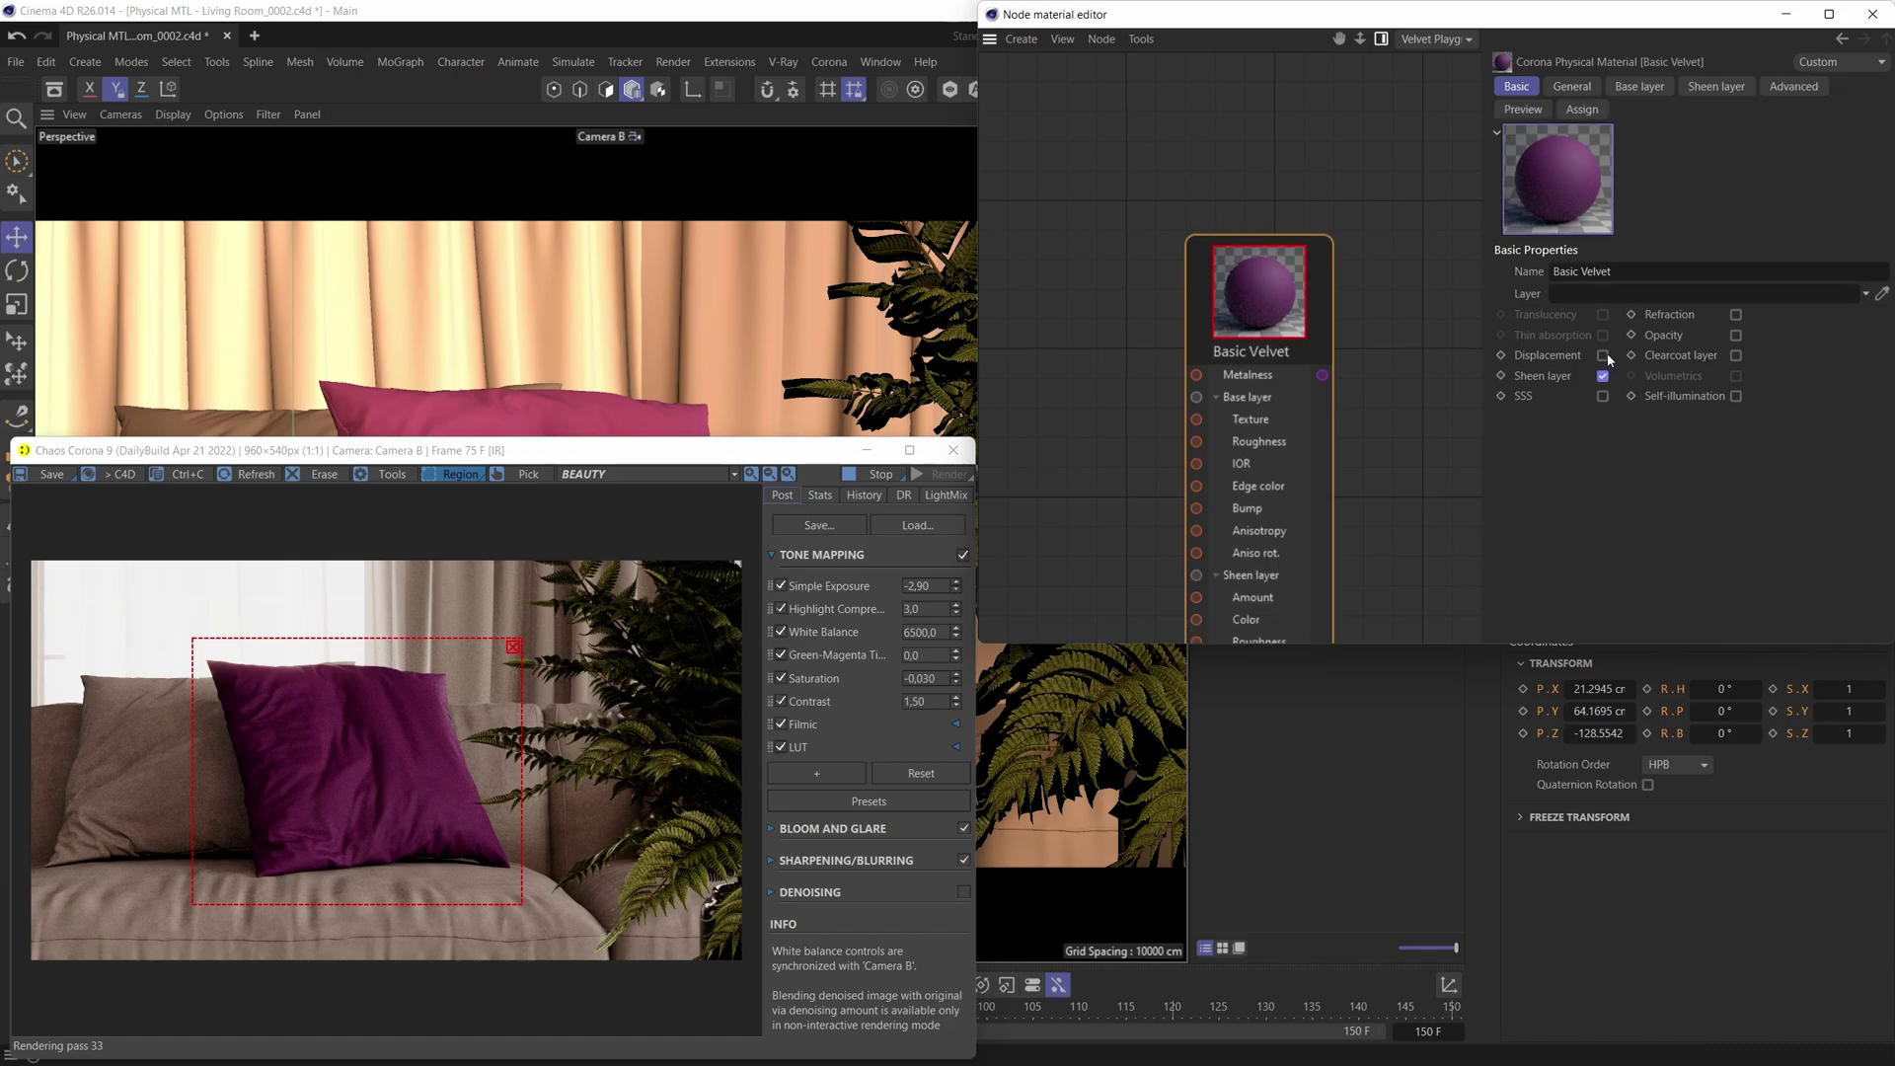
pyautogui.click(1714, 89)
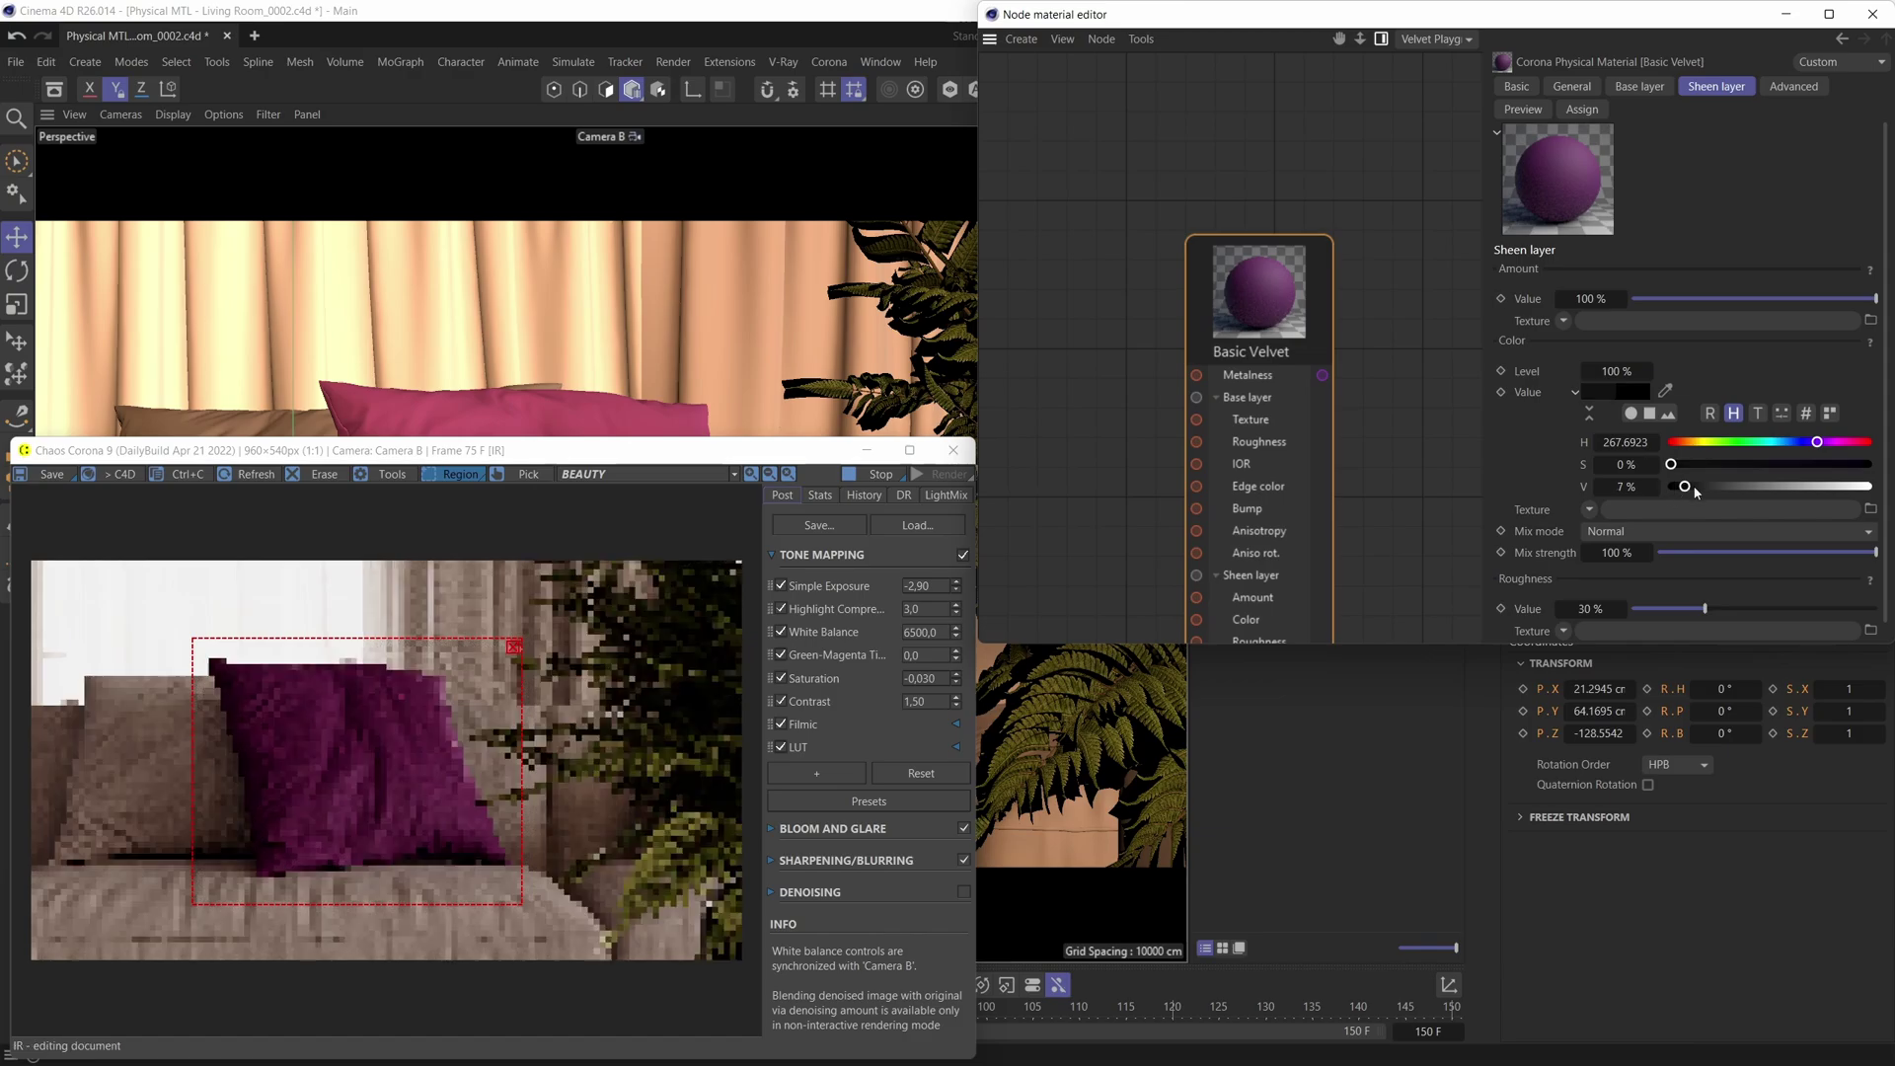
pyautogui.moveTo(1670, 486); pyautogui.dragTo(1870, 485)
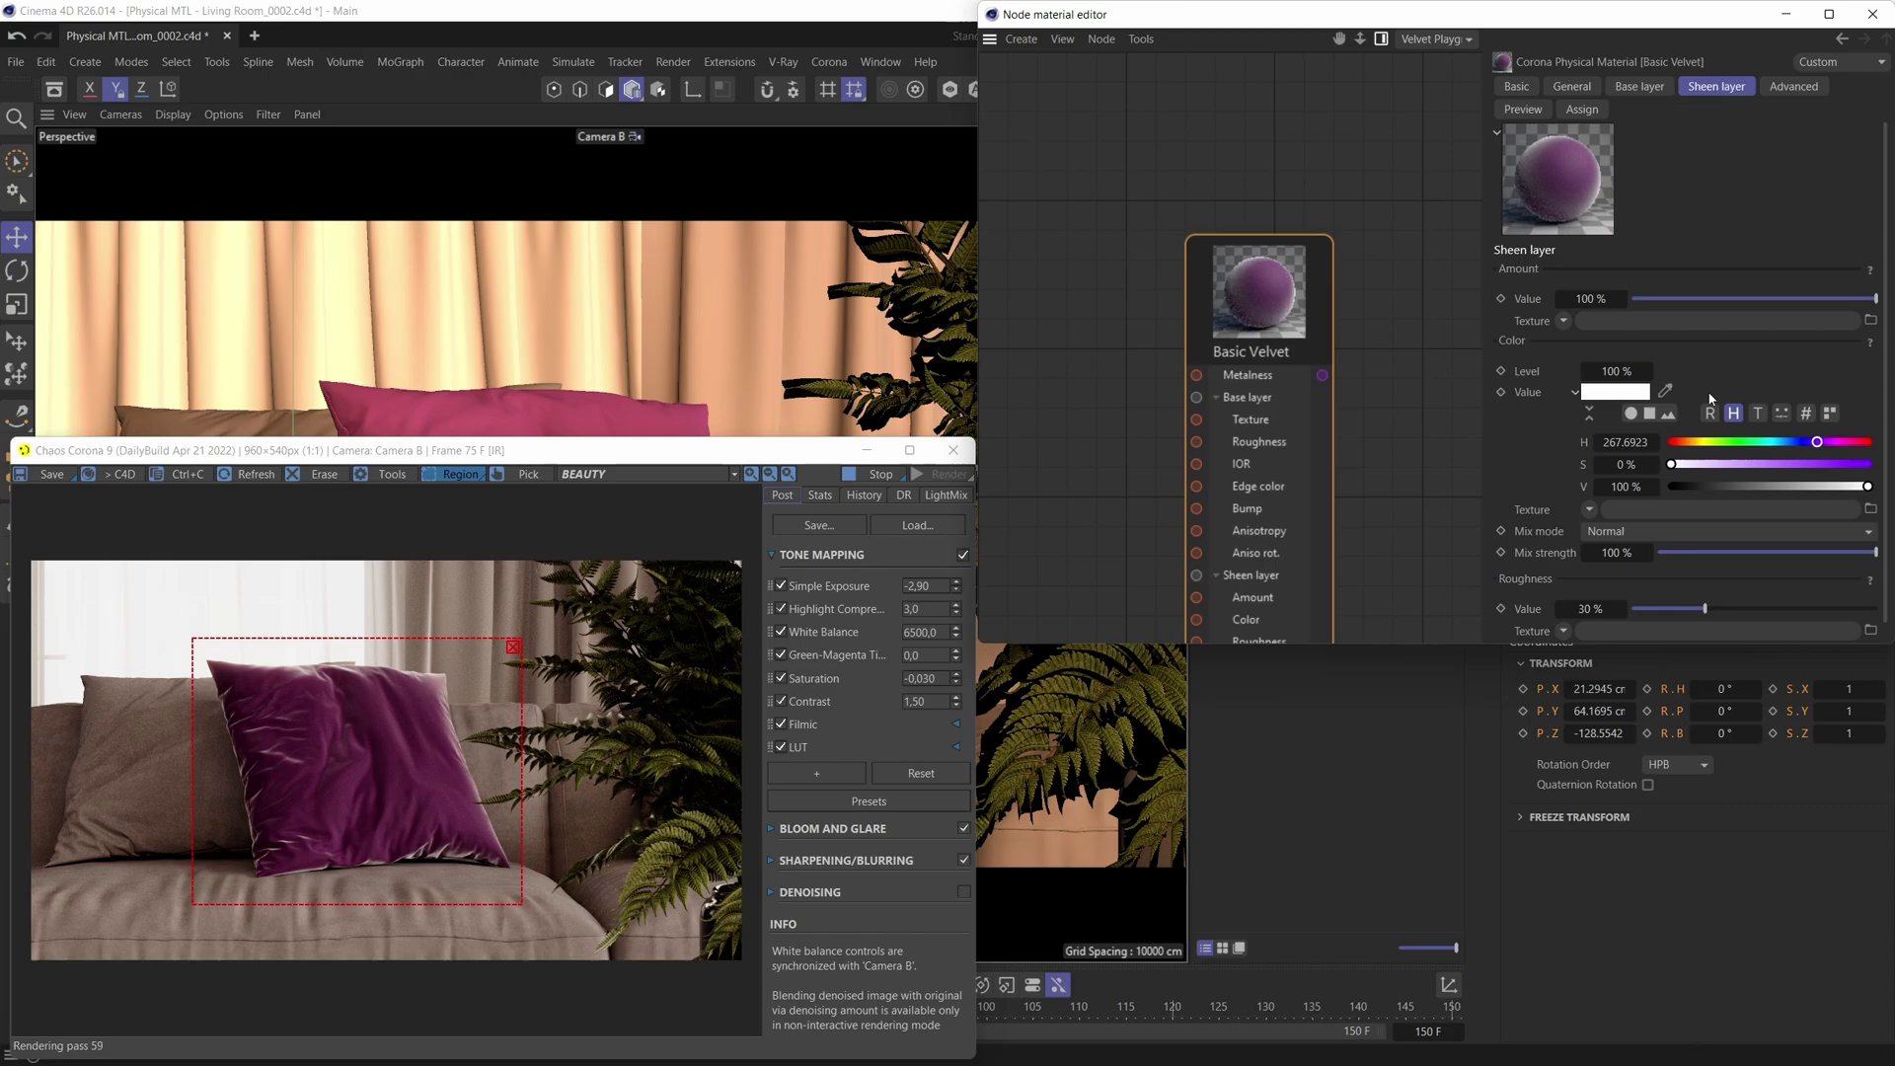
pyautogui.click(1665, 390)
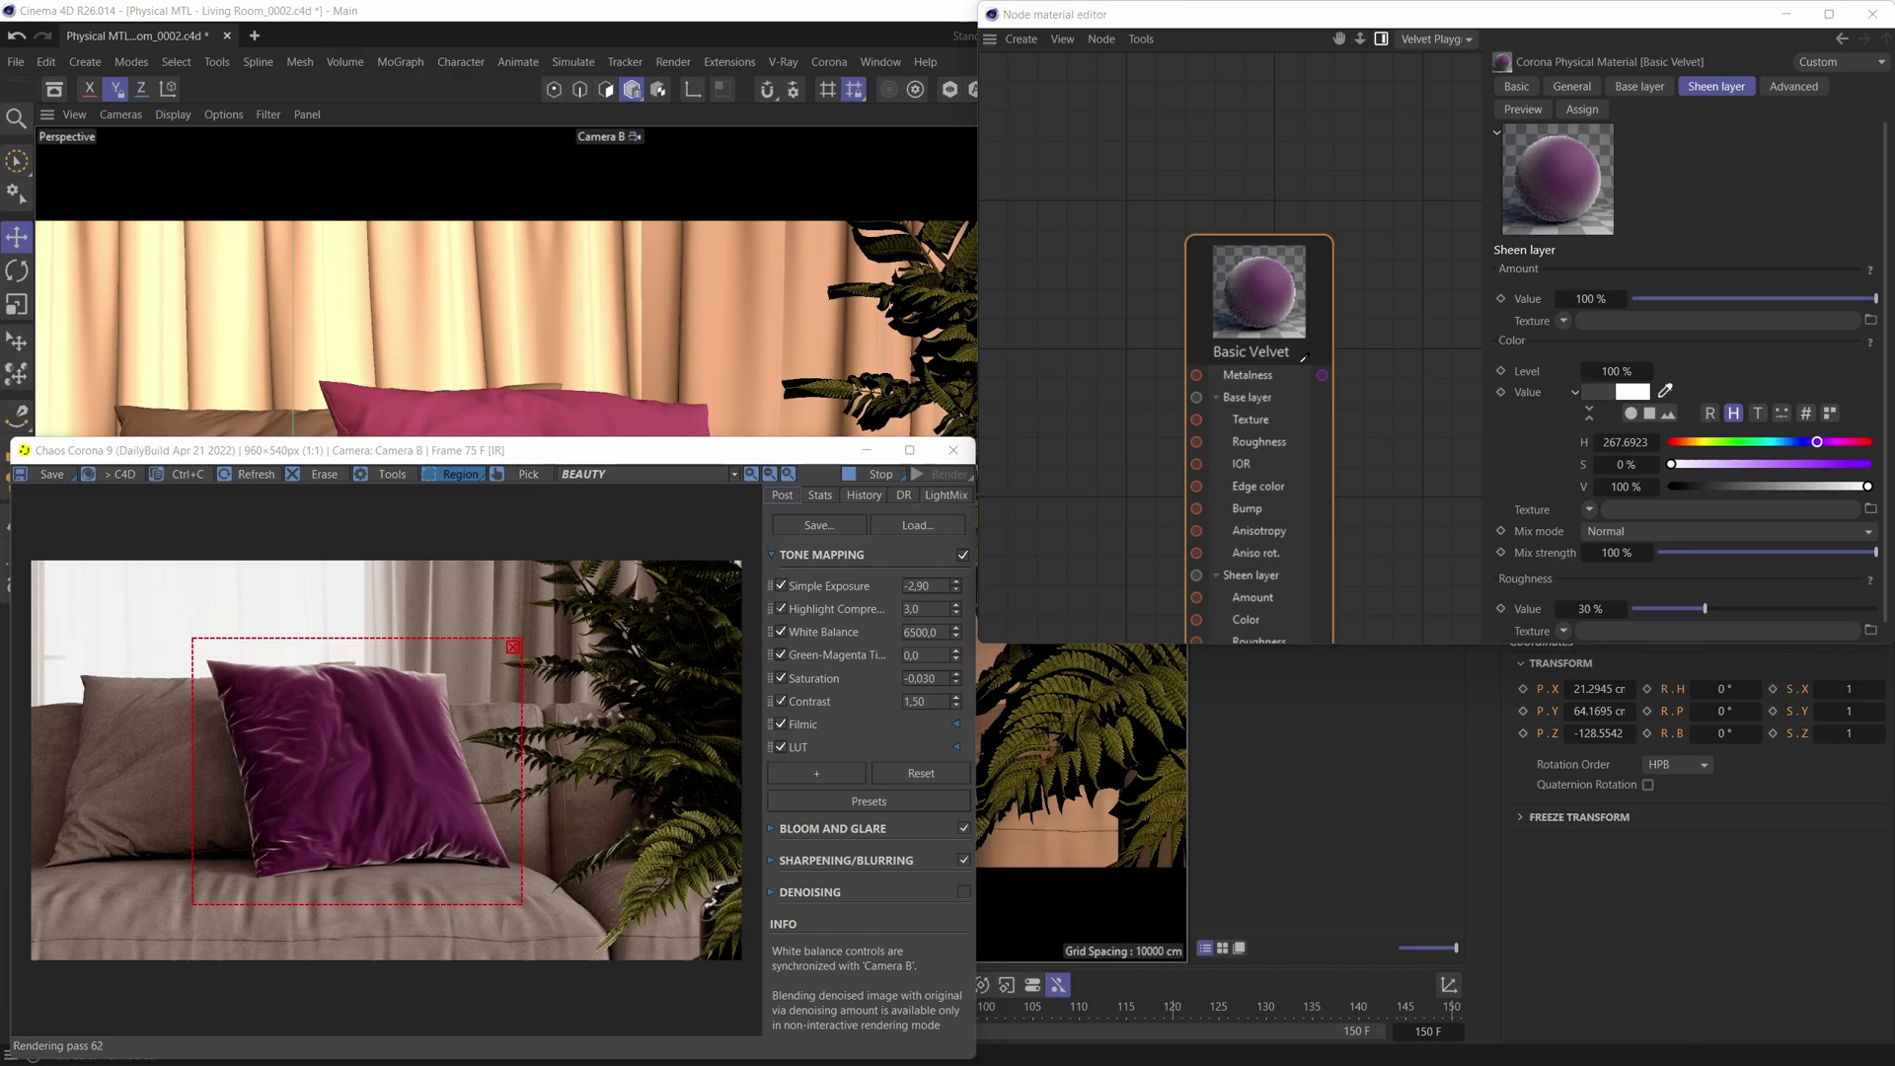
pyautogui.click(1277, 284)
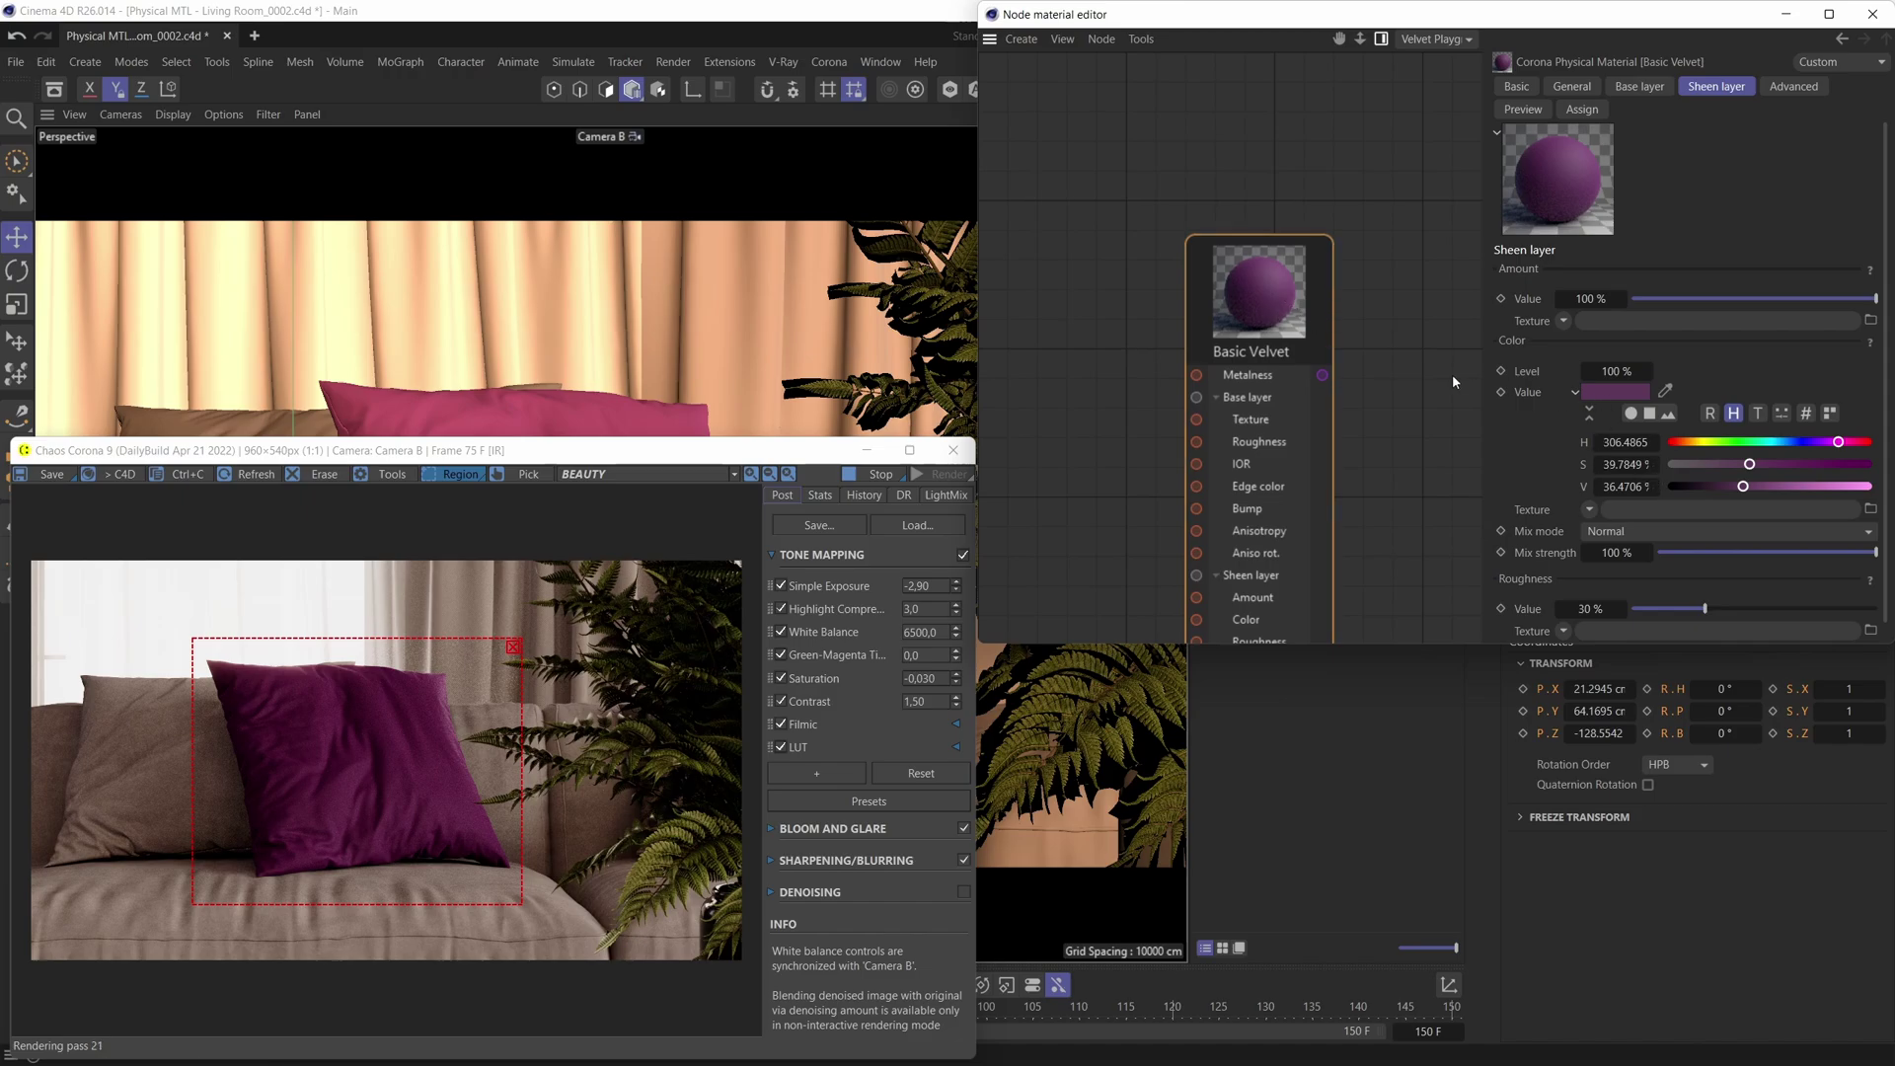
# Adjust the sheen colour to S 20%, V 70% and raise sheen roughness from 30% to 40%
pyautogui.moveTo(1749, 464); pyautogui.dragTo(1711, 466)
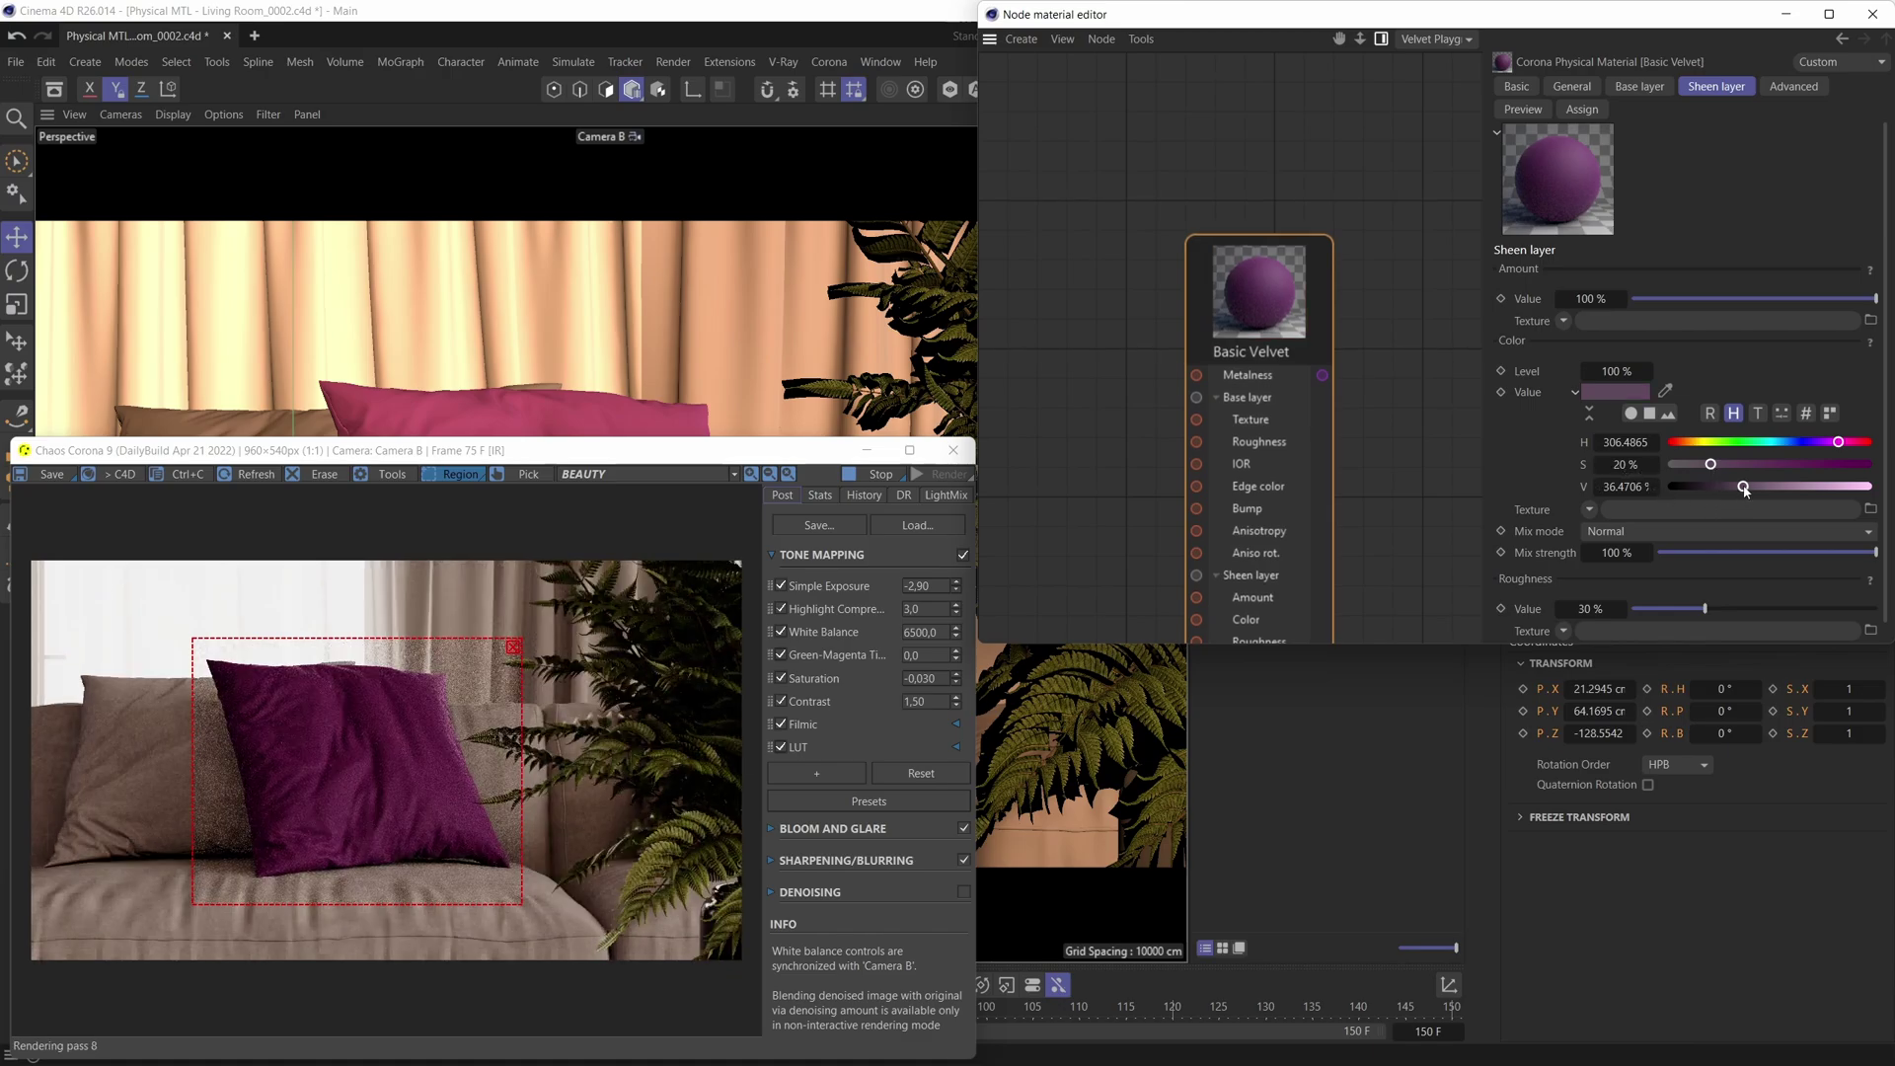
pyautogui.moveTo(1745, 488); pyautogui.dragTo(1809, 488)
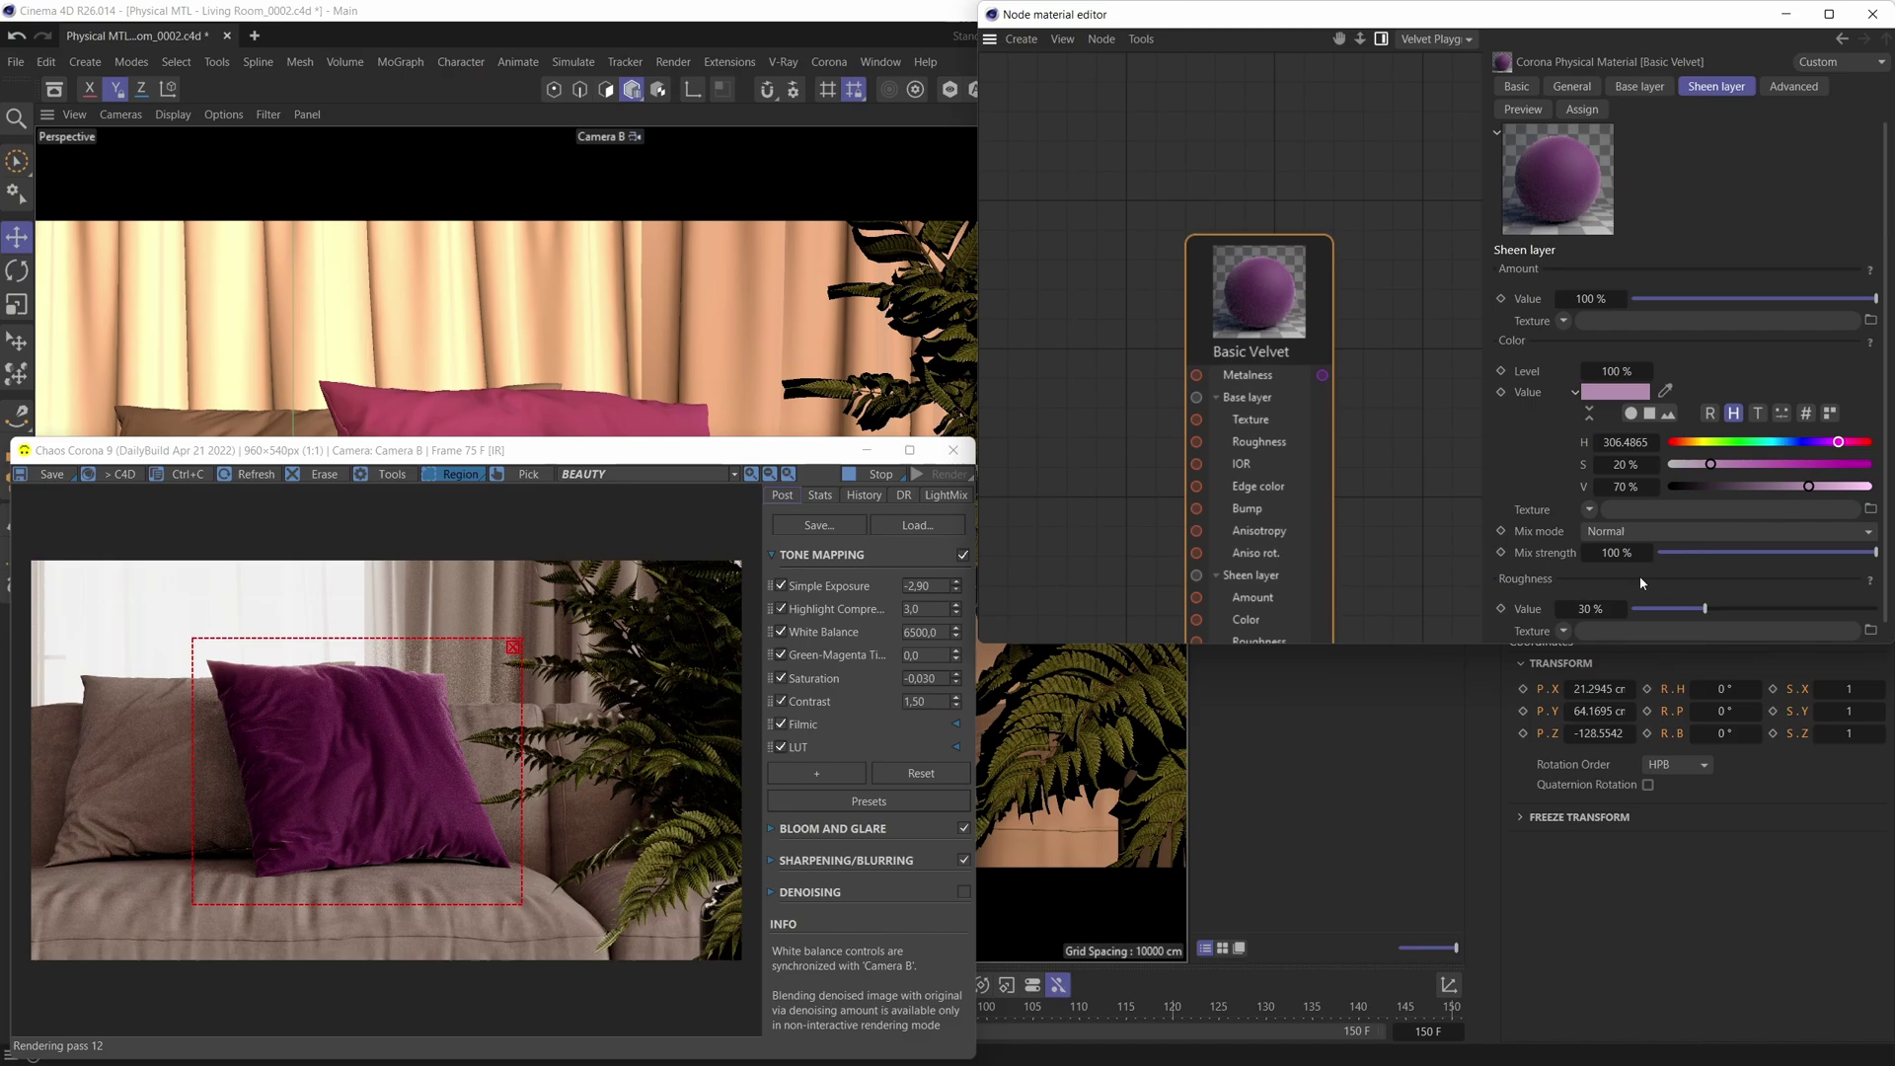
pyautogui.scroll(-1, 1538, 362)
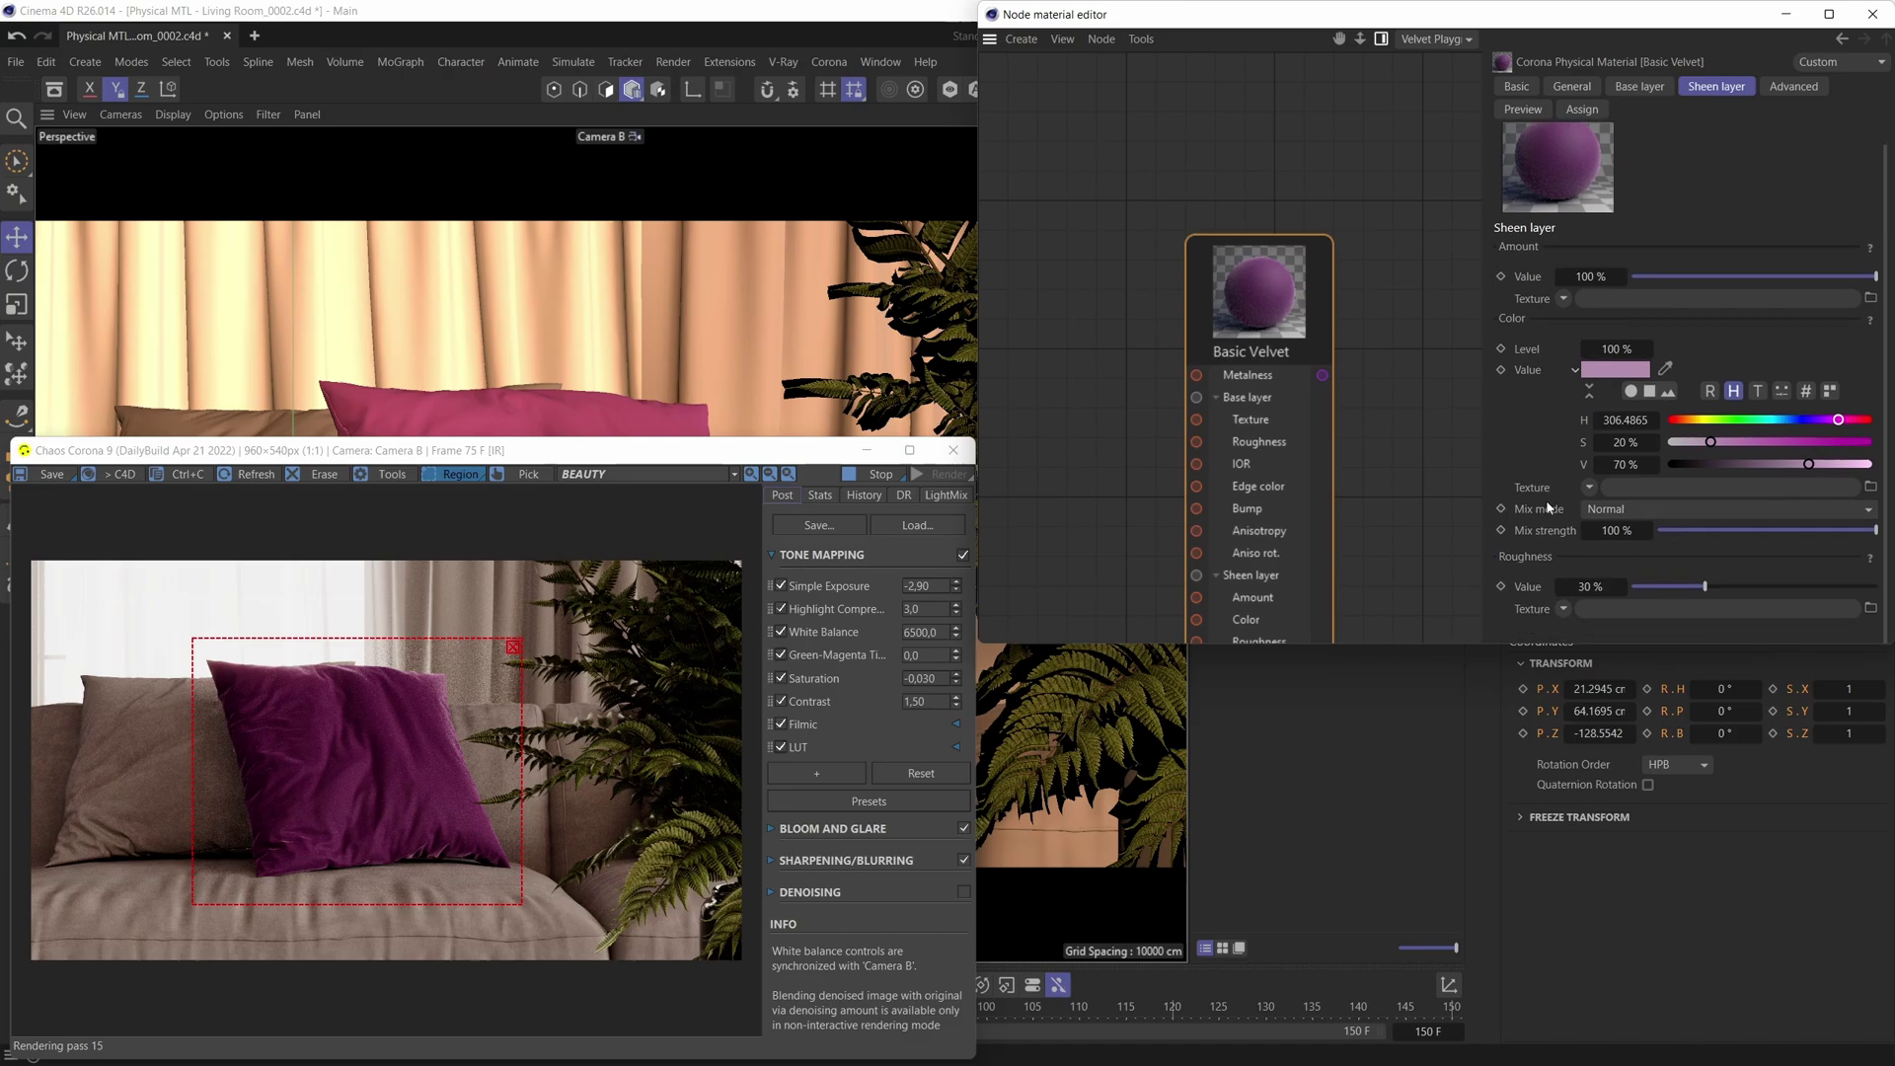
pyautogui.moveTo(1711, 591); pyautogui.dragTo(1731, 591)
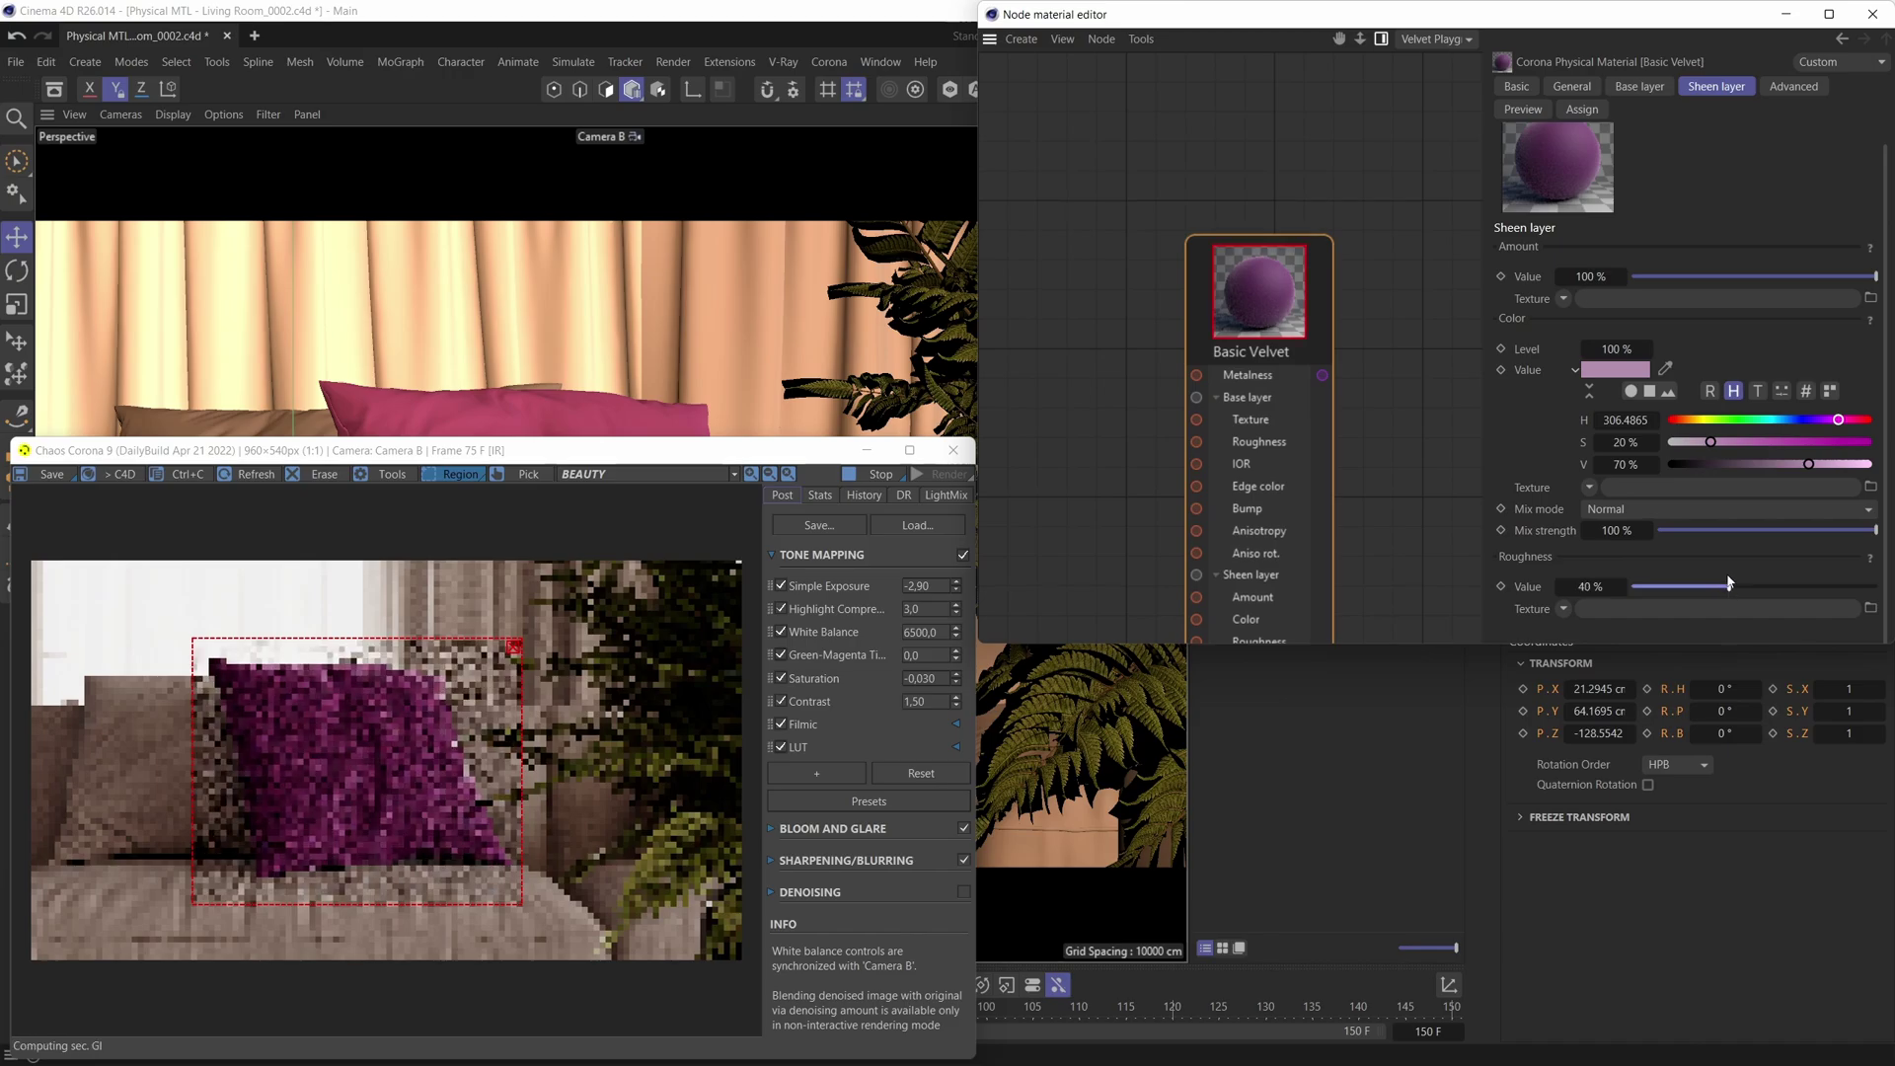